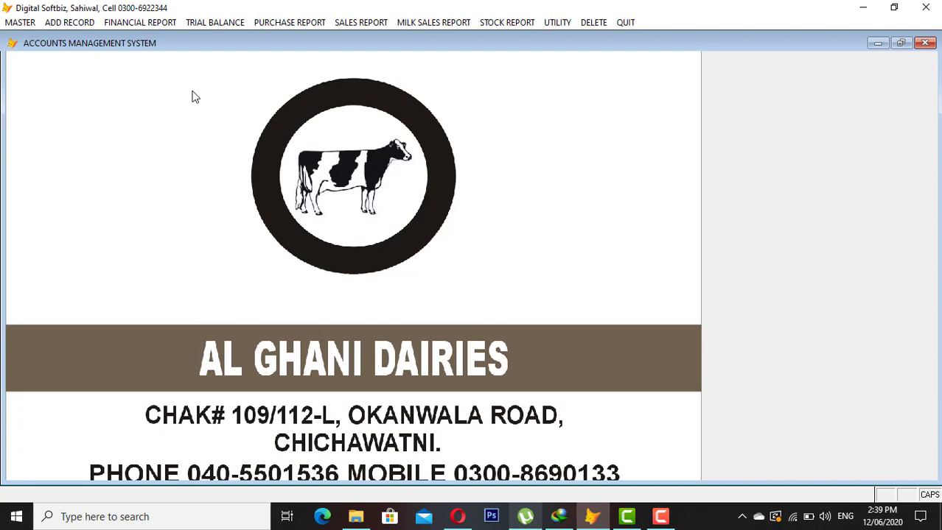
Open the level-1 chart of accounts form and display its full list of records
left_click(22, 24)
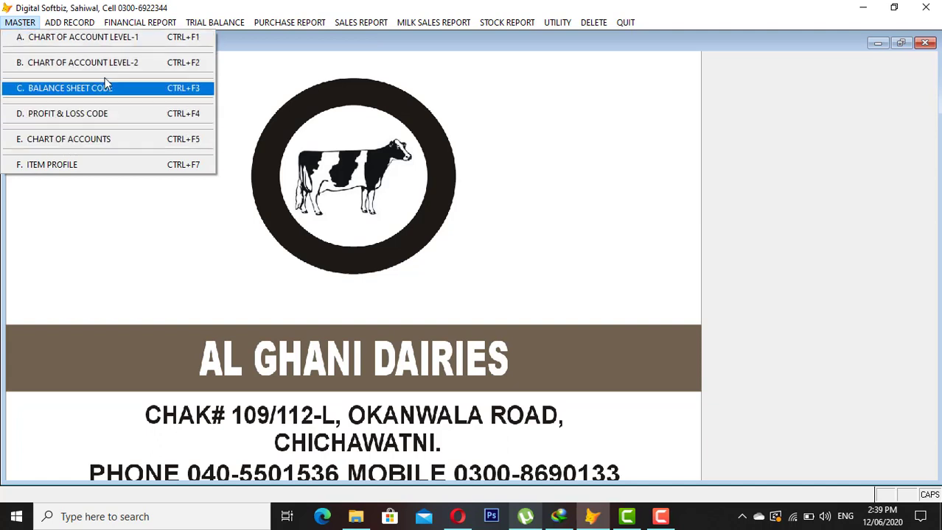
left_click(109, 41)
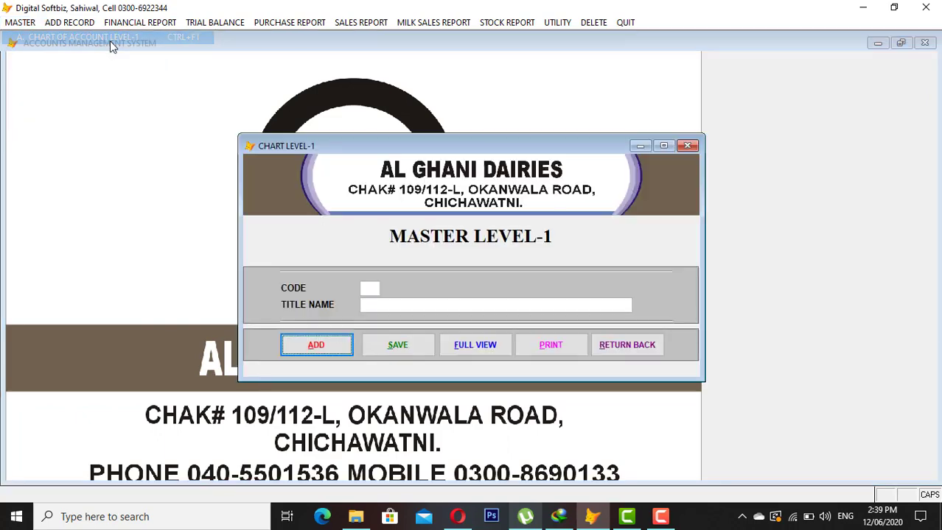
left_click(476, 347)
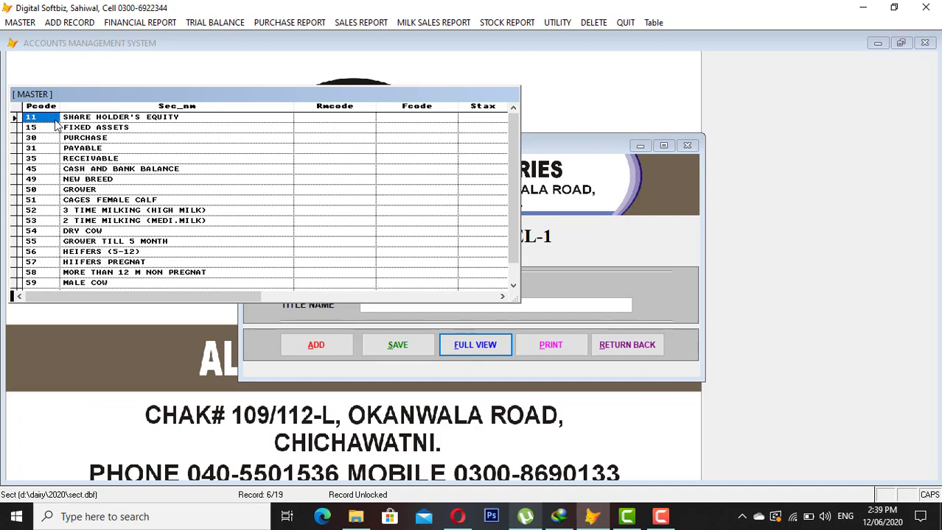
Examine the codes and titles of the general level-1 accounts, from fixed assets through cash and bank balance
left_click(77, 129)
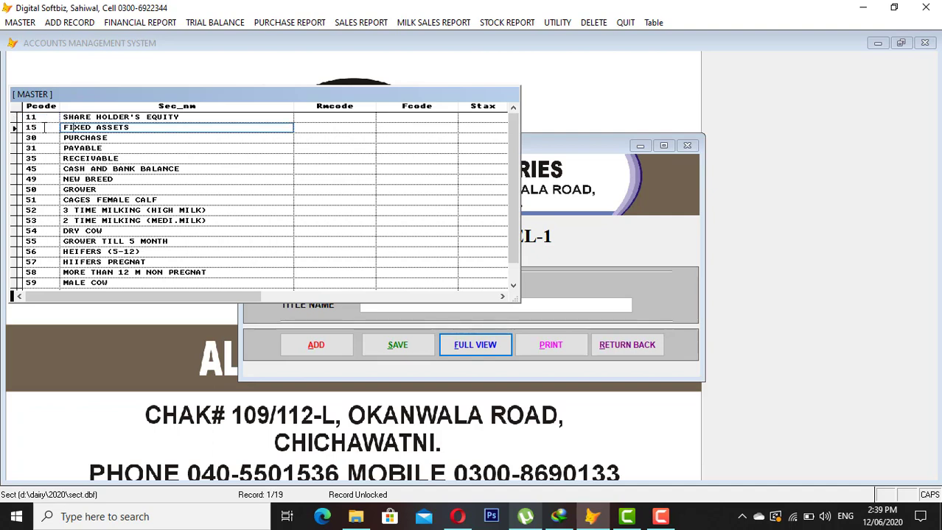
left_click(87, 137)
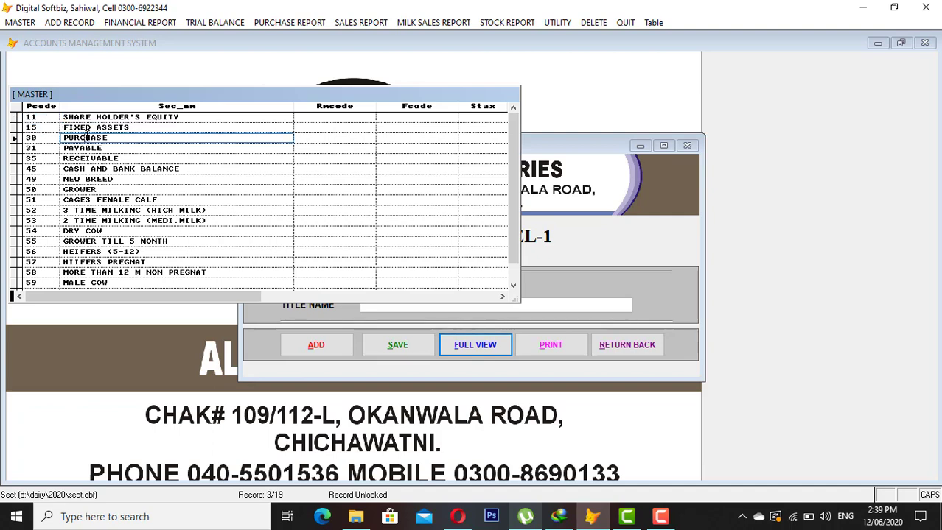
left_click(43, 134)
left_click(75, 147)
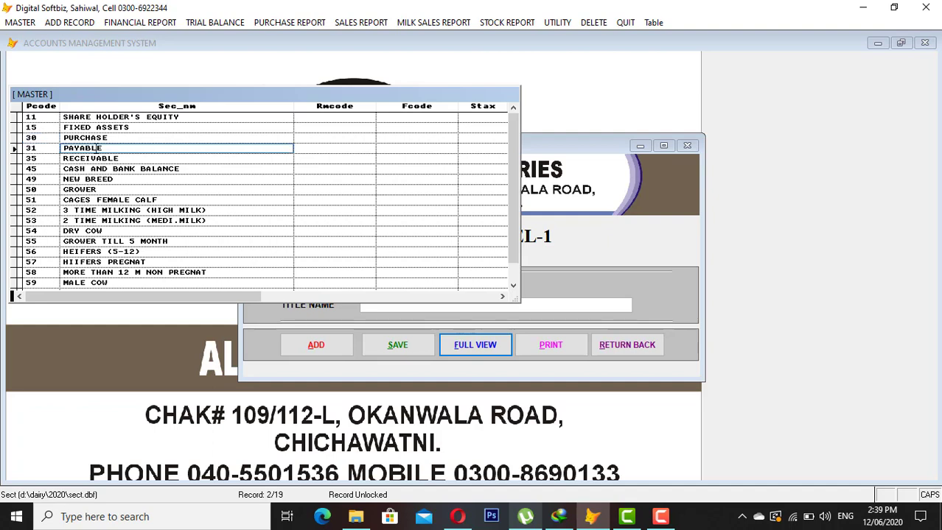
left_click(51, 148)
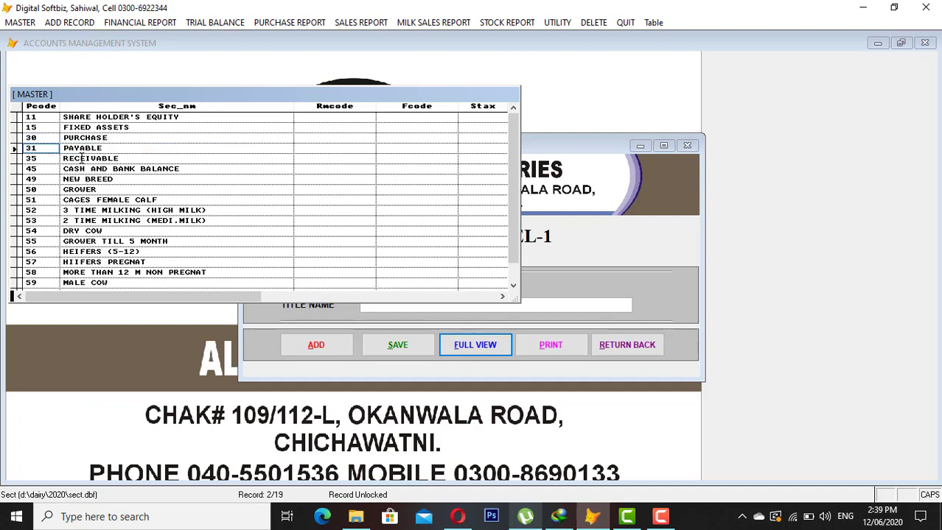
left_click(82, 158)
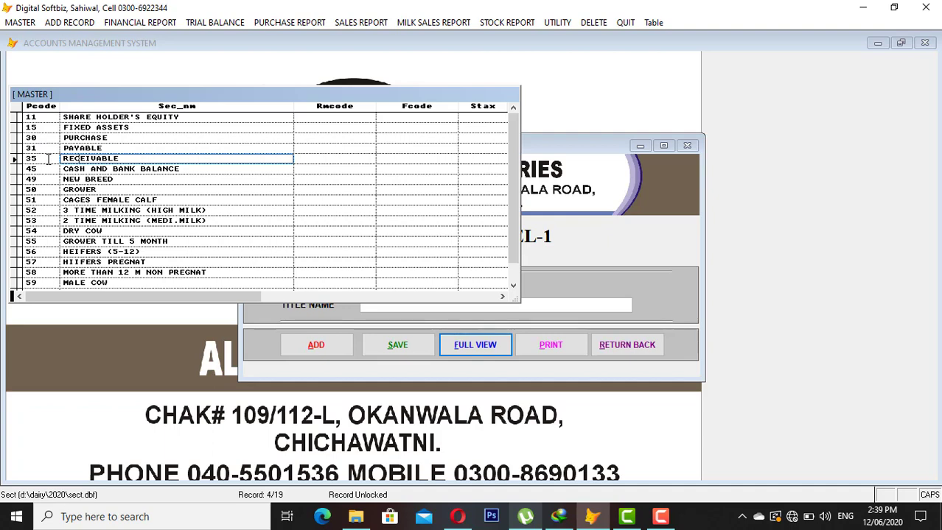
left_click(79, 169)
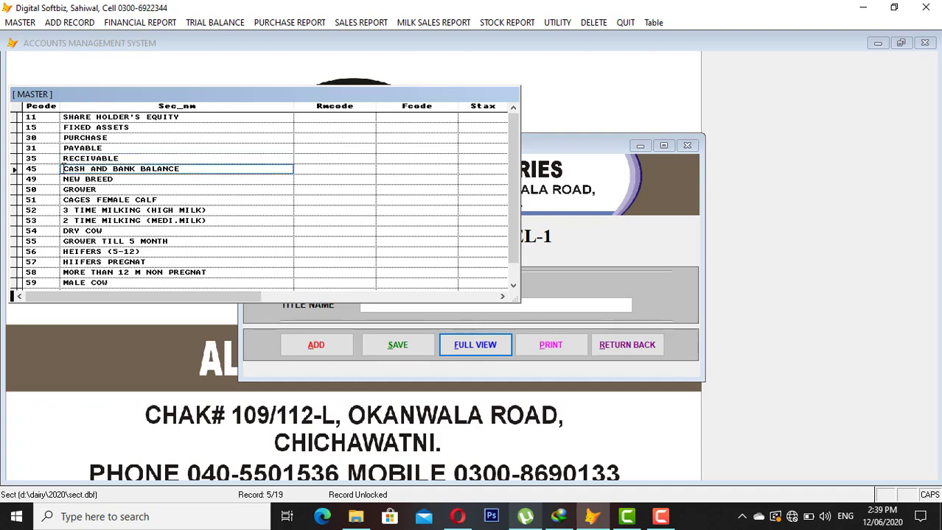
left_click(50, 169)
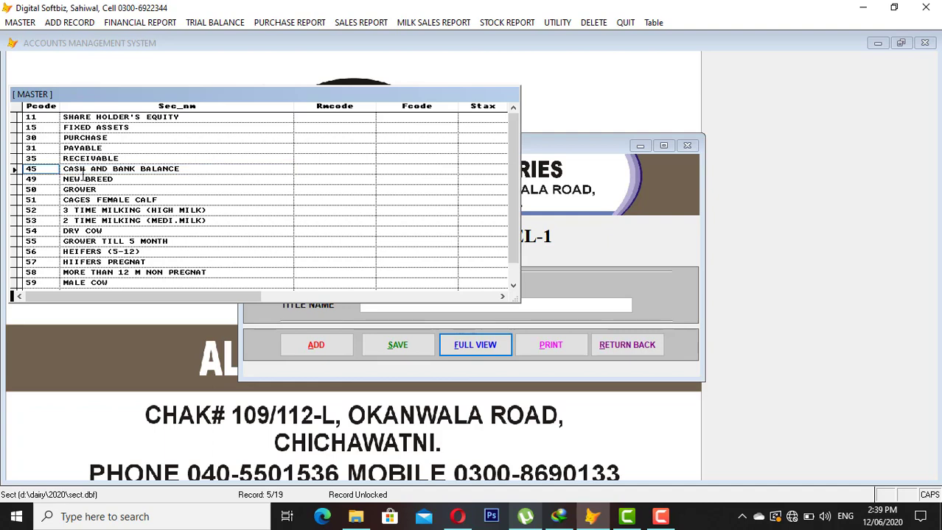
Examine the codes and titles of the level-1 herd groups, from NEW BREED through DRY COW
left_click(85, 178)
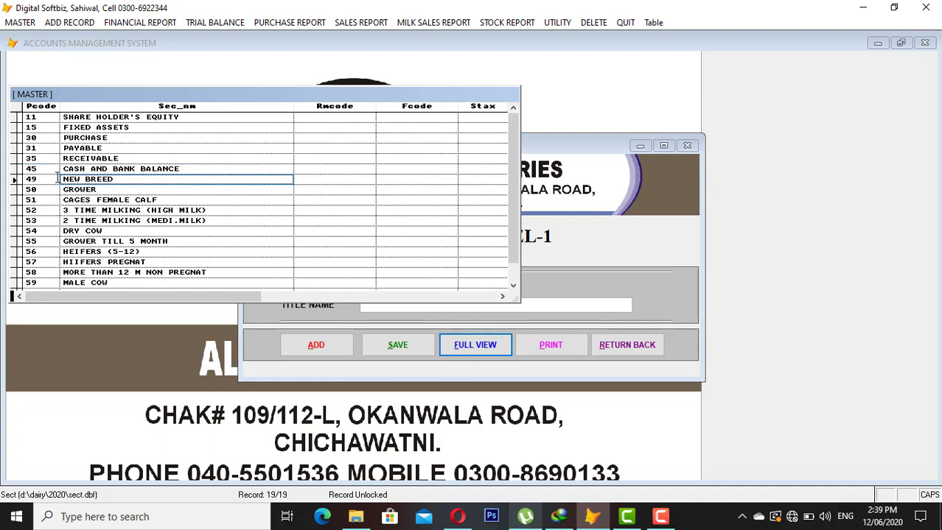
left_click(56, 178)
left_click(85, 189)
left_click(54, 188)
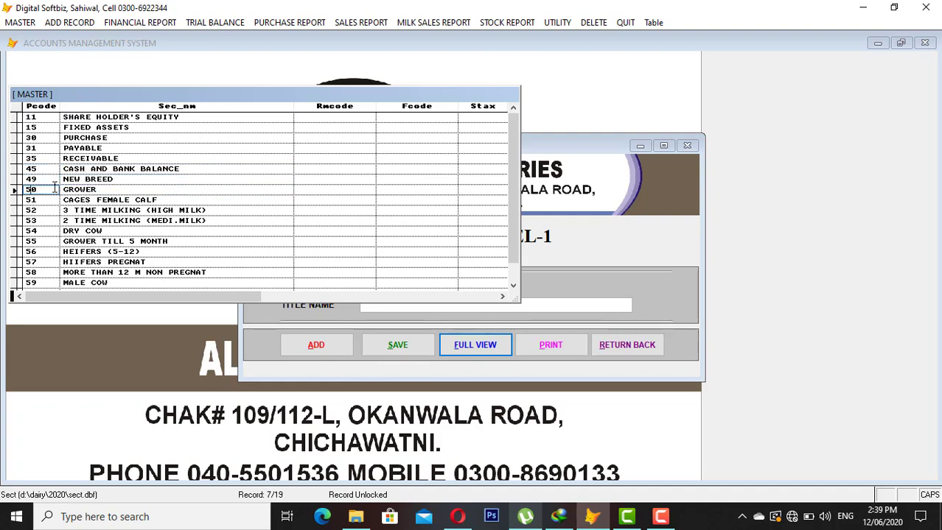
left_click(98, 199)
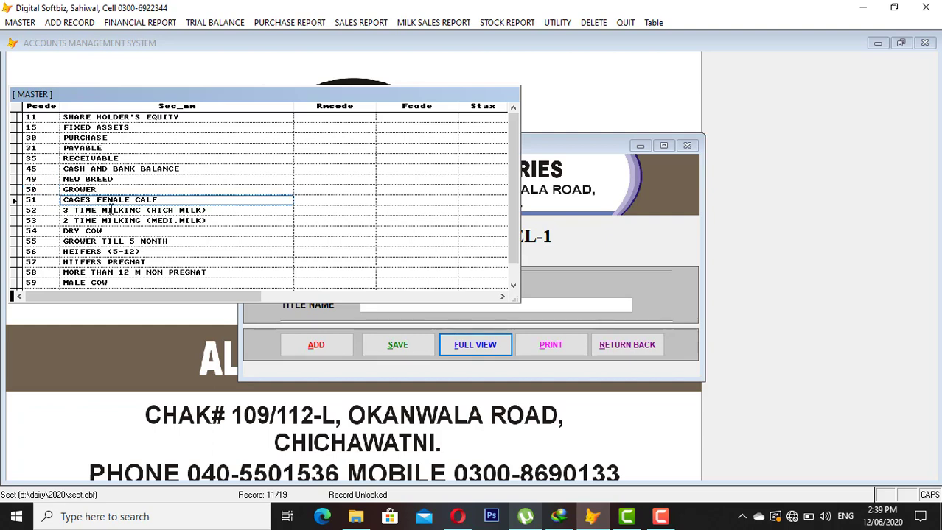
left_click(97, 210)
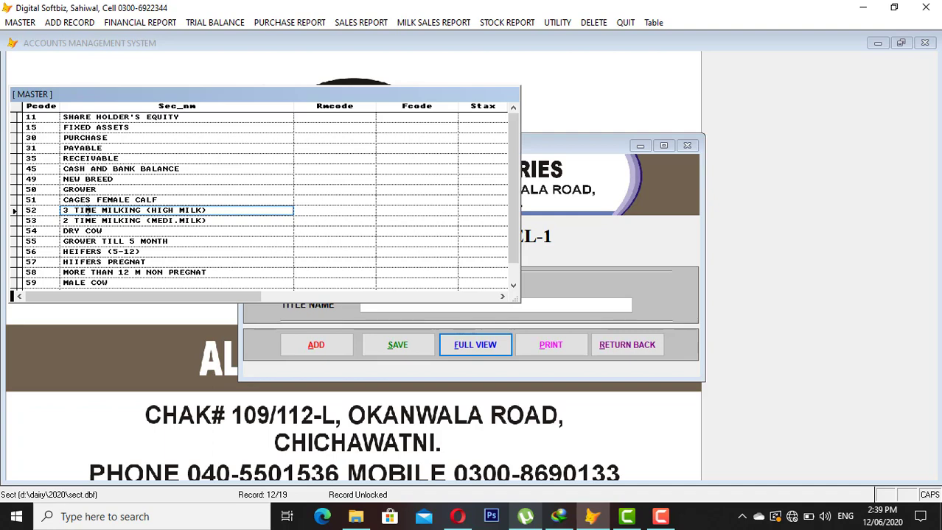
left_click(54, 210)
left_click(82, 220)
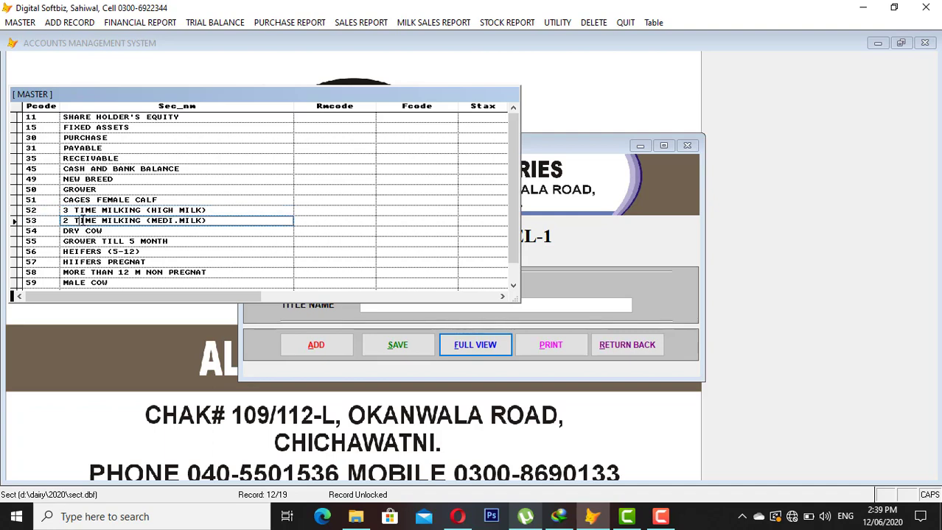
left_click(49, 220)
left_click(70, 231)
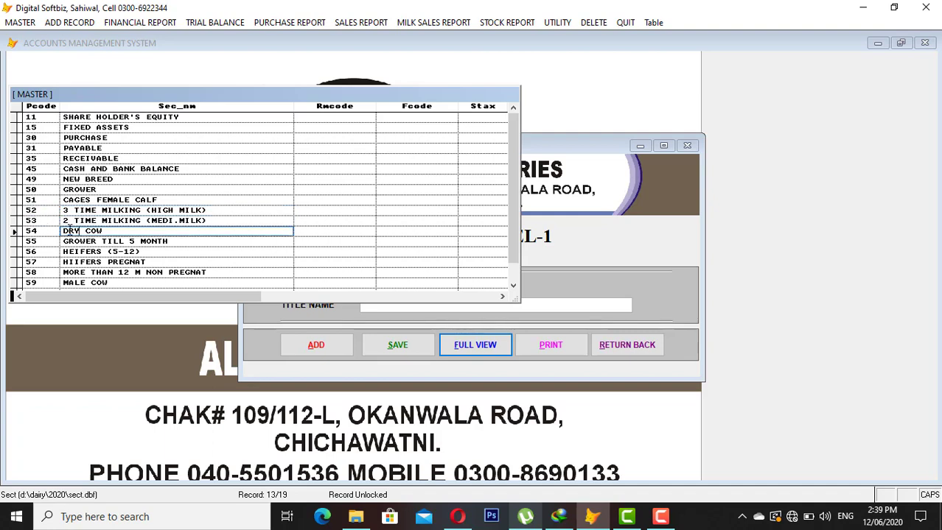
left_click(50, 230)
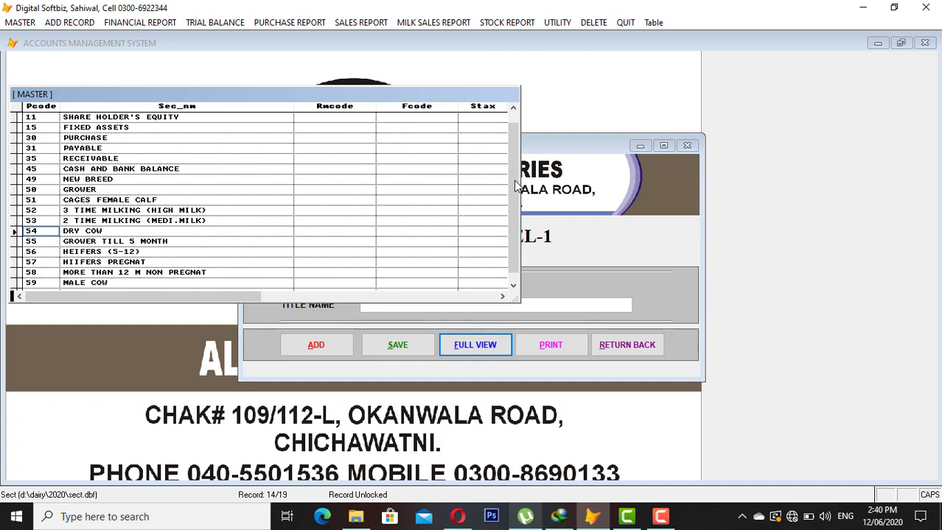
Check the remaining level-1 records down to EXPEN., closing the list and the form after the review
scroll(515, 183, "down", 4)
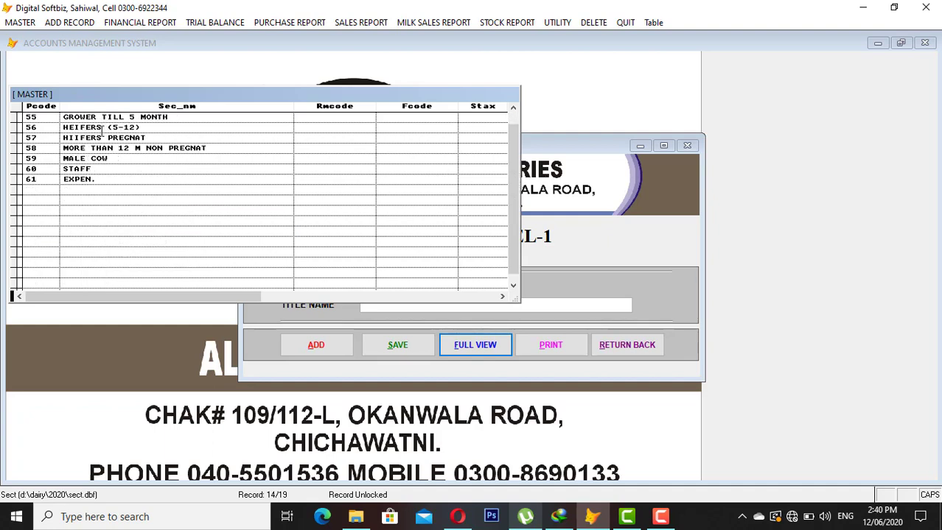
left_click(52, 180)
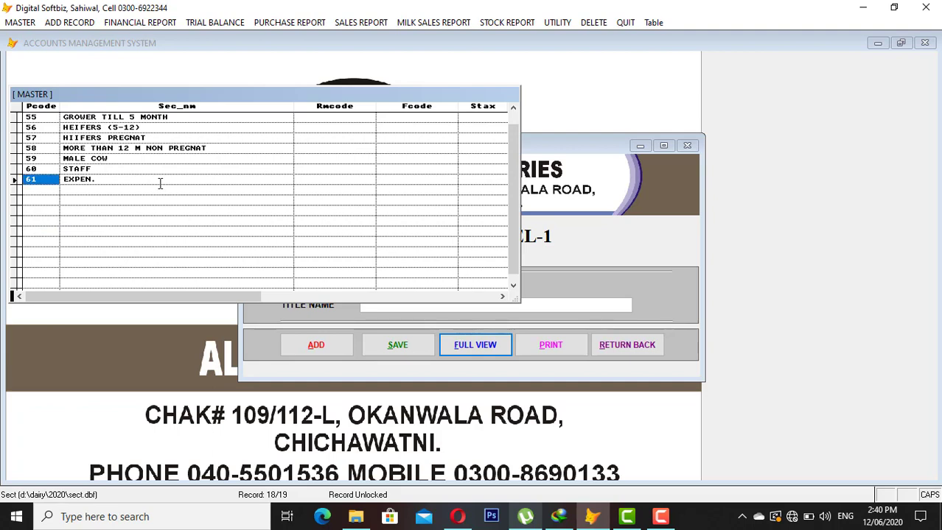
key("Escape")
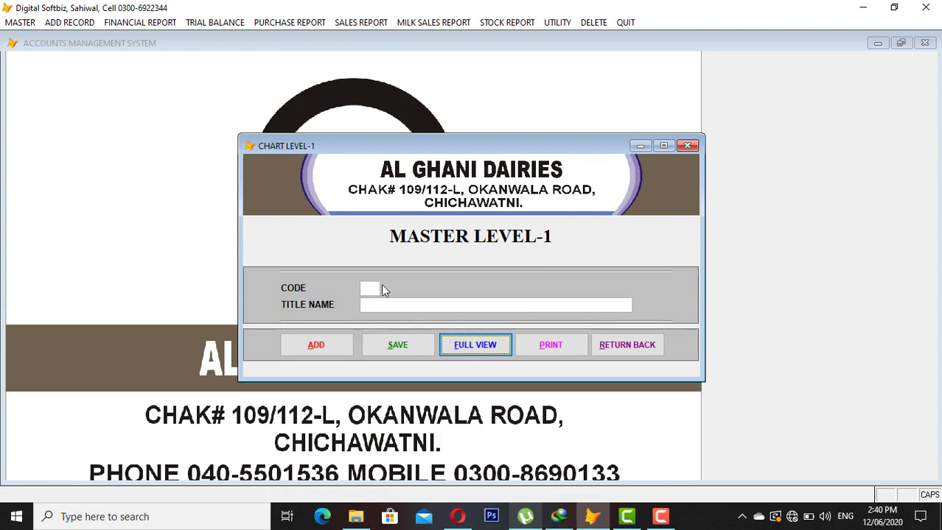
left_click(632, 346)
Open the level-2 chart of accounts form and display its list of records
left_click(19, 23)
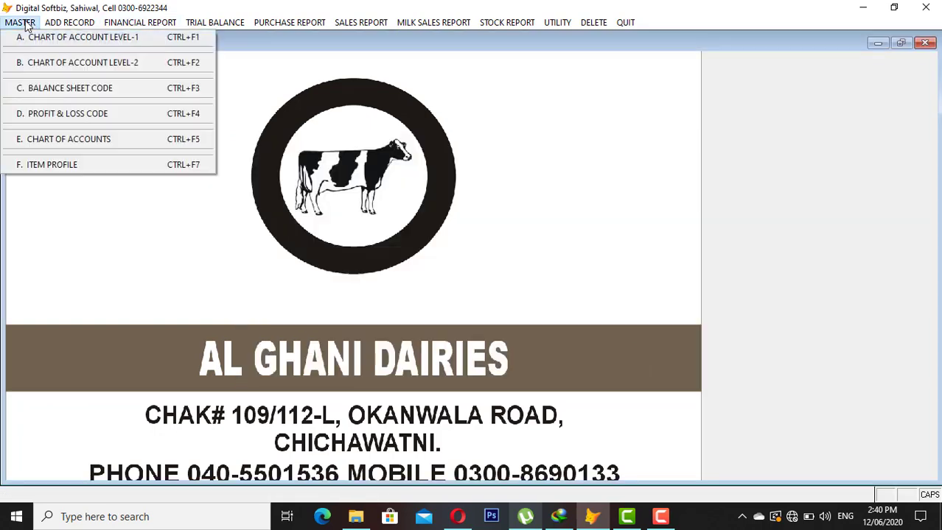
left_click(83, 64)
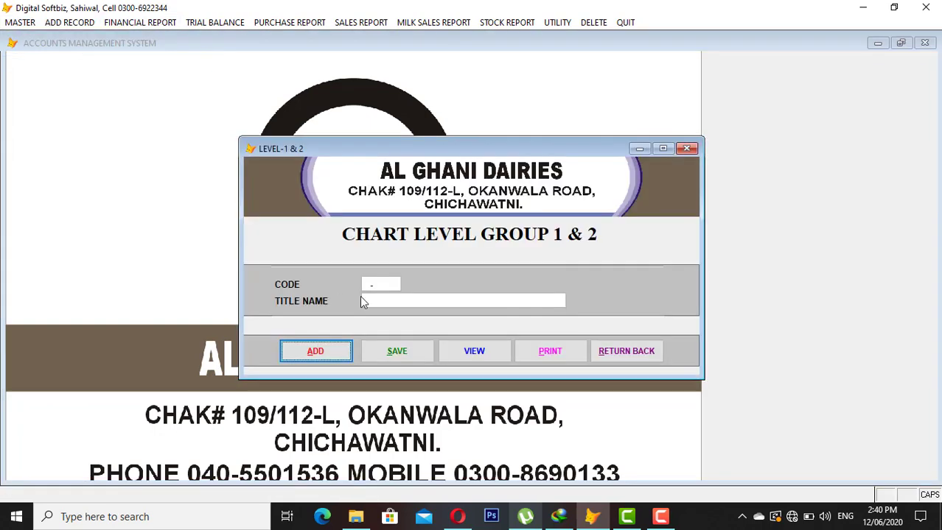
left_click(482, 355)
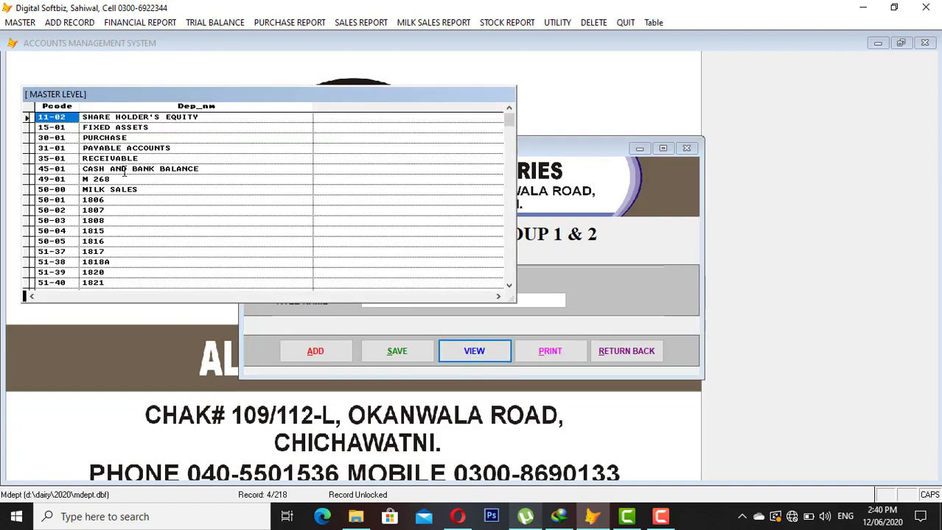
Examine the level-2 codes and titles of the general accounts, from share holder's equity through receivable
mouse_move(50, 118)
left_mouse_down()
mouse_move(42, 119)
mouse_move(59, 127)
left_mouse_up()
left_click(86, 116)
left_click(93, 127)
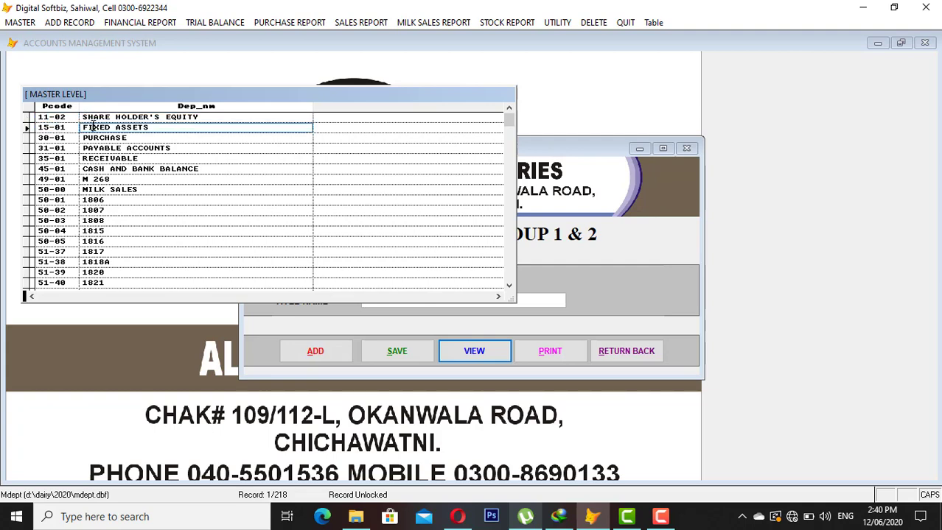
left_click(65, 138)
left_click(100, 139)
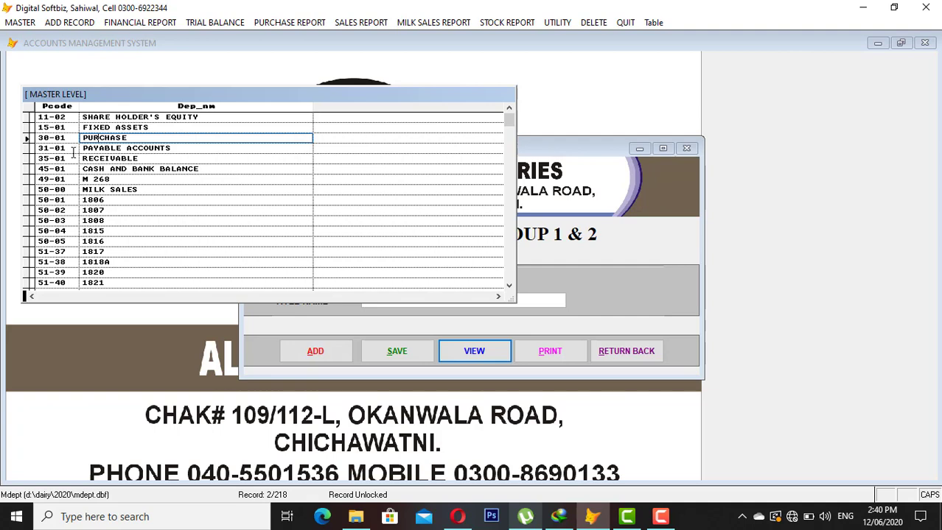
left_click(84, 148)
left_click(67, 158)
left_click(99, 158)
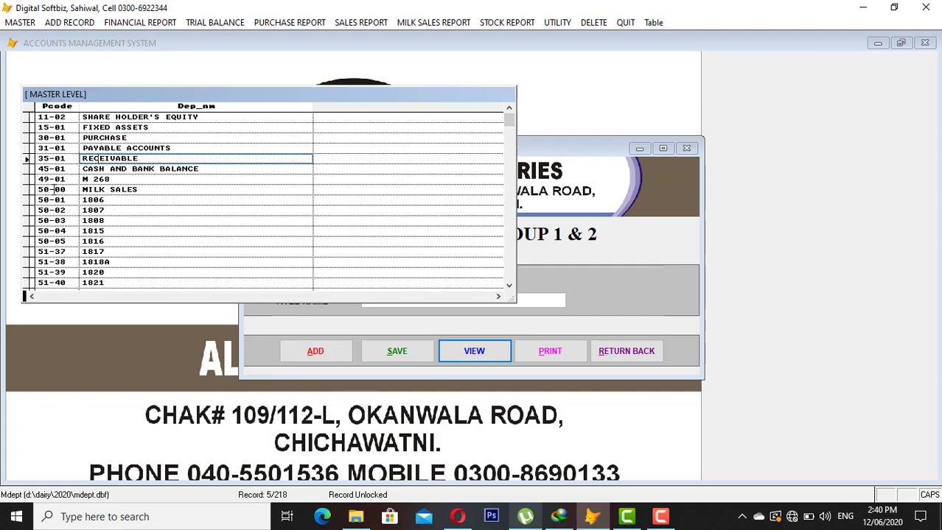
Inspect the group prefixes and sub-codes of the MILK SALES record and the first record of group 51
left_click_drag(49, 189, 40, 189)
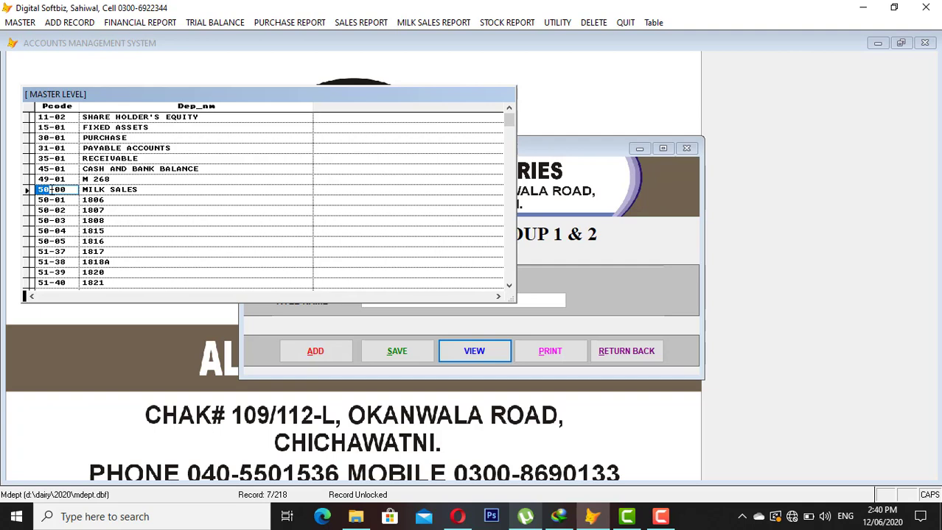
left_click(62, 189)
left_click(56, 251)
left_click_drag(49, 251, 38, 252)
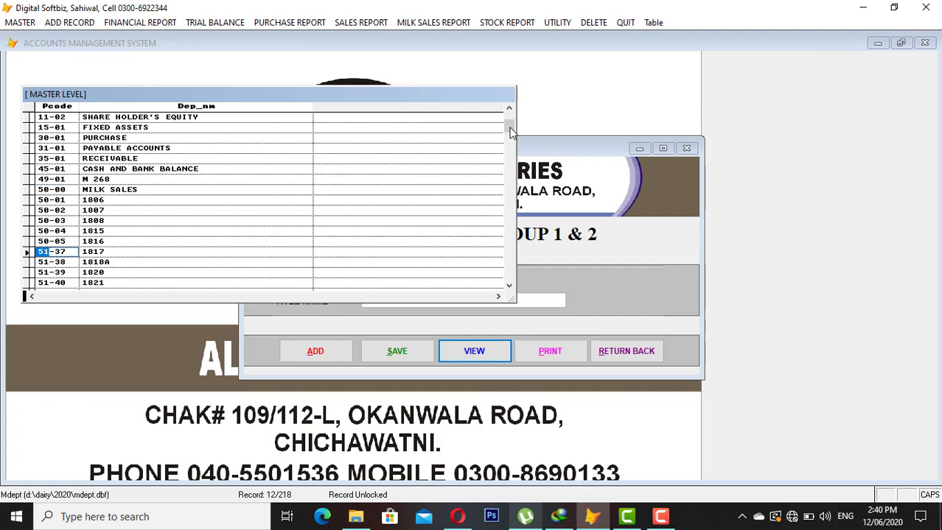
Review the level-2 animal records from group 51 to the end of the list, closing the list and the form
left_click_drag(508, 122, 511, 137)
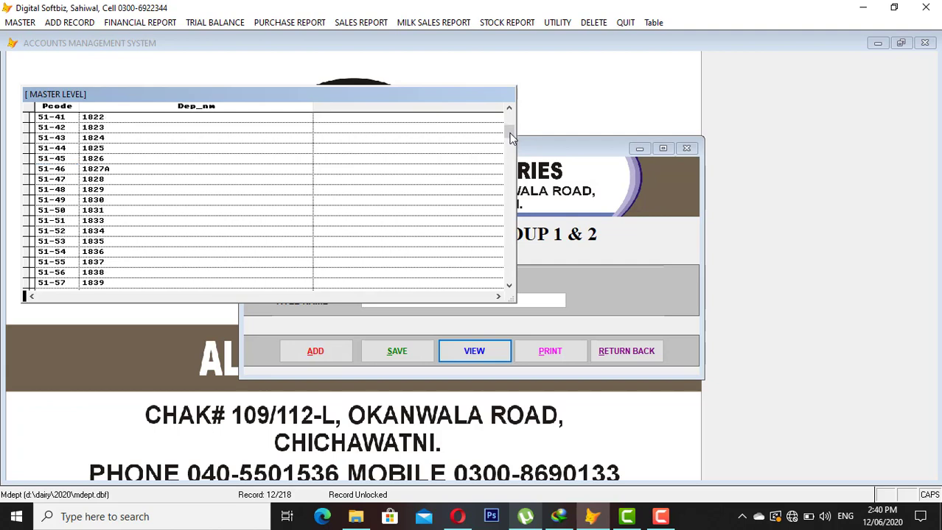
left_click(111, 188)
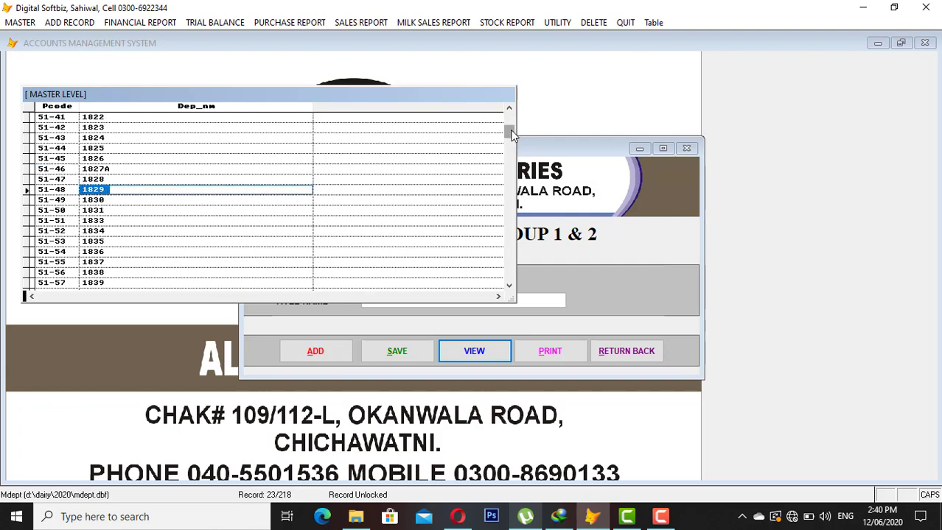
left_click_drag(512, 134, 509, 149)
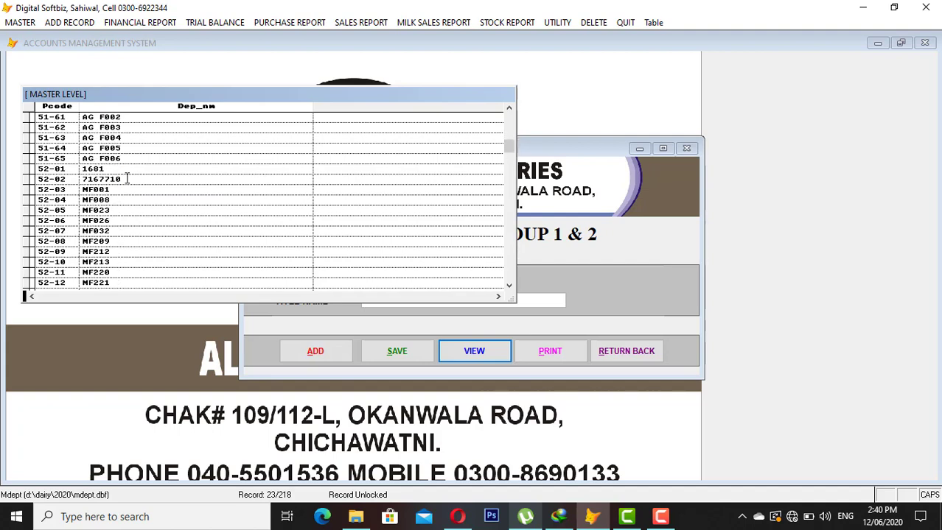
left_click(66, 172)
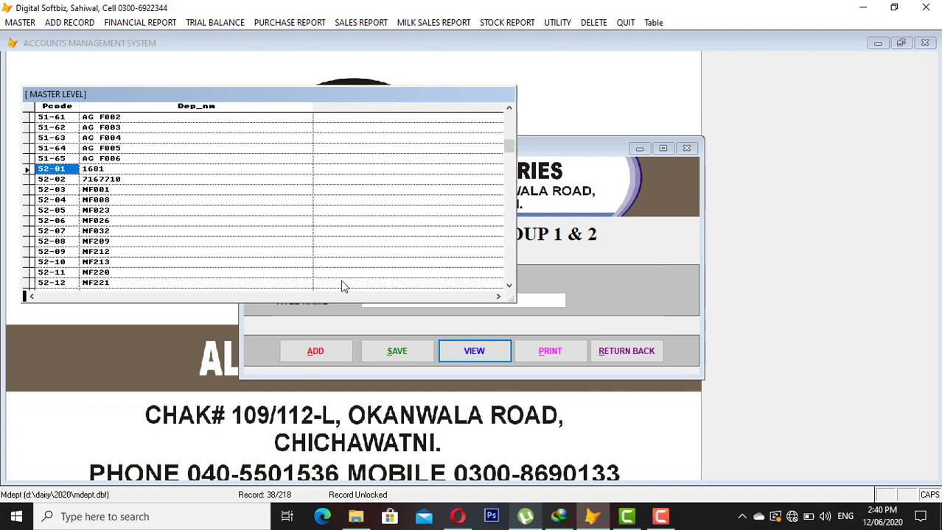
left_click_drag(509, 146, 512, 270)
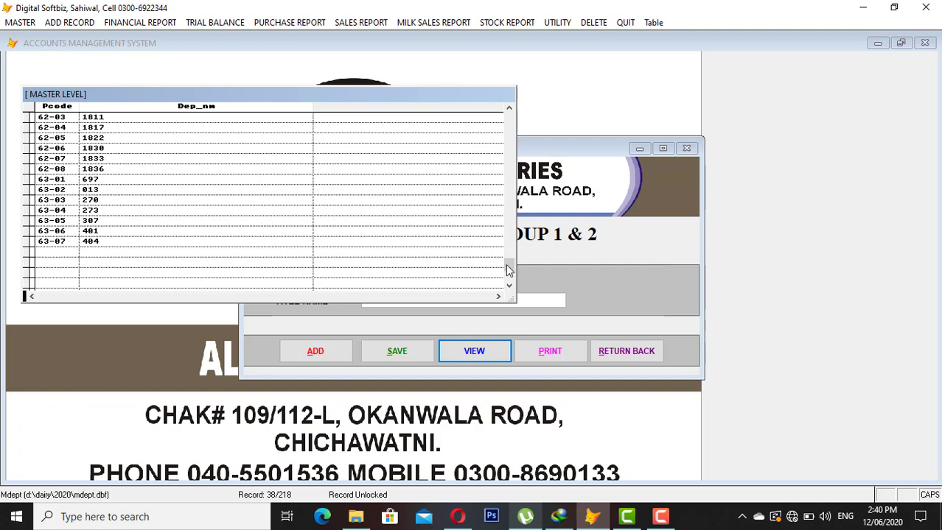
key("Escape")
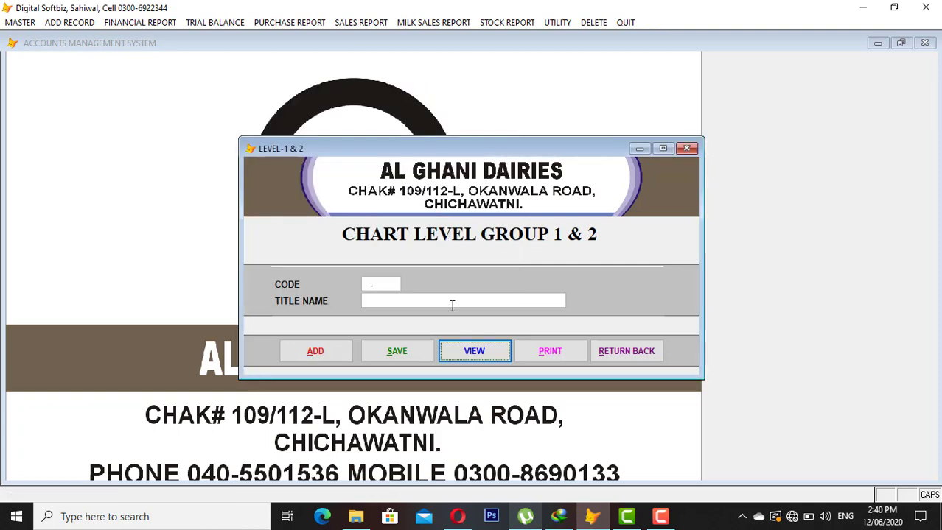
left_click(651, 361)
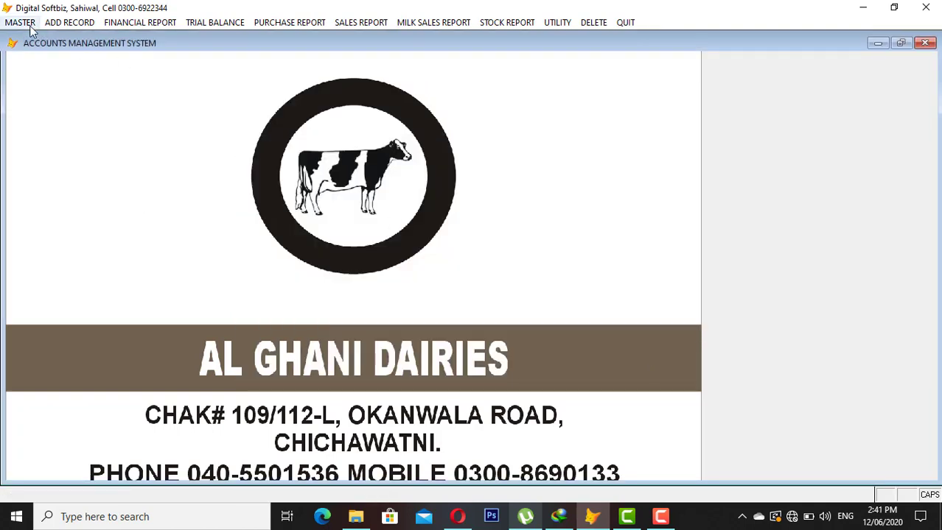
Open the detailed chart of accounts and preview its report on screen for ledgers 11-01-0001 to 63-07-0008
left_click(19, 22)
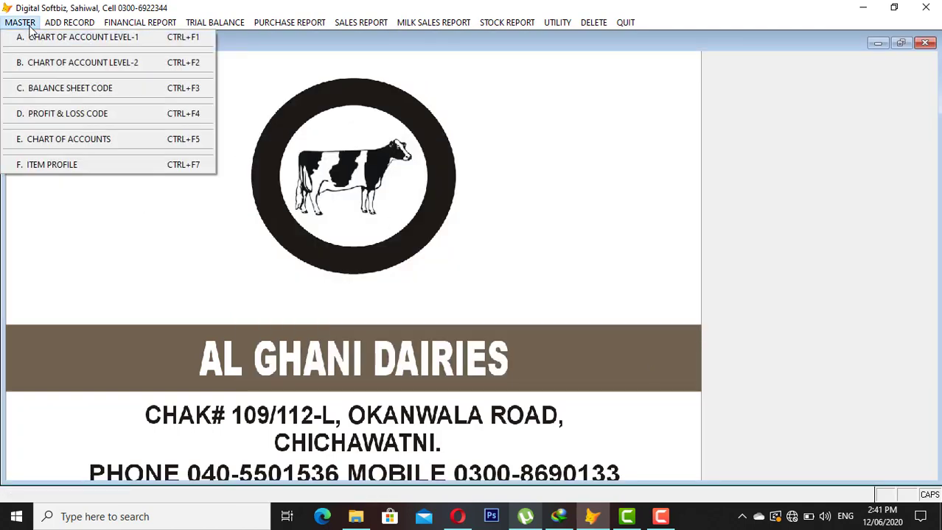
left_click(86, 142)
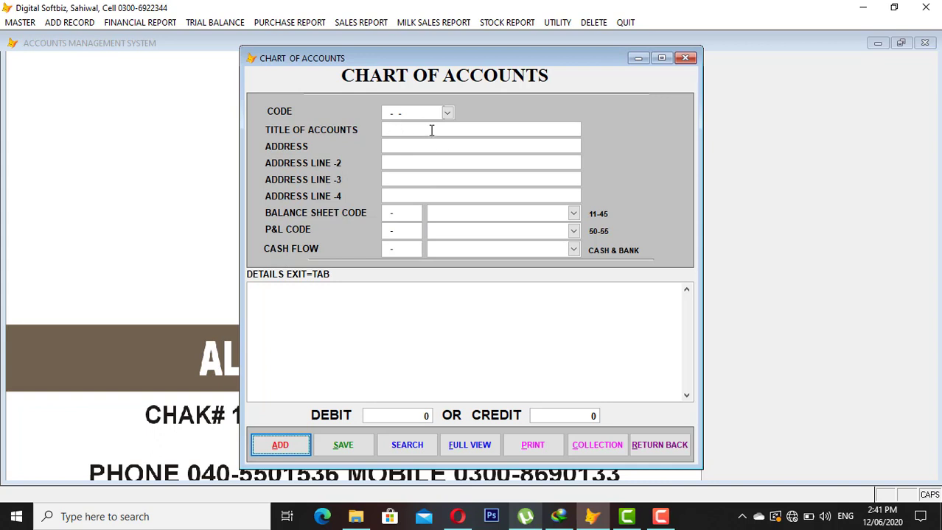
left_click(558, 448)
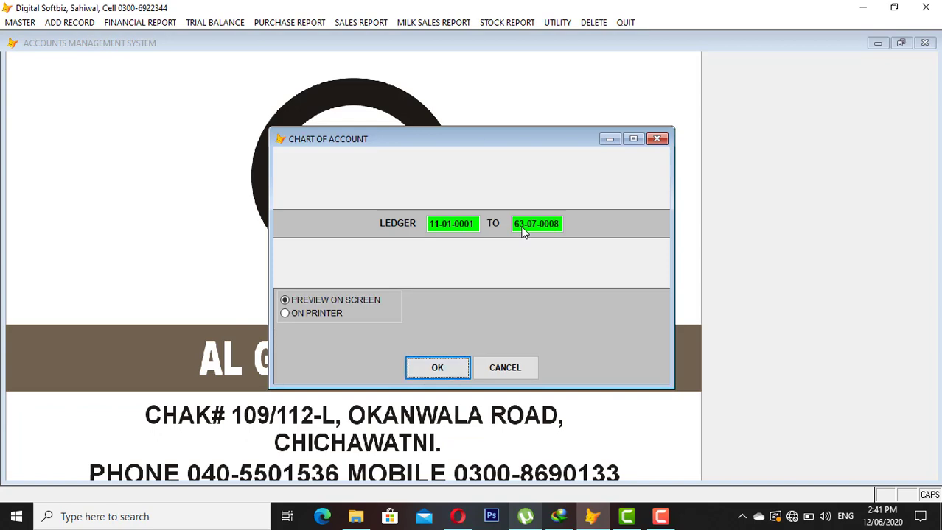
key("Return")
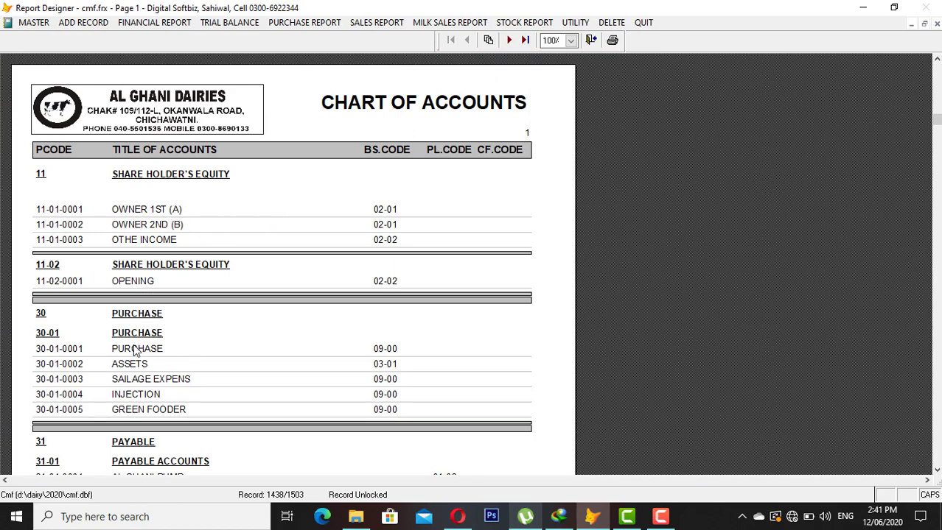
Examine the share holder's equity, purchase, payable and receivable accounts on page 1 of the chart of accounts report
left_click(164, 379)
left_click(275, 346)
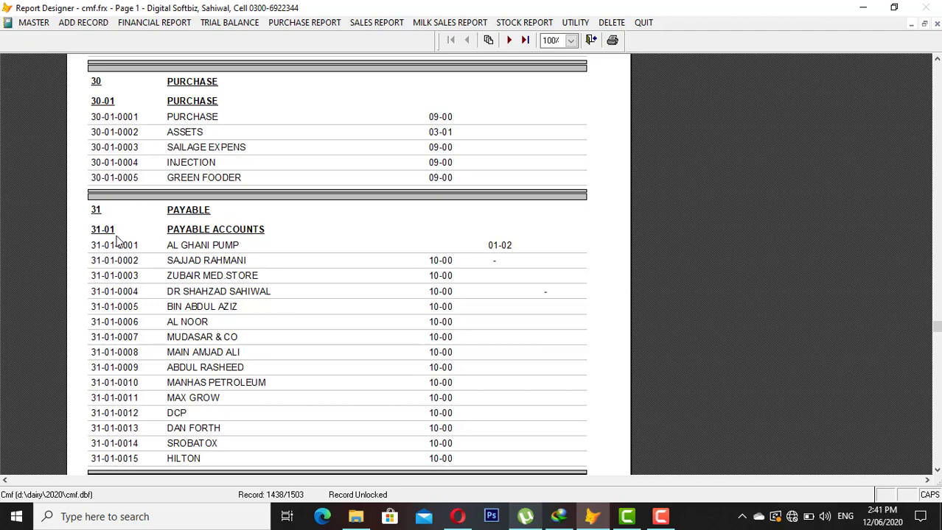
left_click(254, 386)
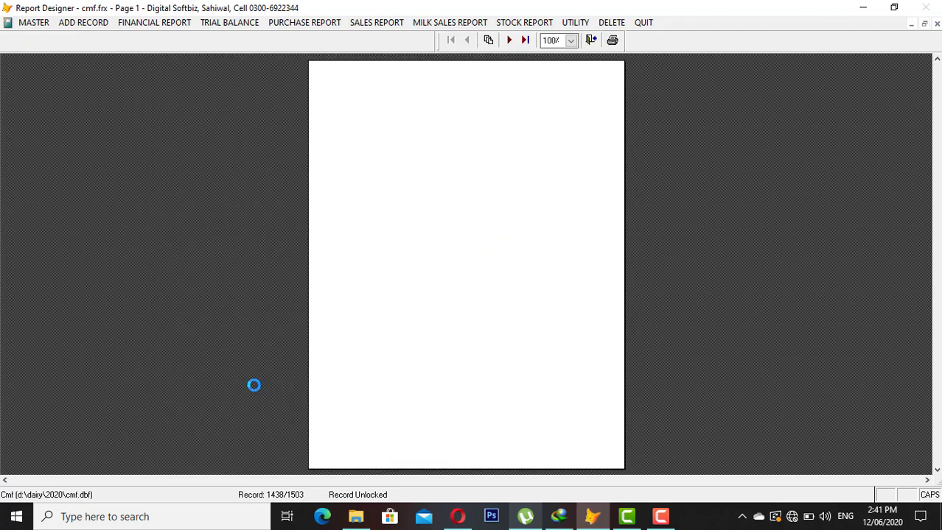
left_click(390, 438)
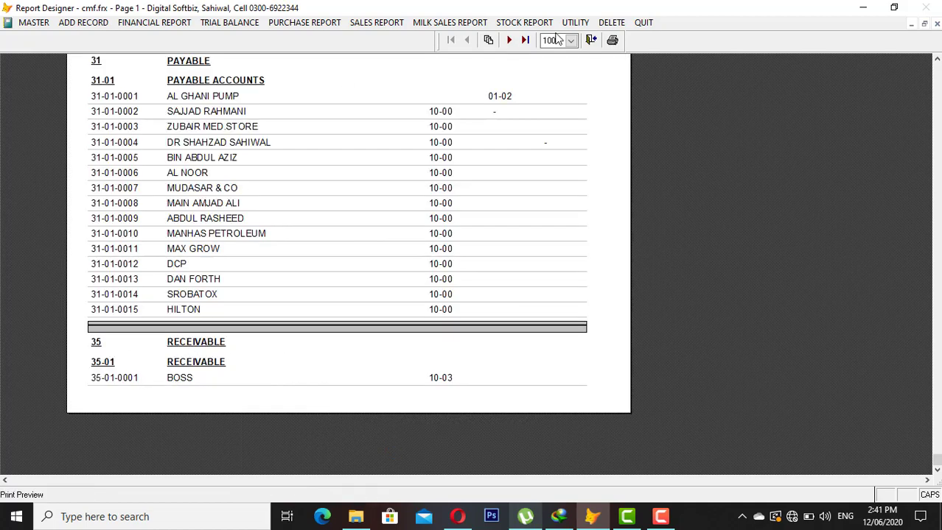
Review page 2 of the report, covering cash and bank, new breed, milk sales and the expense accounts of animals 1806 and 1807
left_click(508, 40)
left_click(395, 172)
left_click(388, 160)
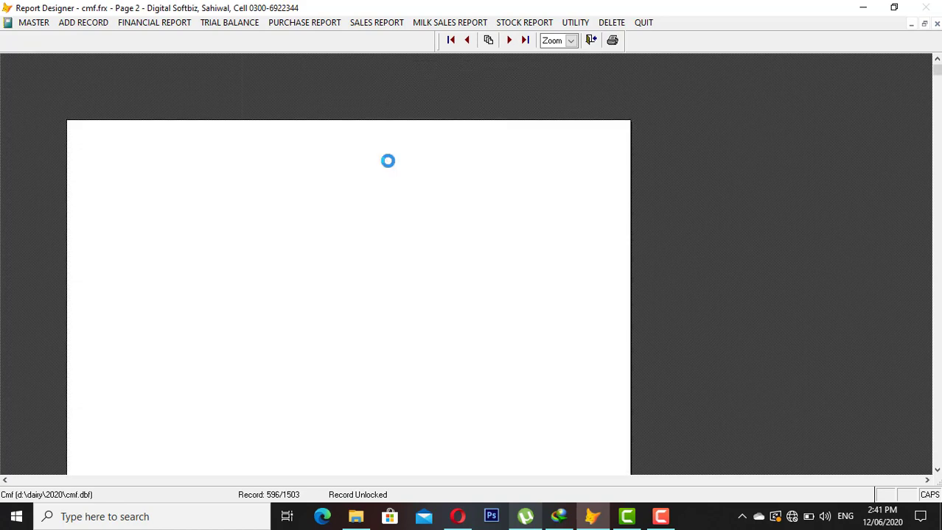
left_click(237, 332)
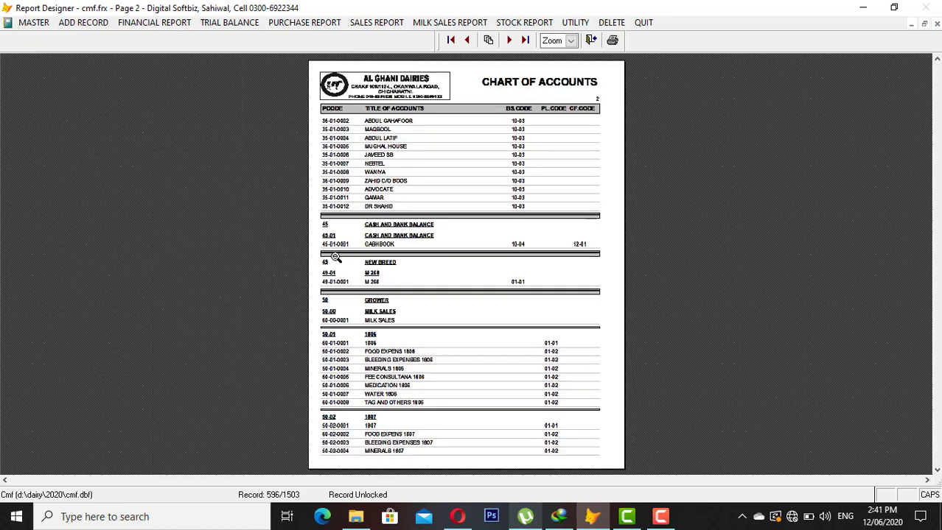
left_click(311, 257)
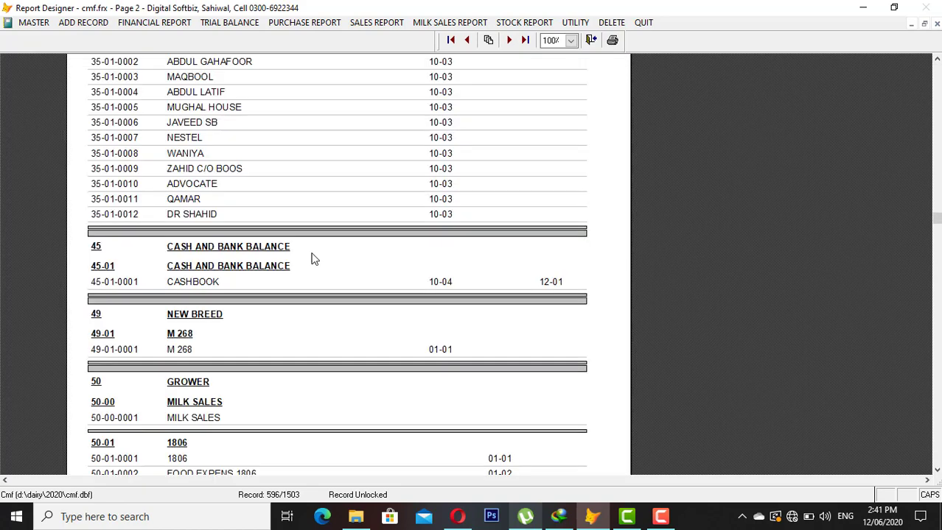
left_click(210, 360)
left_click(376, 346)
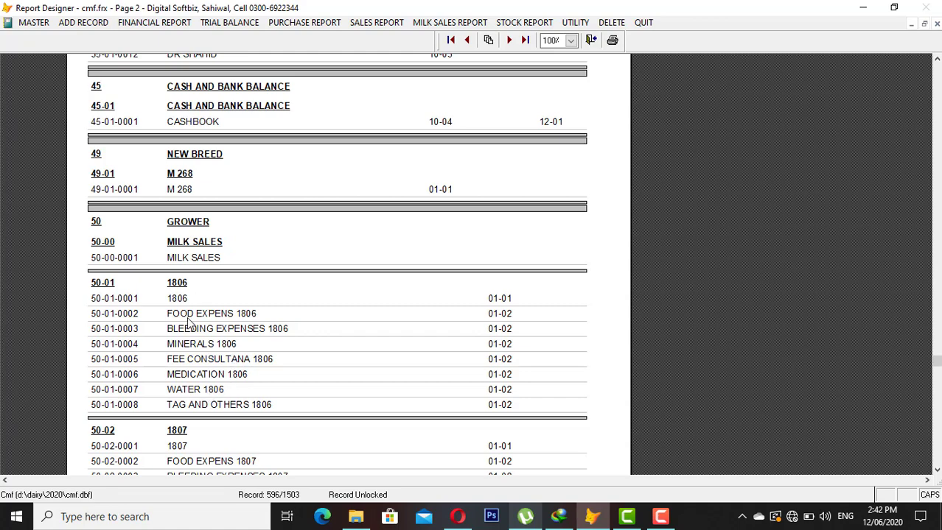
left_click(204, 374)
left_click(389, 431)
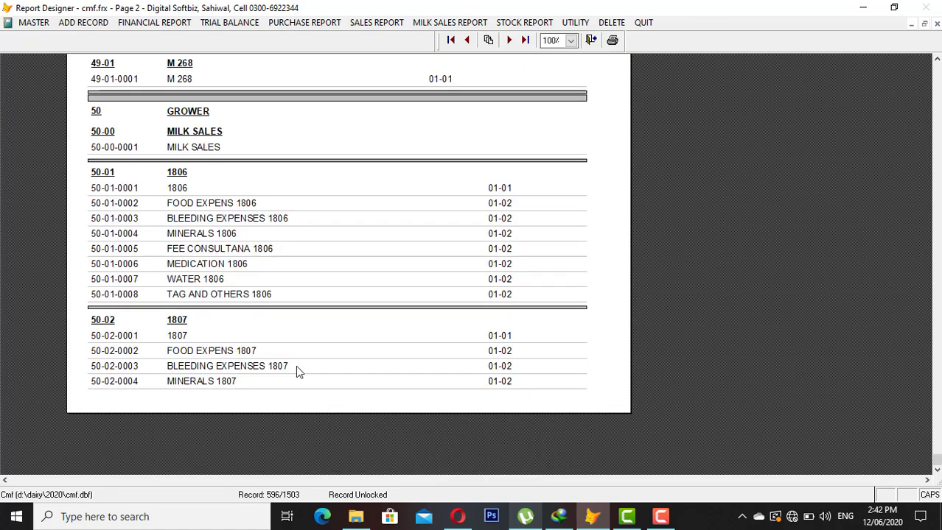
Inspect the expense accounts of animals 1808, 1815 and 1816 on page 3 of the report
left_click(509, 39)
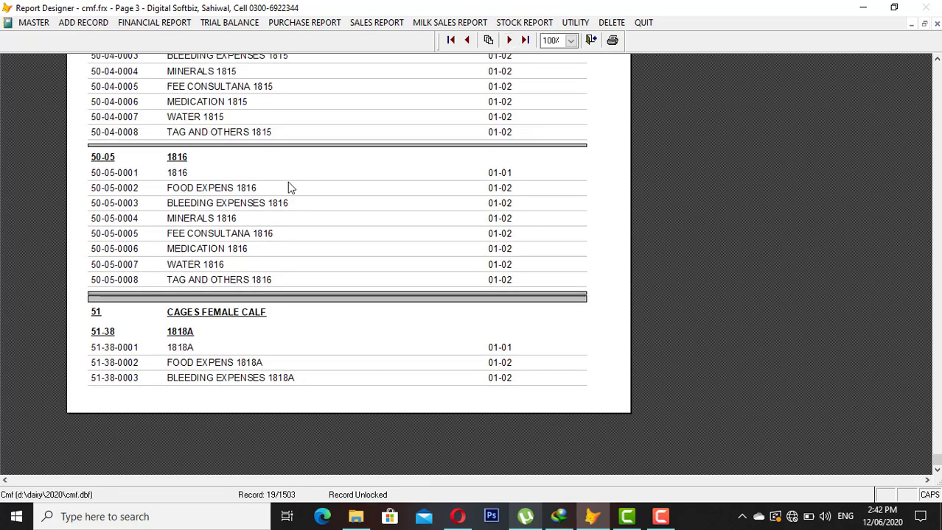
left_click(290, 187)
left_click(373, 191)
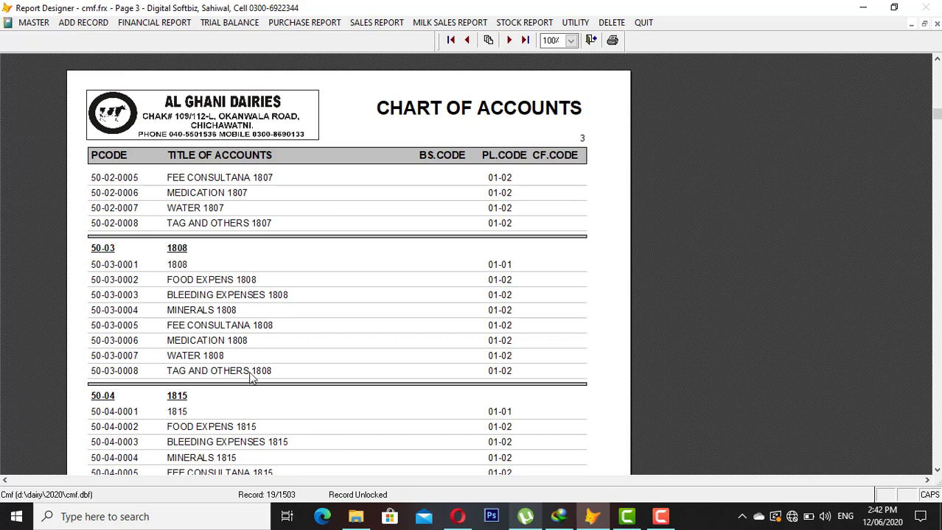
left_click(516, 231)
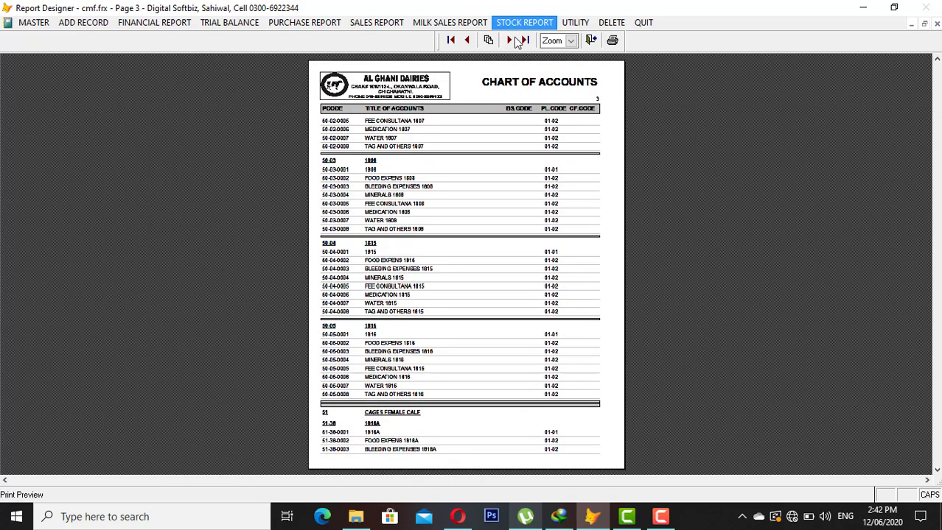
Page forward through the animal accounts to page 9 of the report, view that page whole, and close the preview
left_click(508, 40)
left_click(508, 40)
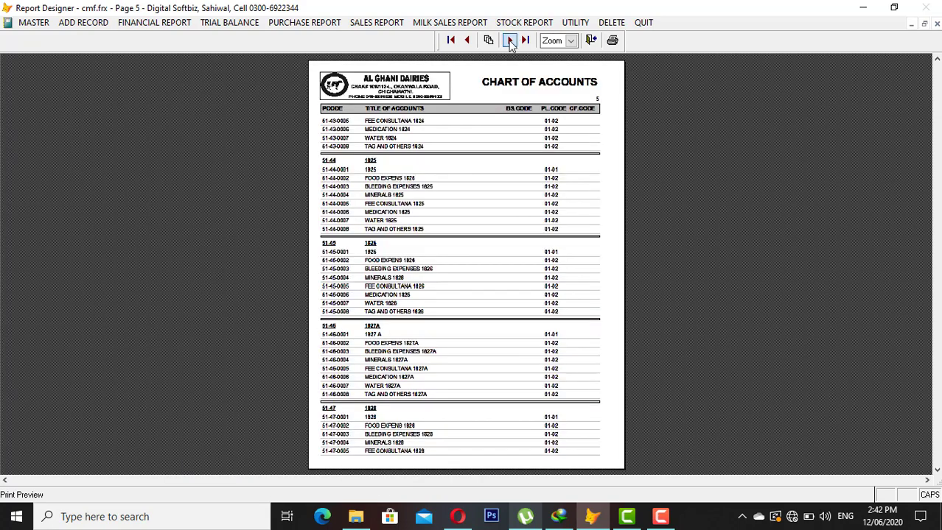
left_click(508, 40)
left_click(510, 42)
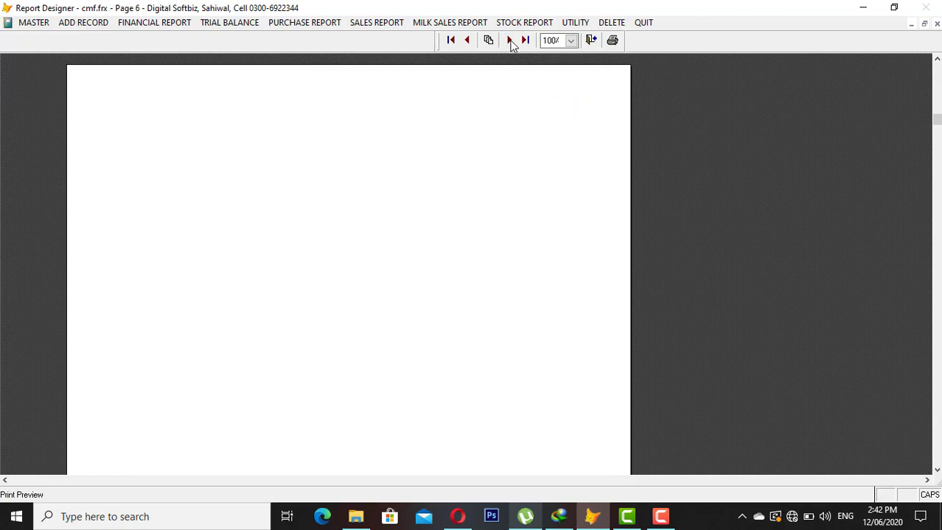
left_click(510, 42)
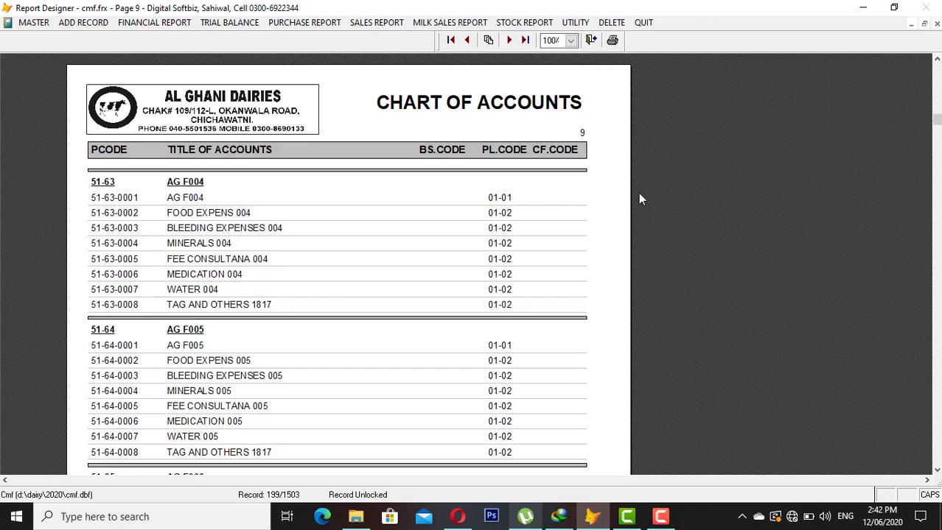
left_click(563, 203)
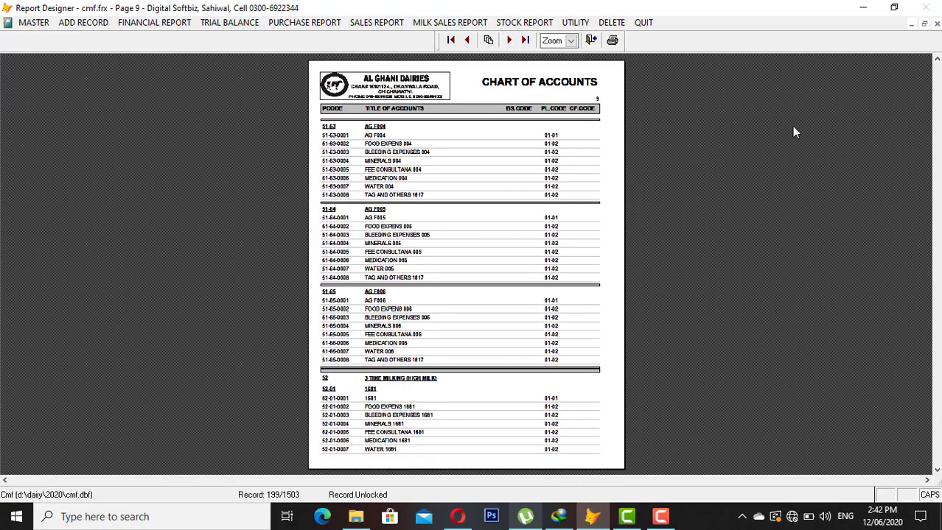
key("Escape")
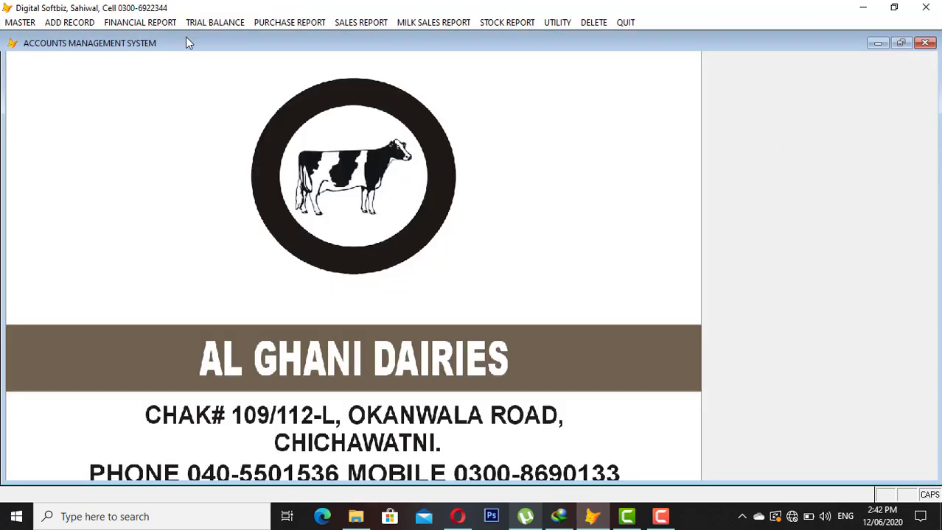
Open the item profile form and display its full list of items
left_click(20, 22)
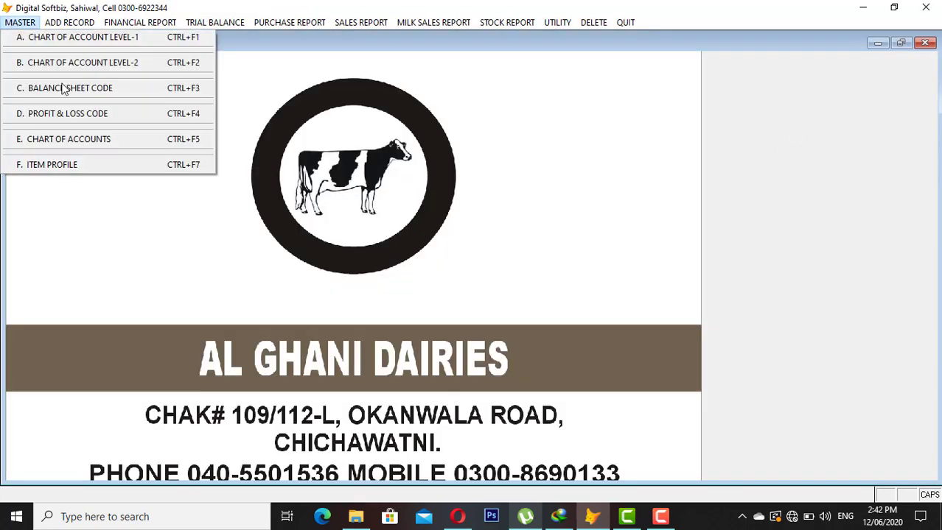
left_click(67, 164)
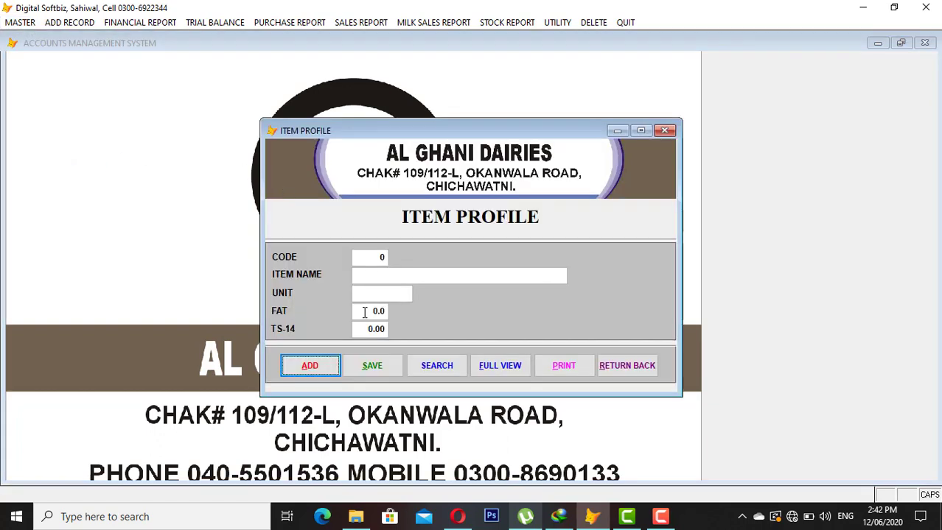
left_click(496, 365)
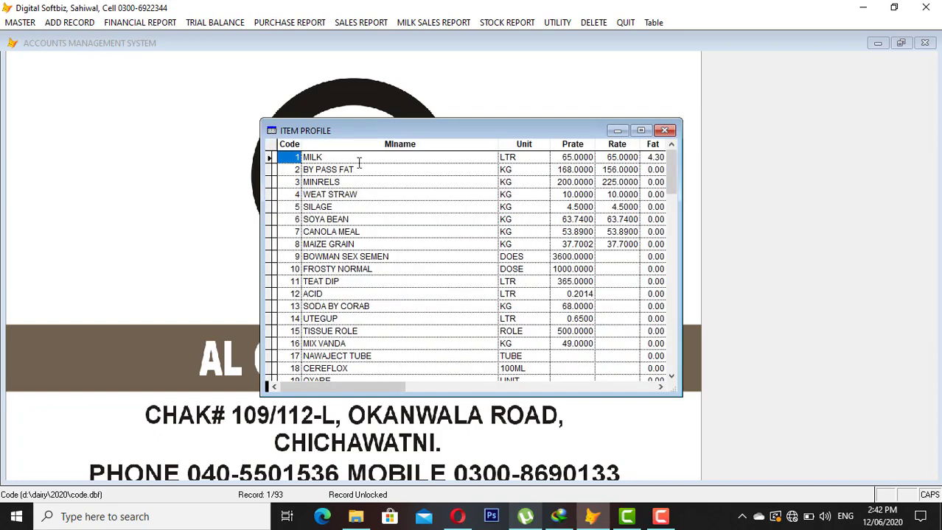
Review the item names, units and rates in the item list, from MILK down to MIX VANDA
left_click(333, 157)
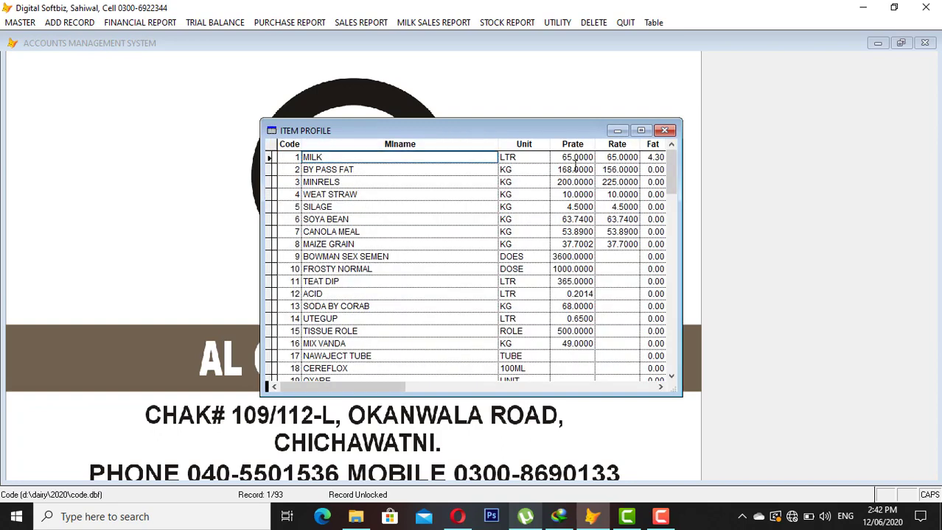
left_click(357, 171)
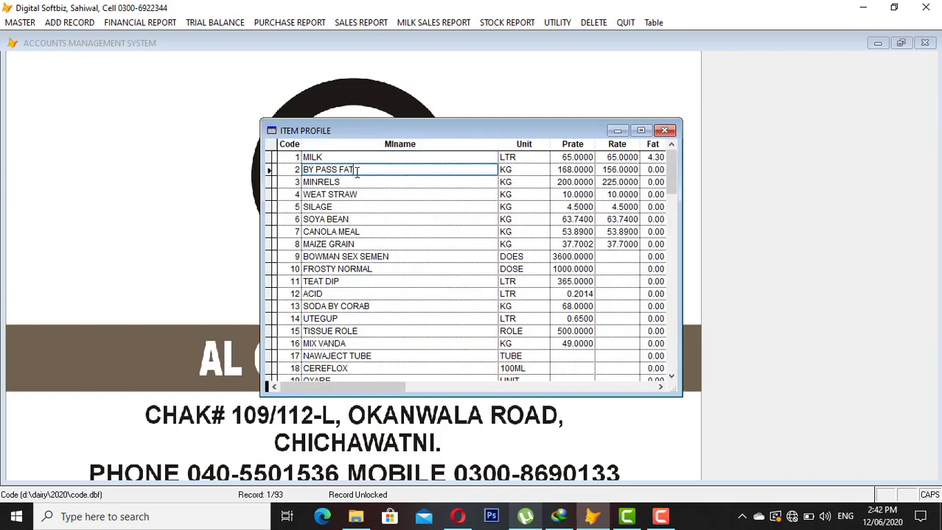
left_click(356, 184)
left_click(361, 195)
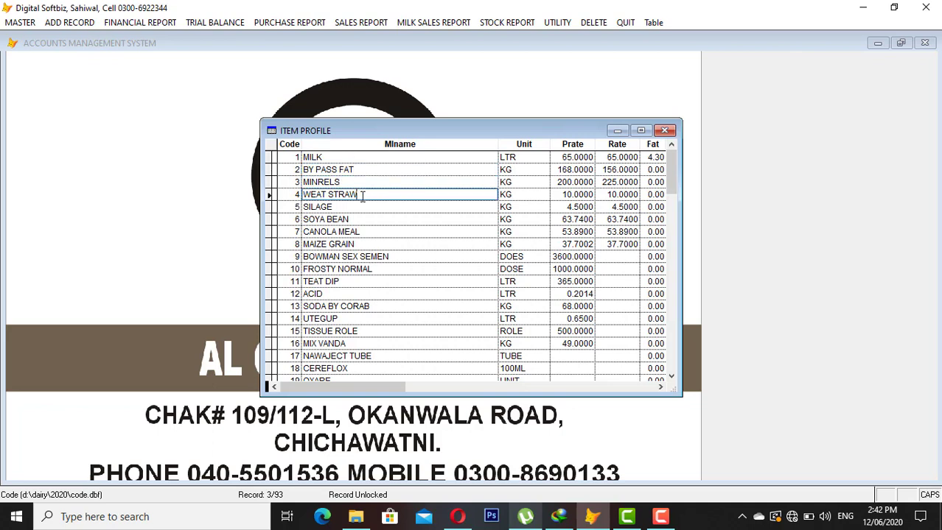
left_click(361, 216)
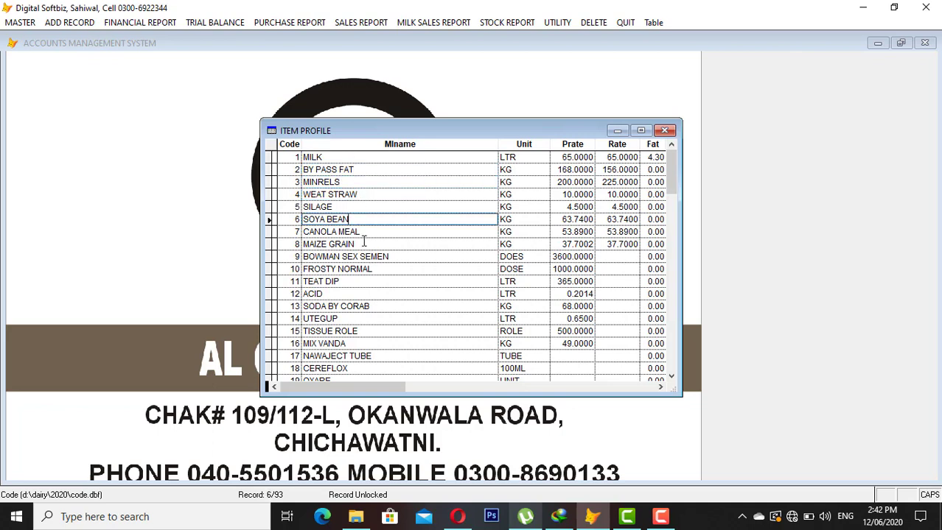
left_click(361, 294)
left_click(361, 281)
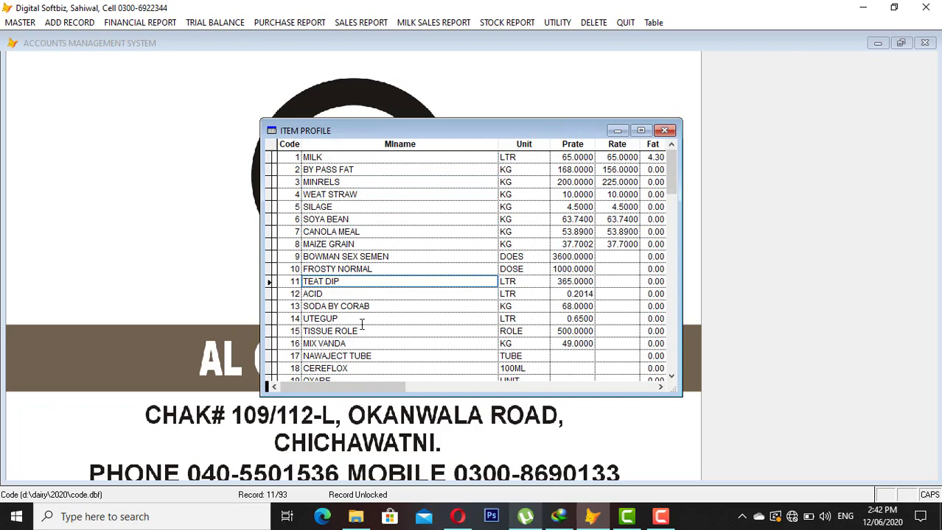
scroll(362, 324, "down", 1)
left_click(362, 306)
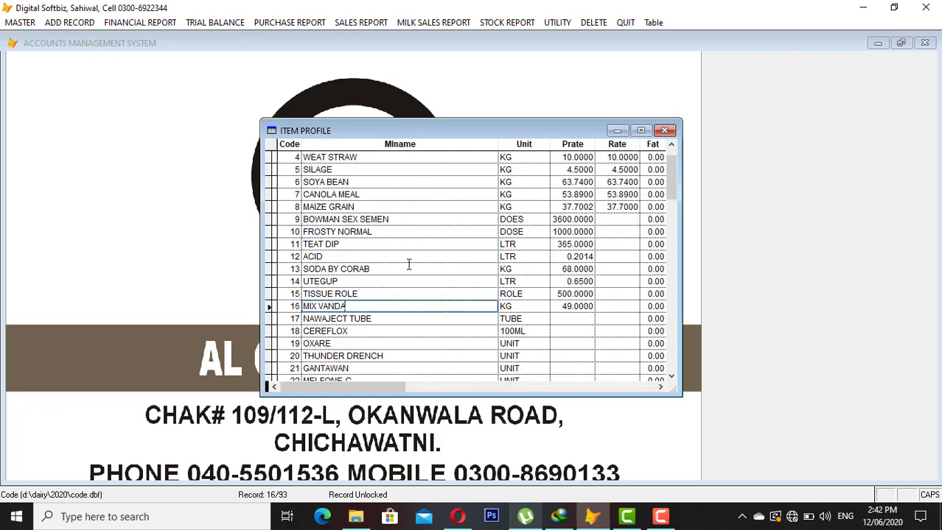
Check the MILK and ACID records again, then close the item list and the item profile form
scroll(410, 264, "up", 1)
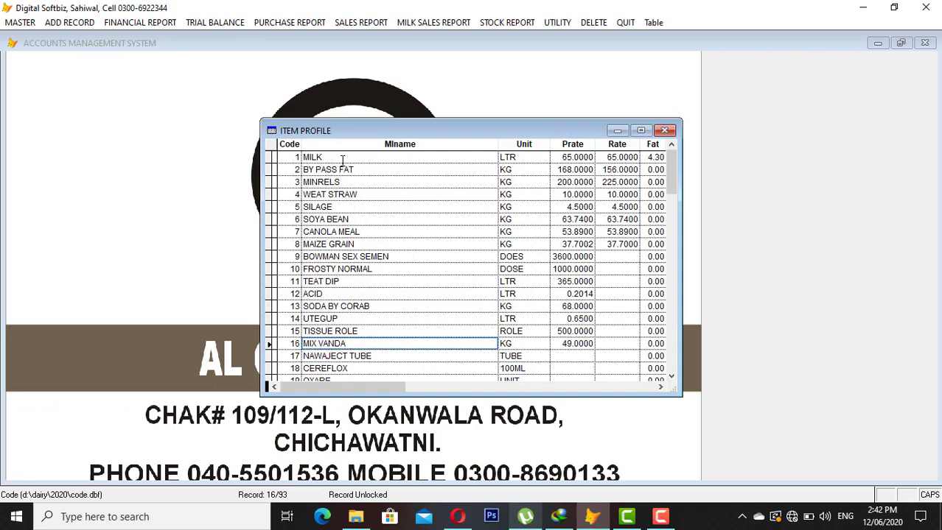
left_click_drag(342, 161, 296, 157)
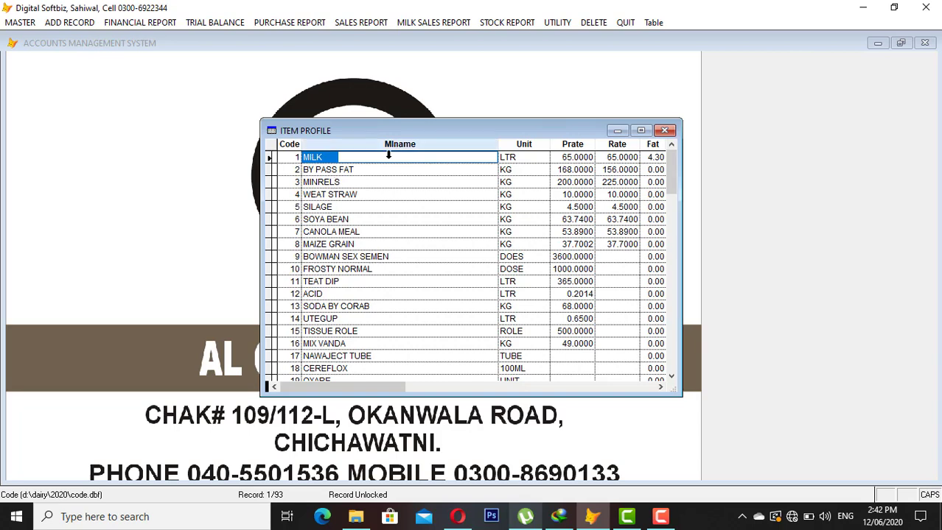
left_click(370, 293)
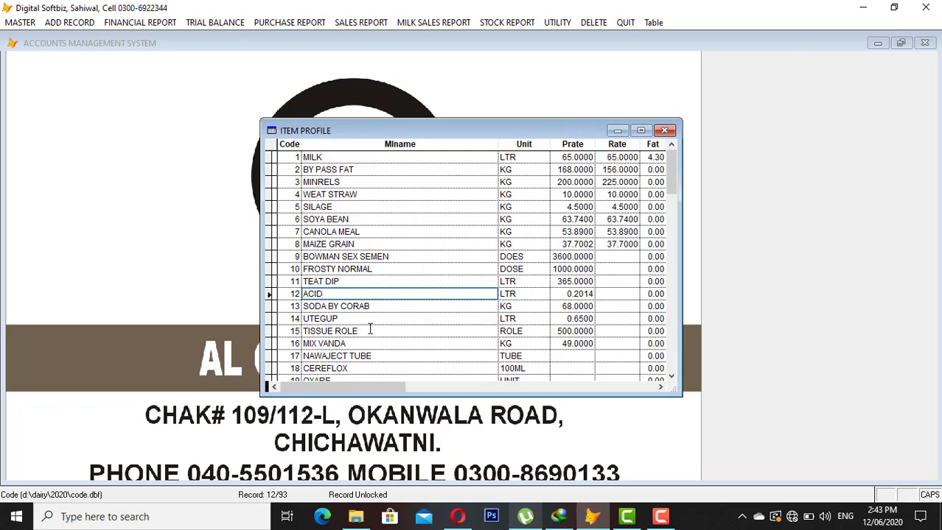
key("Escape")
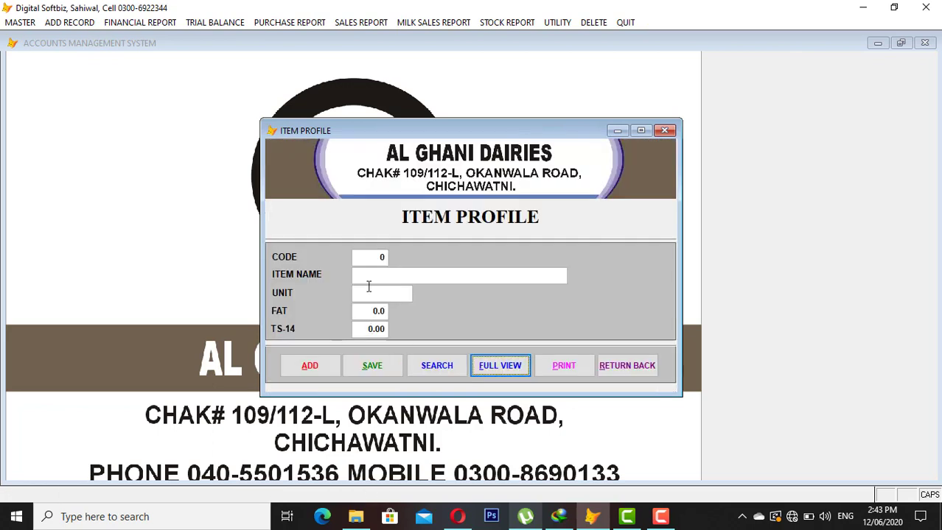
left_click(623, 367)
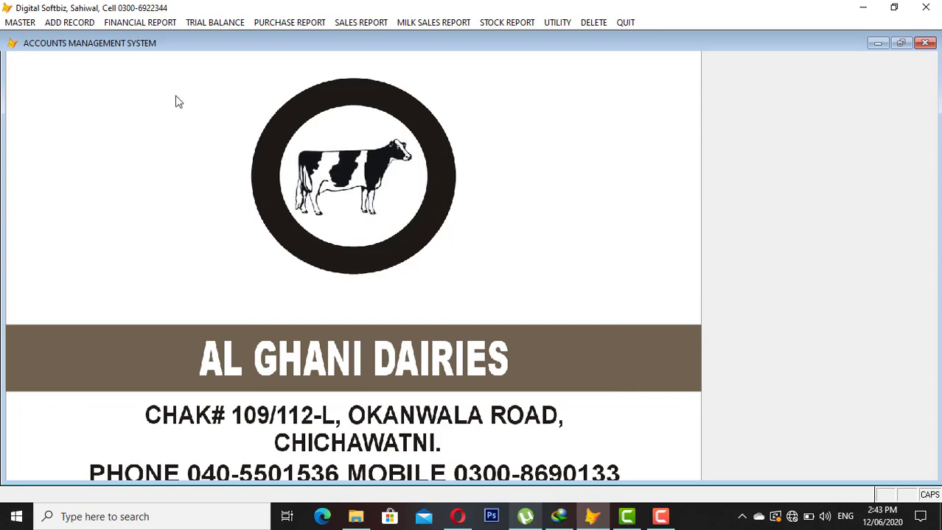
Open the item profile form, start a new blank item record, and leave the form without saving it
left_click(21, 23)
left_click(59, 163)
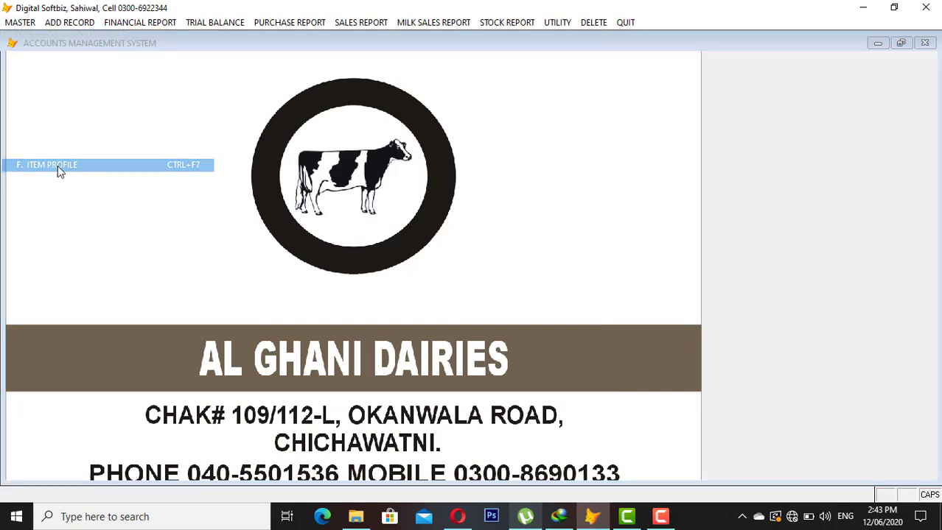
left_click(325, 372)
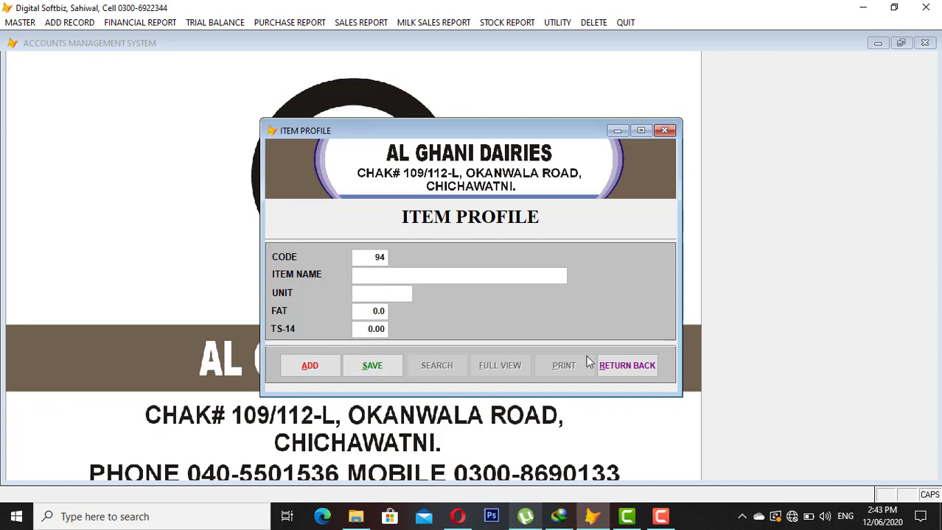
left_click(625, 364)
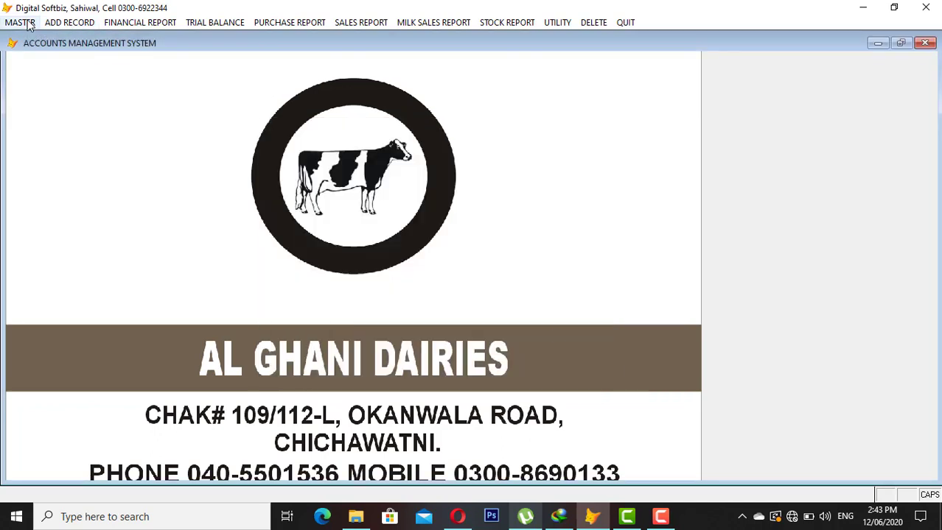
Preview the trial balance on screen for ledgers 11-01-0001 to 63-07-0008, from 31/12/2018 to 12/06/2020
left_click(29, 24)
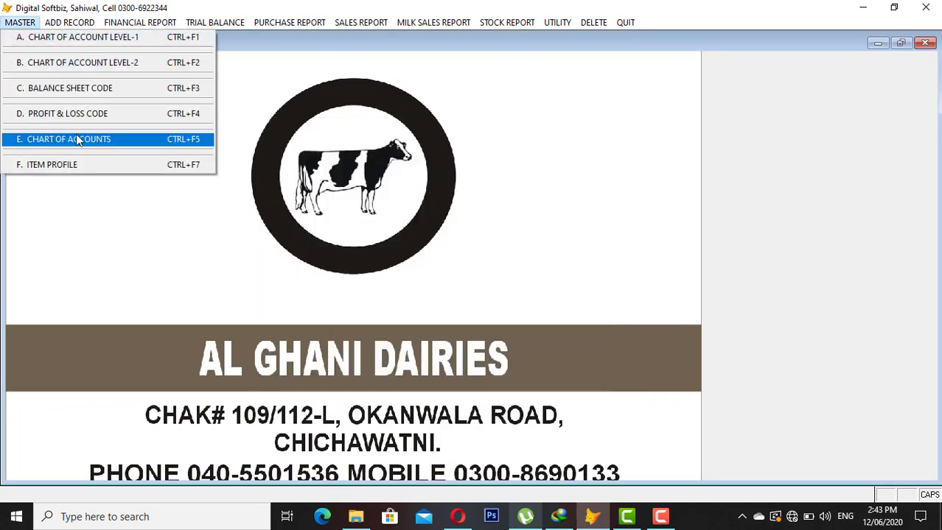
mouse_move(74, 23)
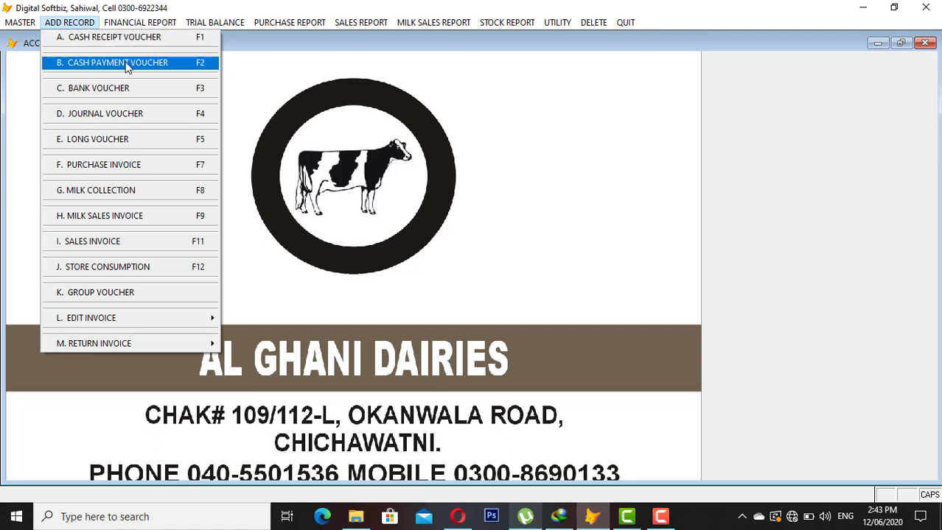
mouse_move(149, 21)
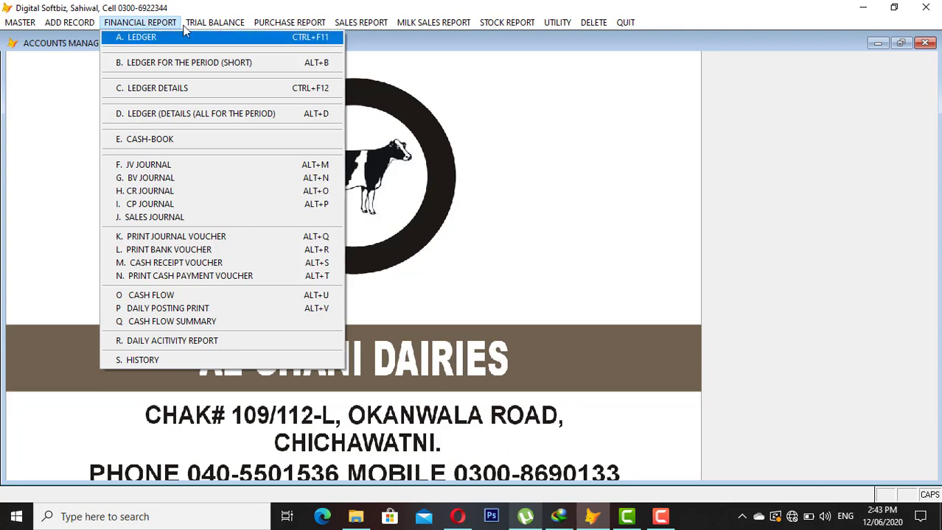
mouse_move(208, 23)
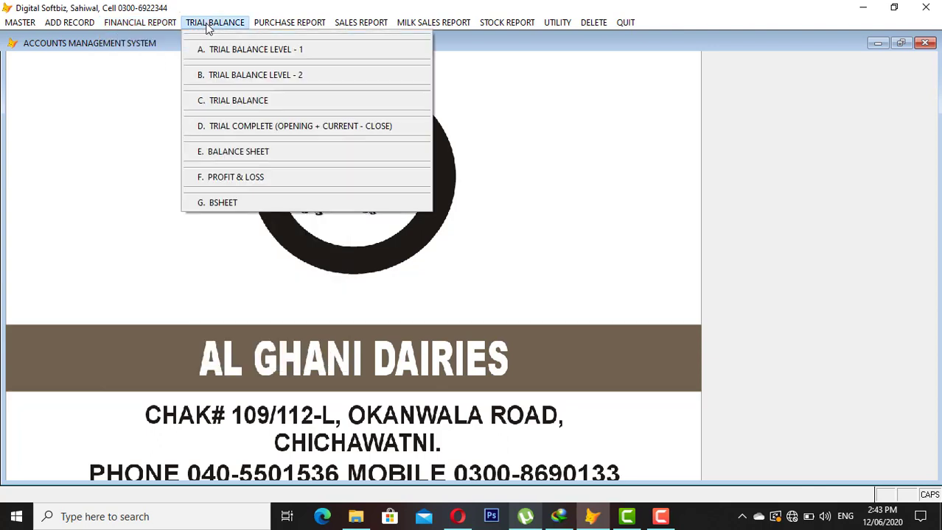
left_click(242, 103)
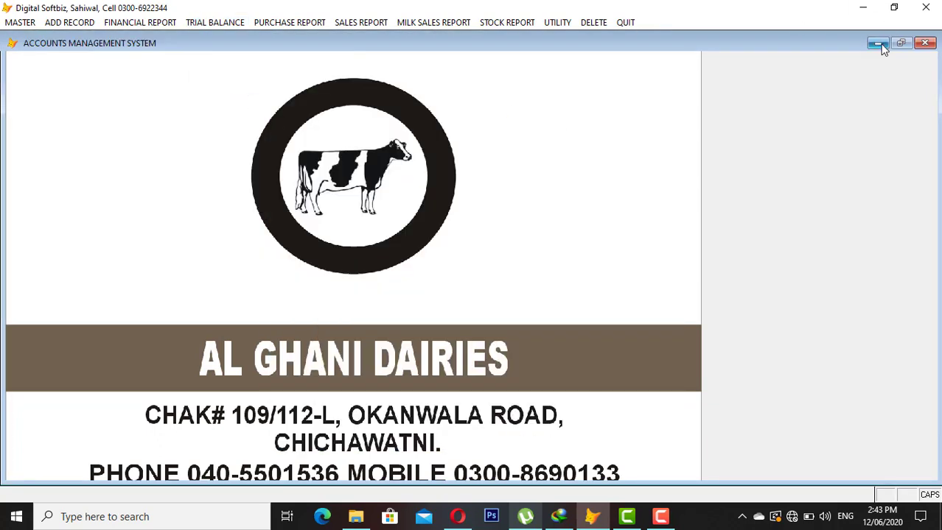
left_click(879, 44)
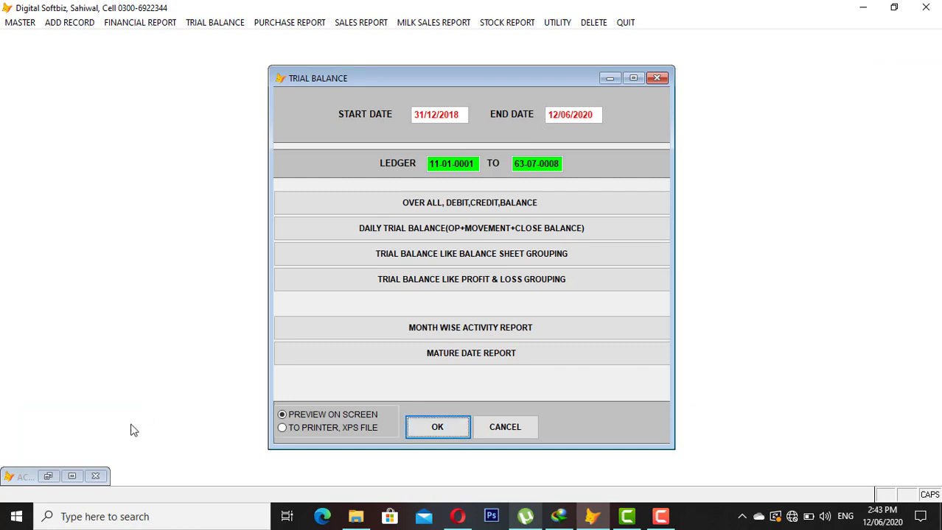
left_click(73, 476)
left_click(442, 429)
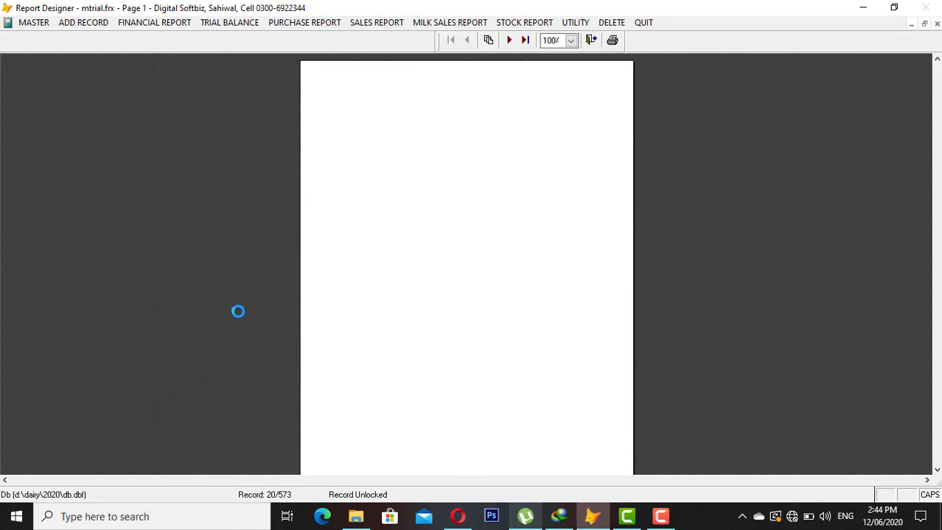
Examine the purchase and payable accounts on page 1 of the trial balance and the receivable accounts on page 2
left_click(318, 303)
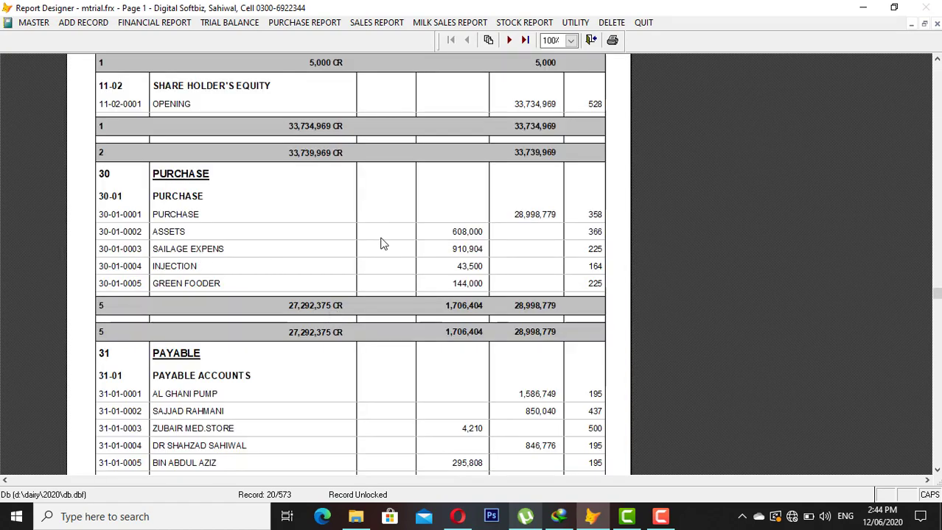
left_click(401, 456)
left_click(441, 378)
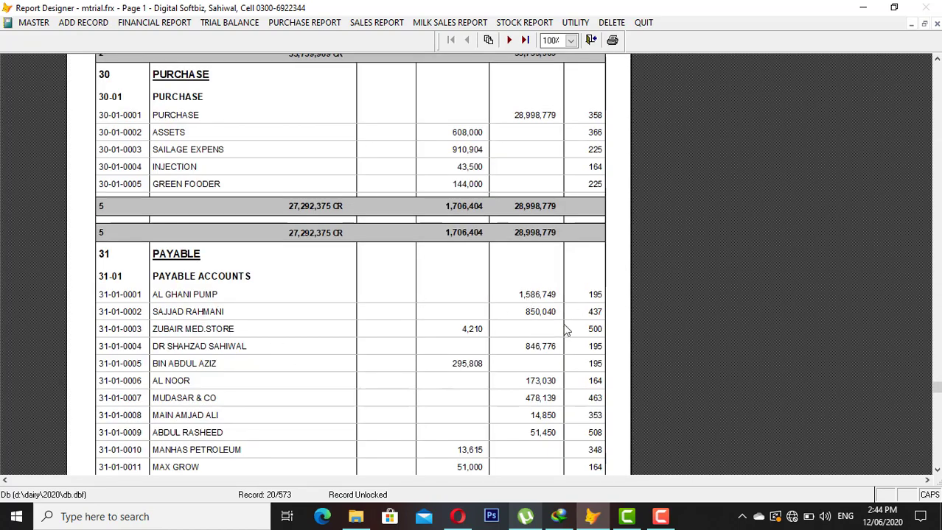
left_click(508, 39)
left_click(358, 173)
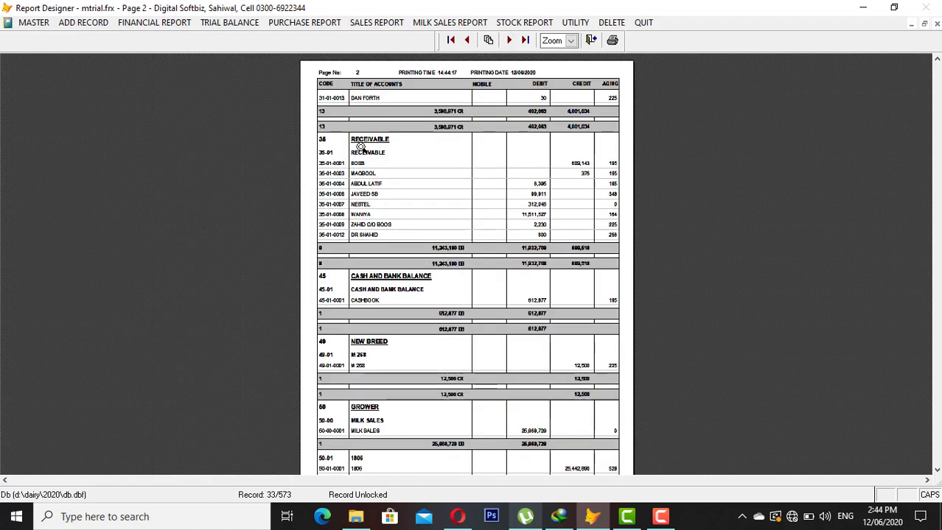
left_click(359, 144)
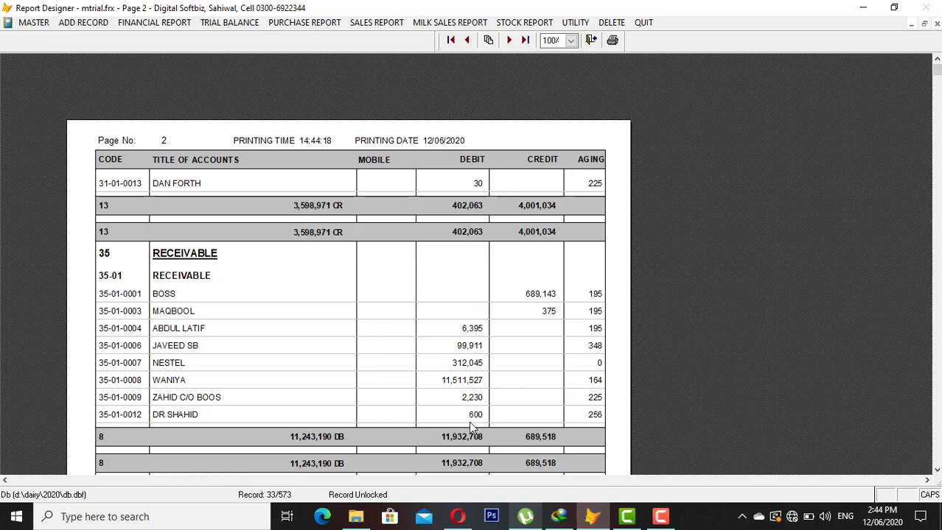
left_click(381, 329)
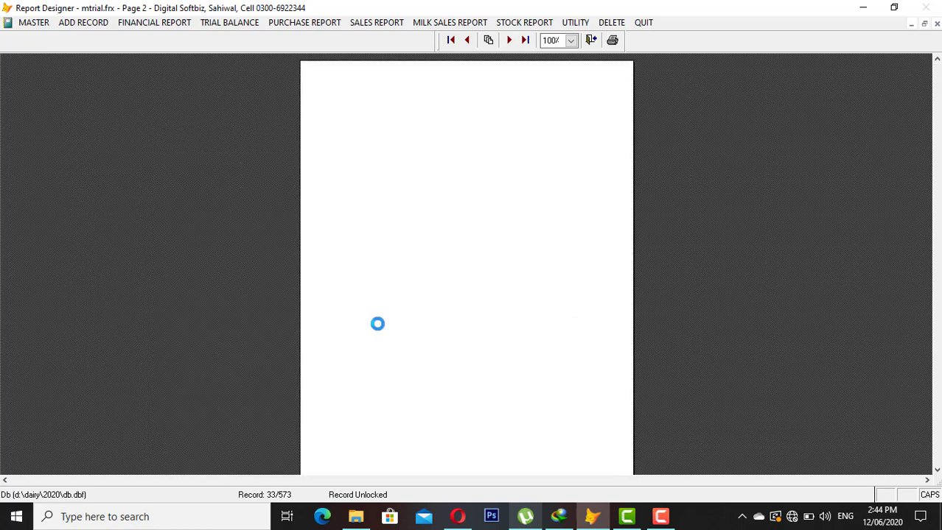
Recheck the payable accounts on page 1, then close the preview and the trial balance form and restore the main window
left_click(465, 40)
left_click(473, 257)
left_click(459, 400)
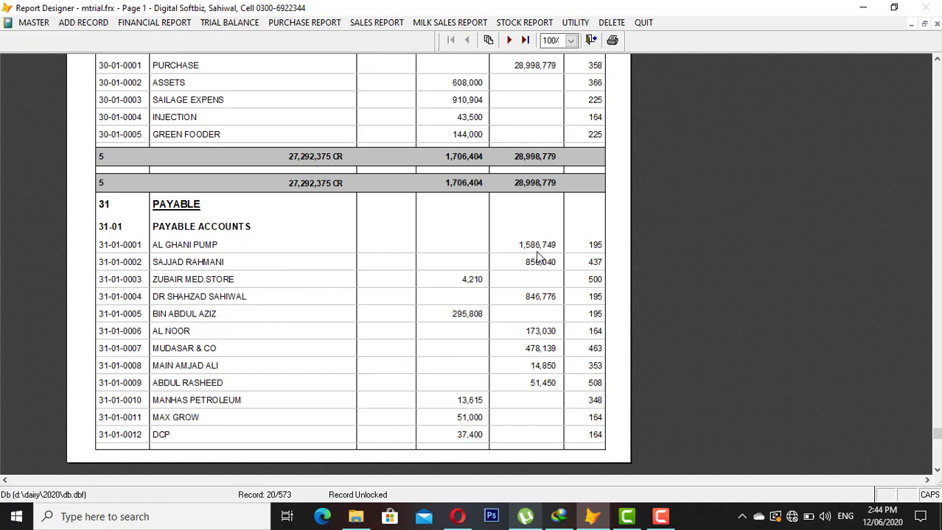
key("Escape")
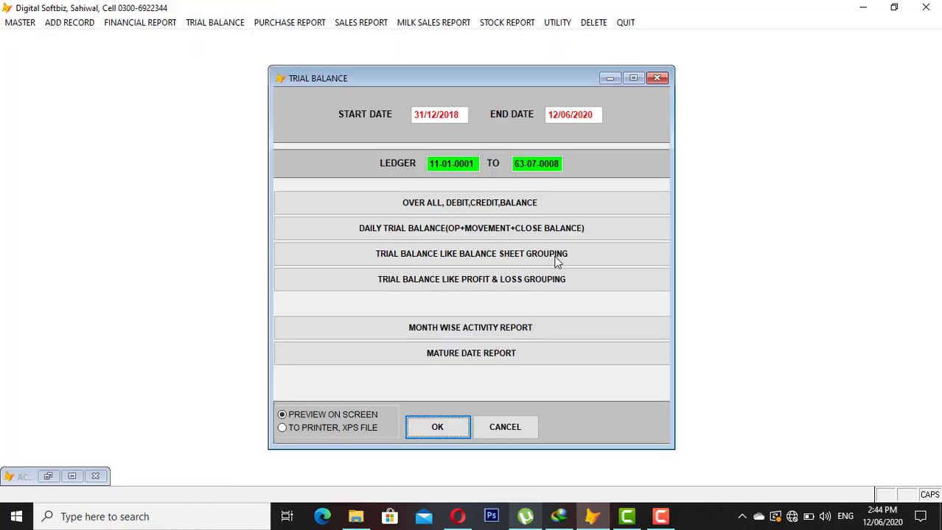
left_click(491, 429)
left_click(68, 479)
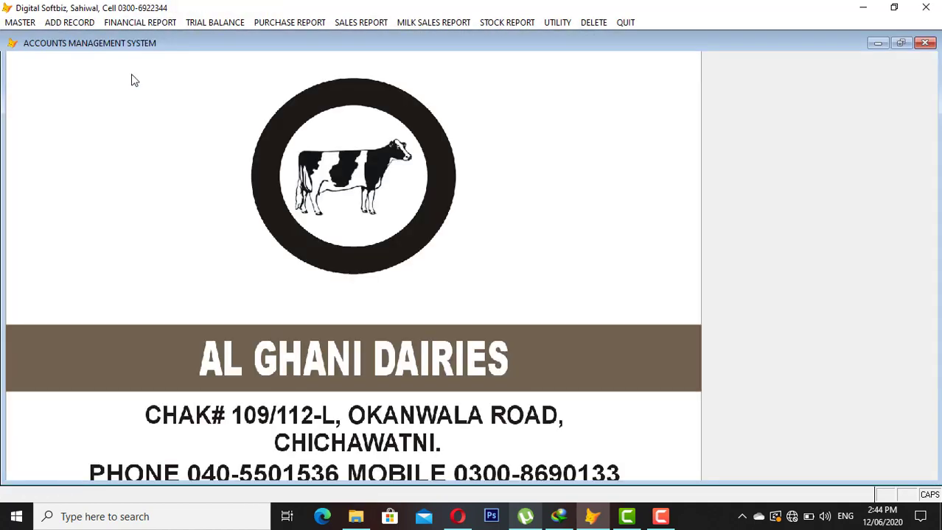
Start a cash payment voucher dated 12/06/2020 and find AL GHANI PUMP, code 31-01-0001, as the debit account
left_click(71, 22)
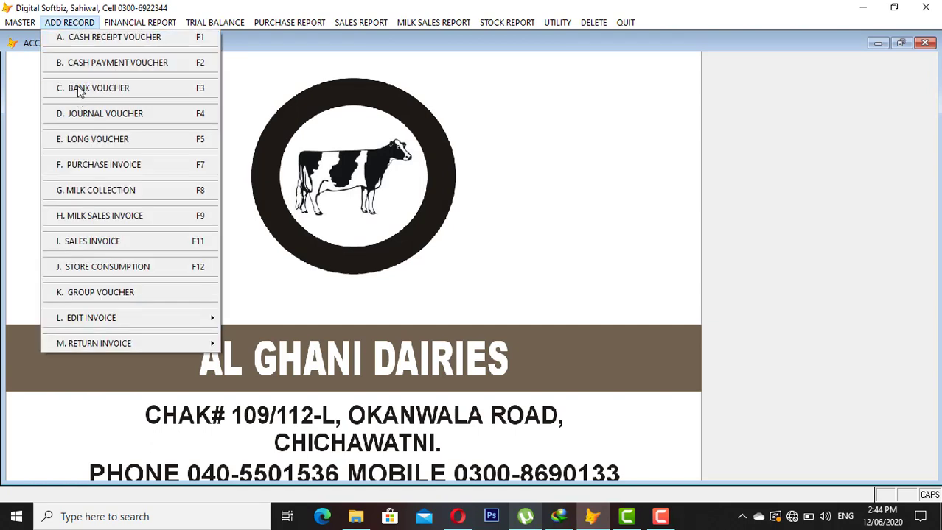
left_click(139, 64)
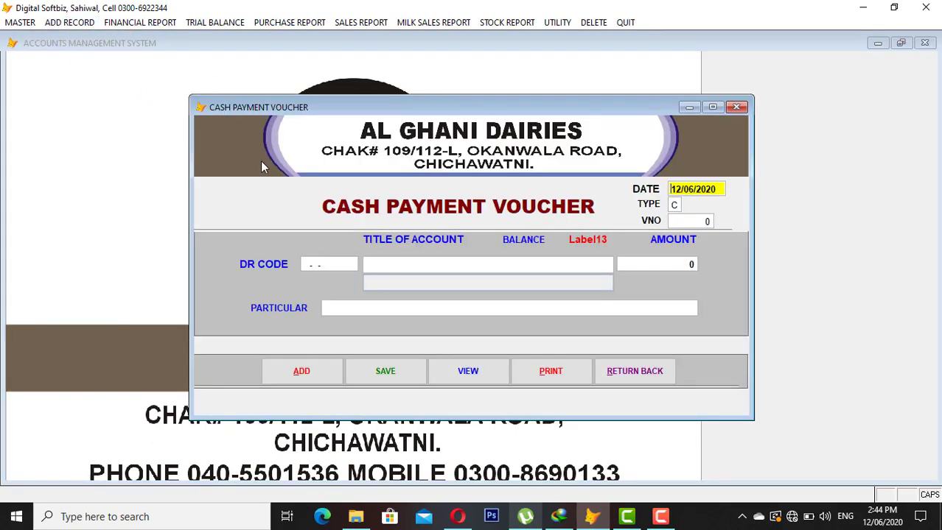
key("Return")
key("Return")
key("Return")
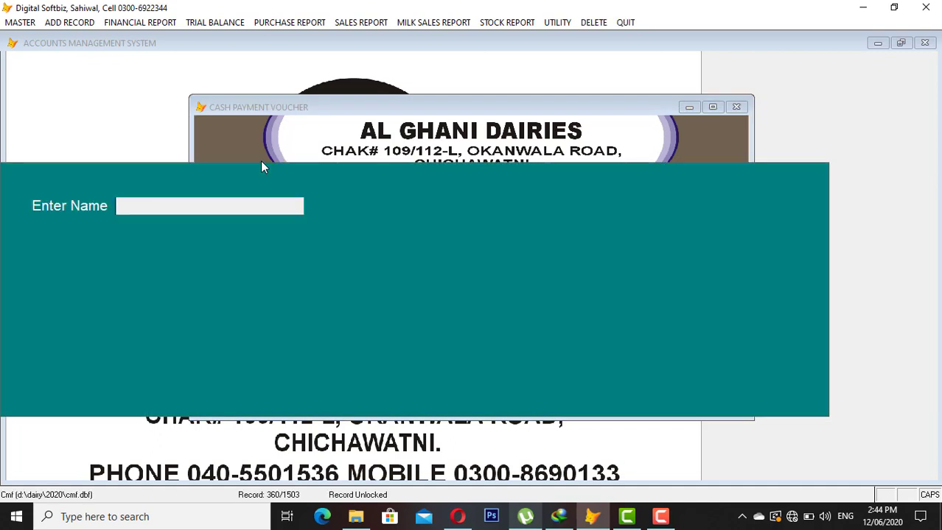
type("AL G")
key("Return")
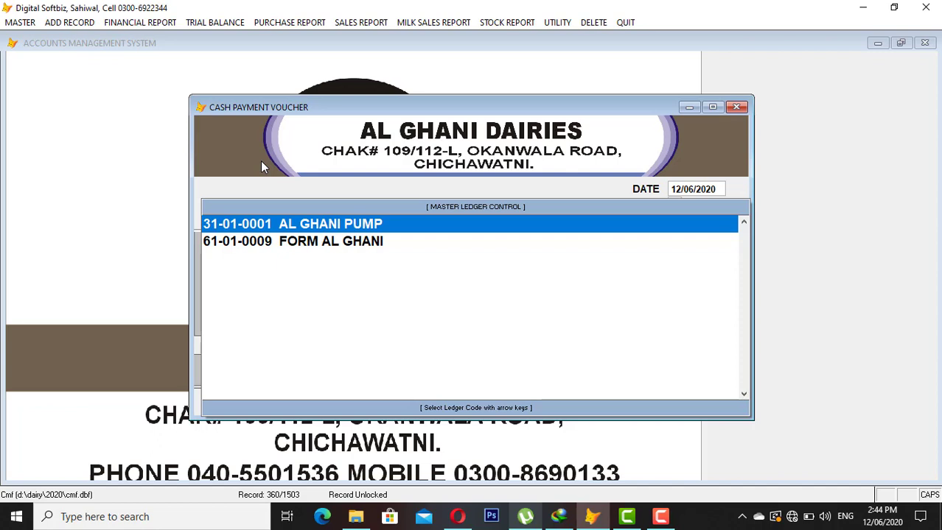
key("Return")
key("Return")
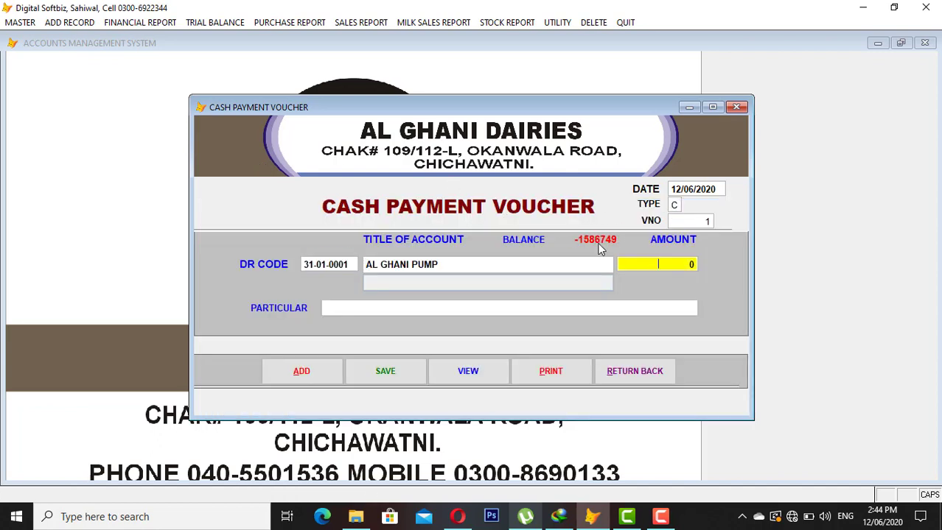
Enter an amount of 200,000 with the particular CASH, save the payment voucher, and close the form
type("2000.00 0")
key("Return")
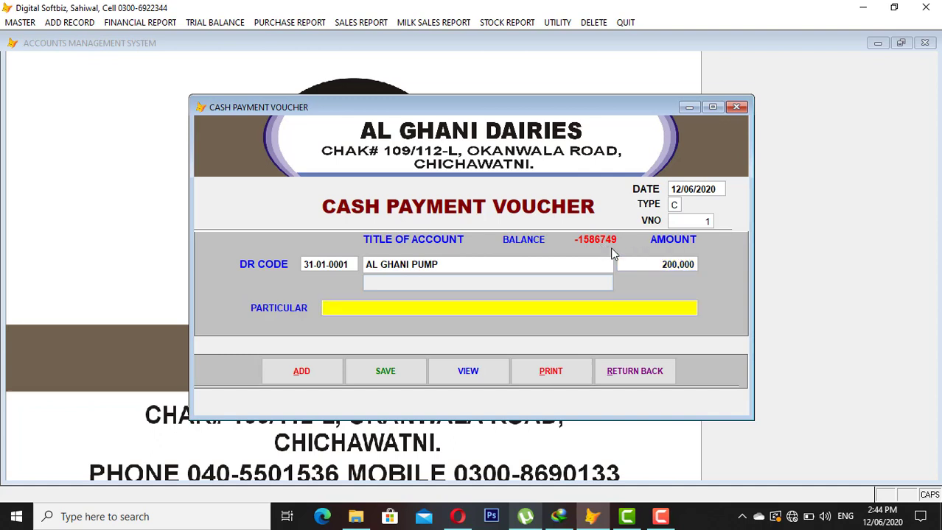
type("CASH")
key("Return")
key("Return")
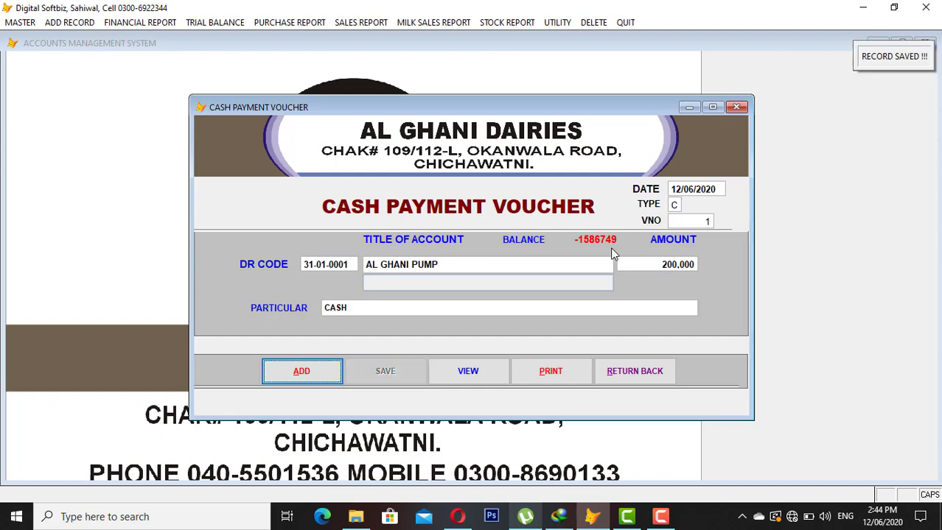
left_click(656, 371)
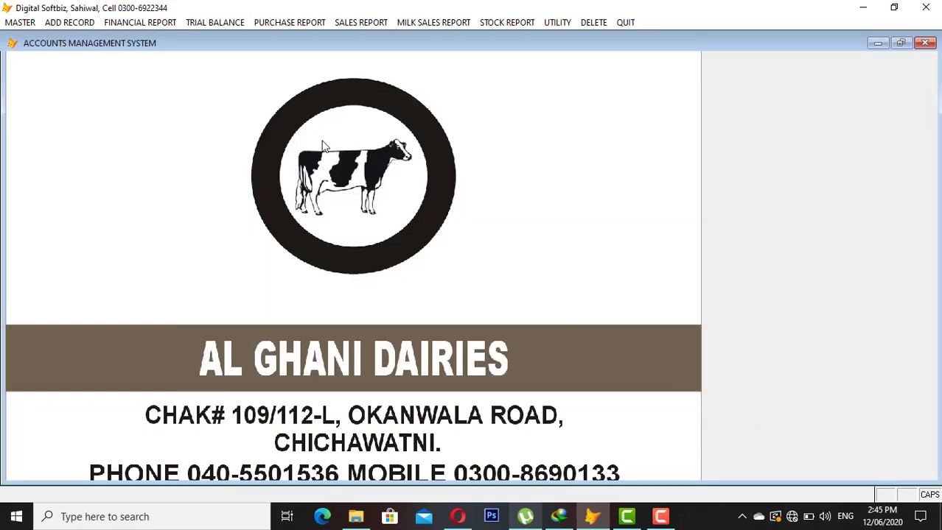
Preview the cashbook for 12/06/2020 to check the new payment entry, then close the preview
left_click(137, 22)
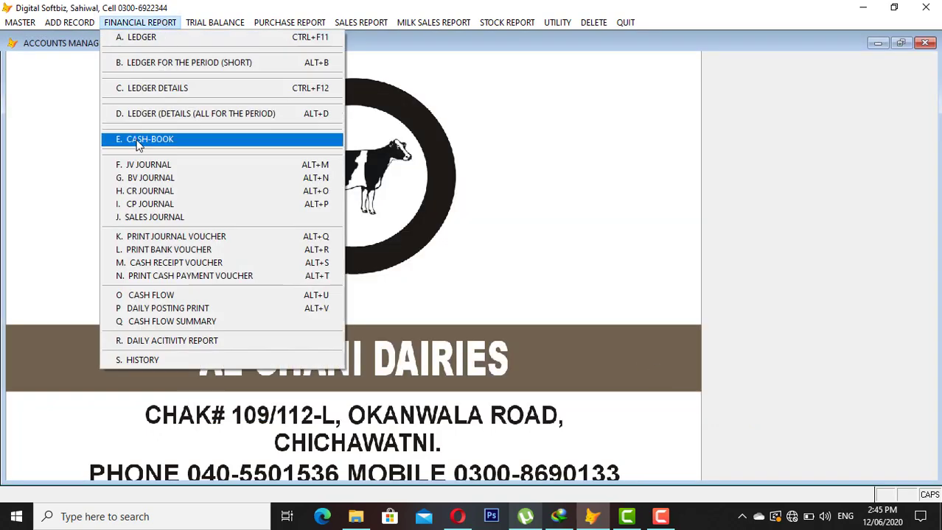
left_click(186, 143)
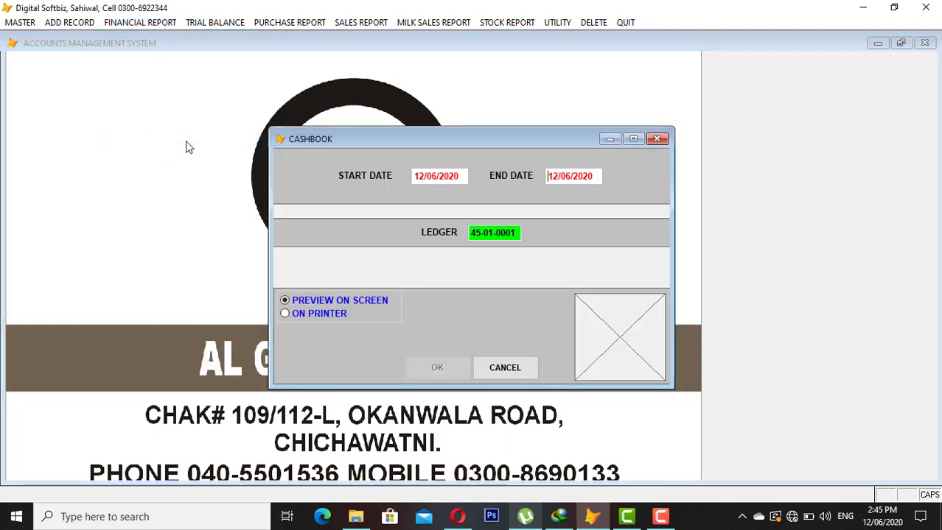
key("Return")
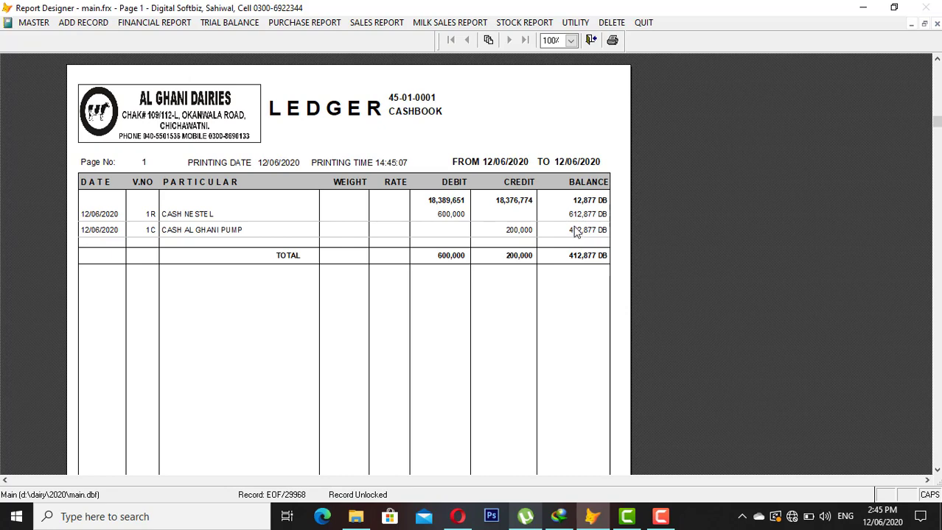
key("Escape")
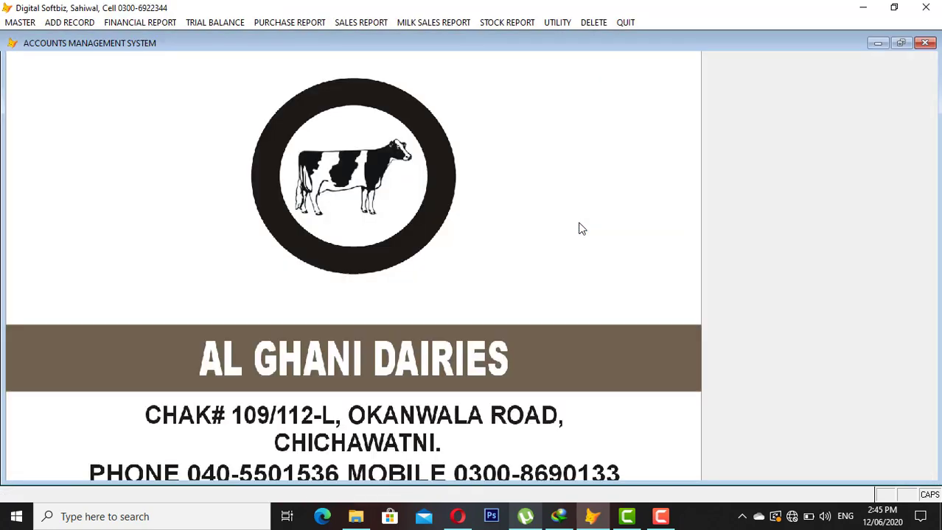
Open the ledger report form and try to find the ledger account by the name AL GH
left_click(95, 23)
mouse_move(121, 23)
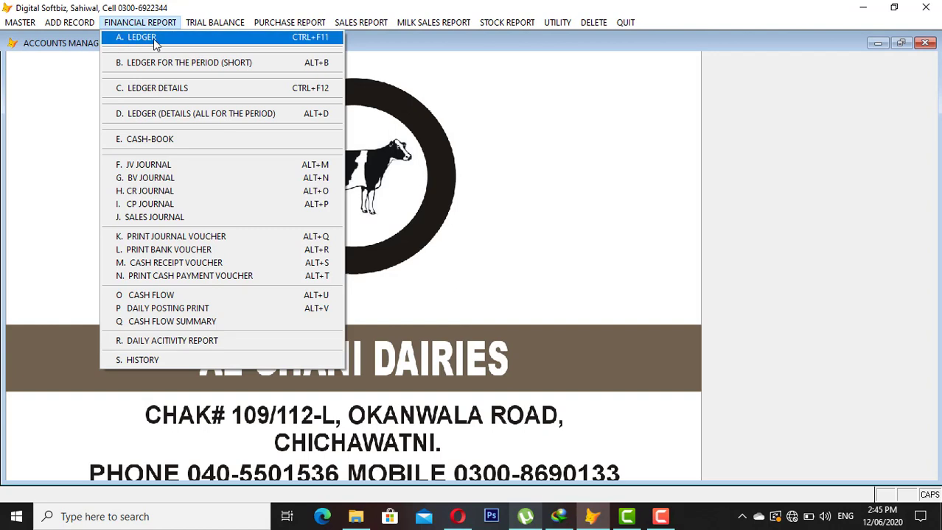
left_click(152, 40)
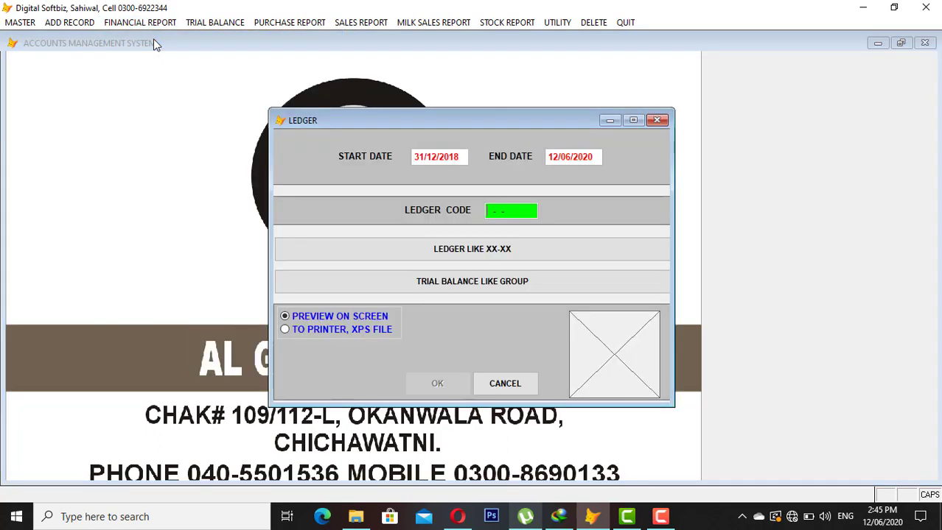
key("Return")
type("AL")
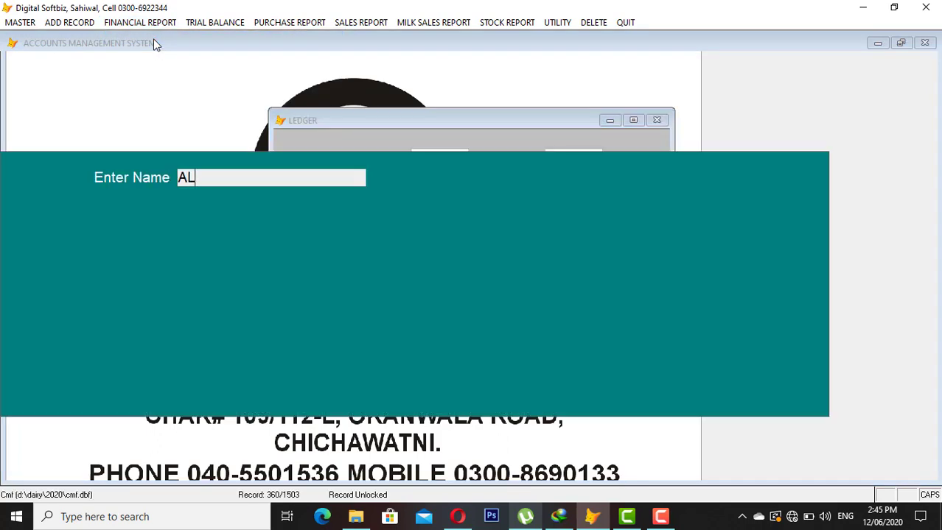
type(" GH")
key("Return")
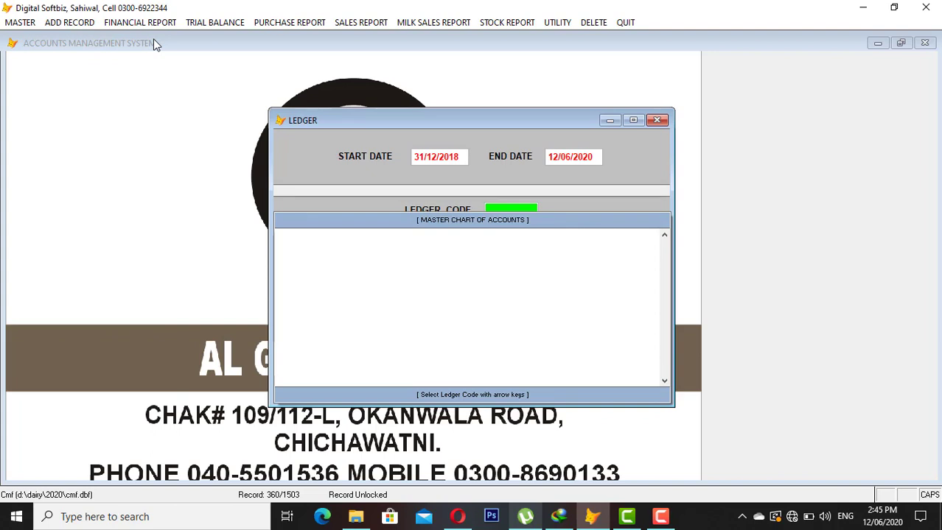
key("Return")
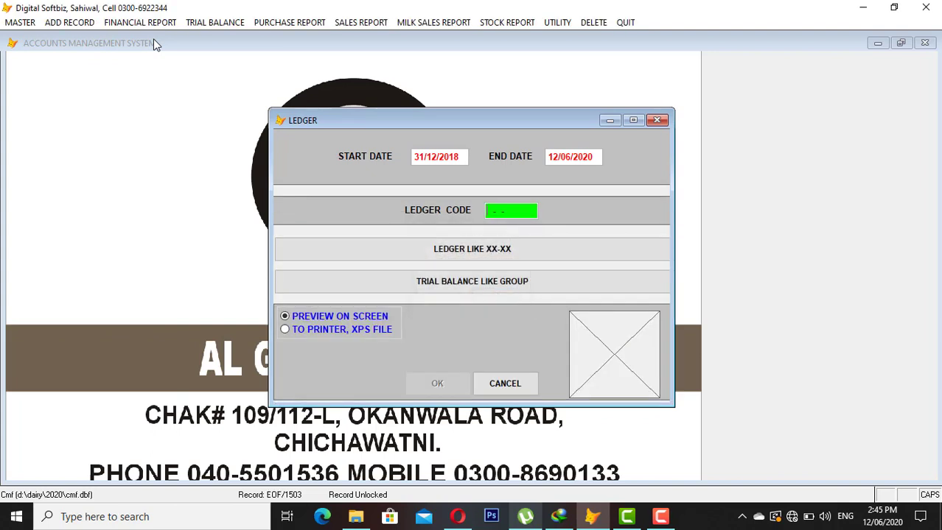
Search the accounts for AL, pick AL GHANI PUMP, code 31-01-0001, and preview its ledger from 31/12/2018 to 12/06/2020
key("Return")
type("AL")
key("Return")
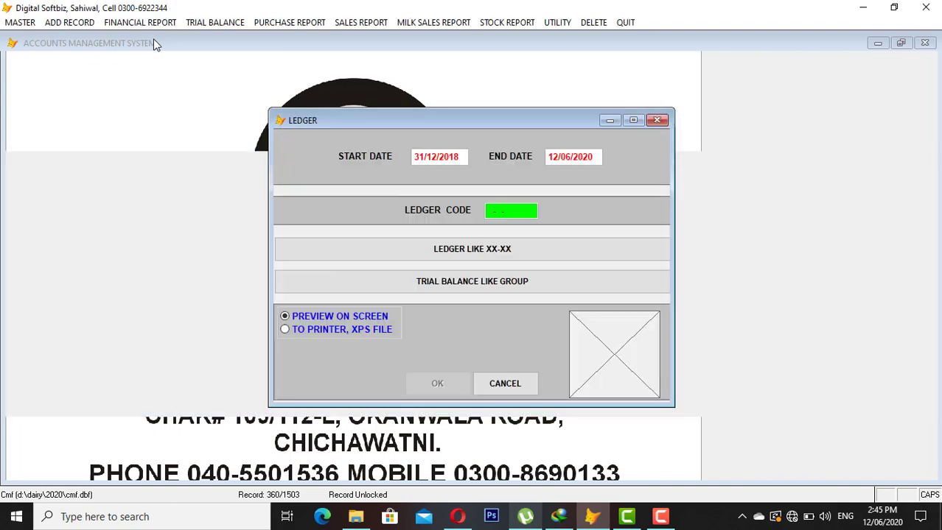
key("Return")
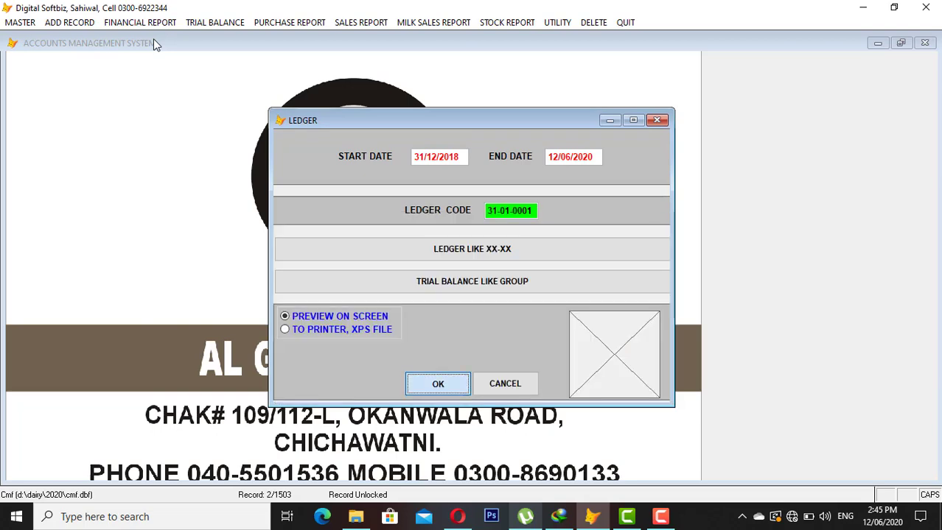
key("Return")
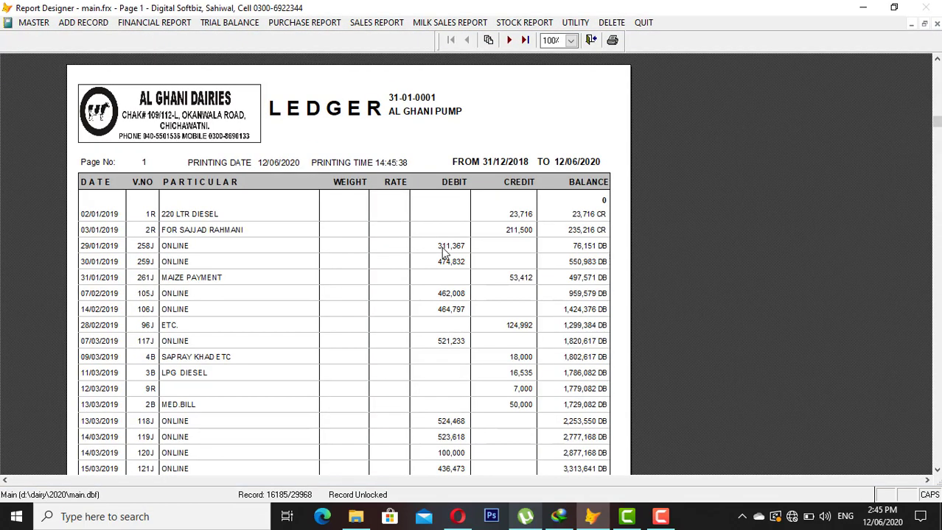
Examine the first and last pages of the AL GHANI PUMP ledger for the 12/06/2020 payment, then close the preview and form
left_click(498, 234)
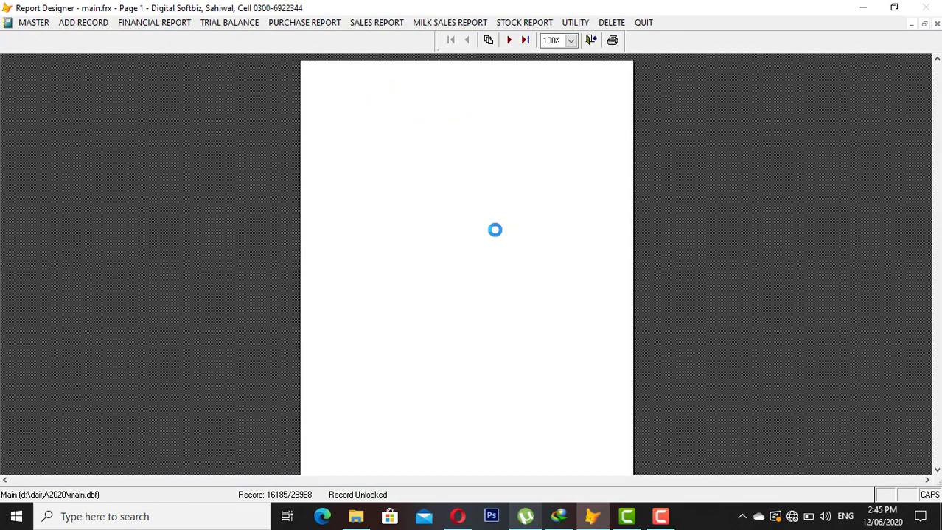
left_click(529, 315)
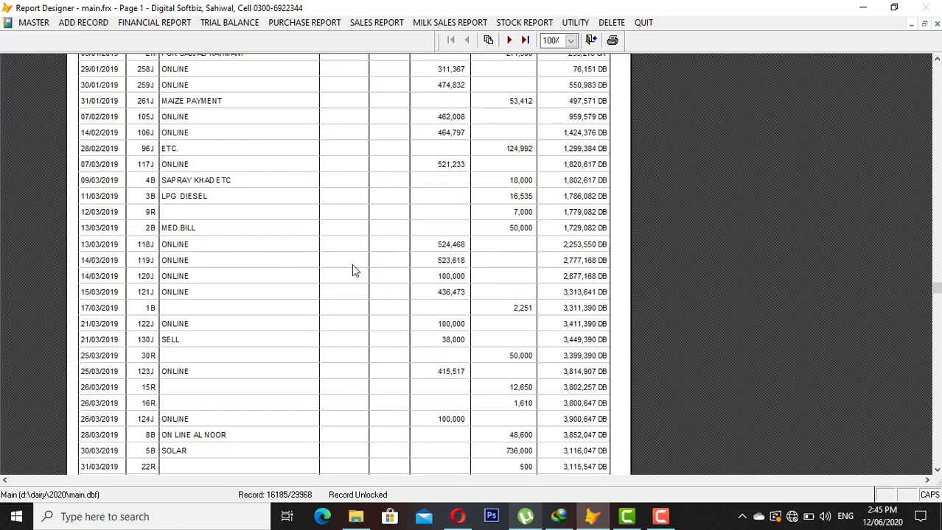
left_click(525, 41)
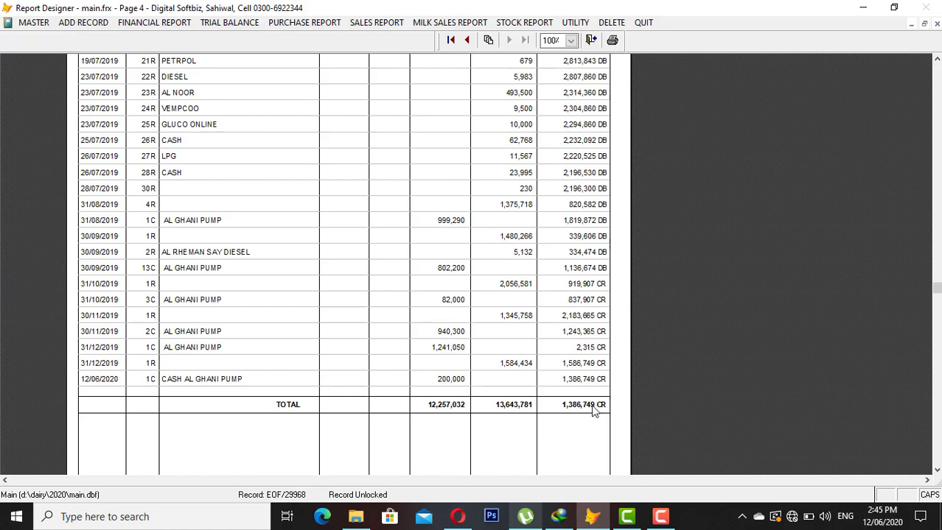
key("Escape")
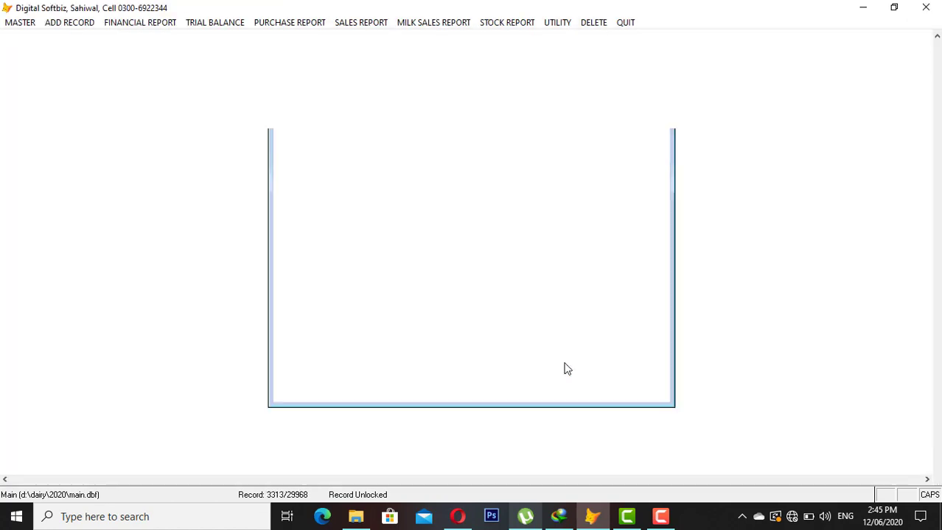
key("Escape")
Start a cash receipt voucher dated 12/06/2020, search the accounts for A, and choose the fourth listed account as the credit account
left_click(70, 23)
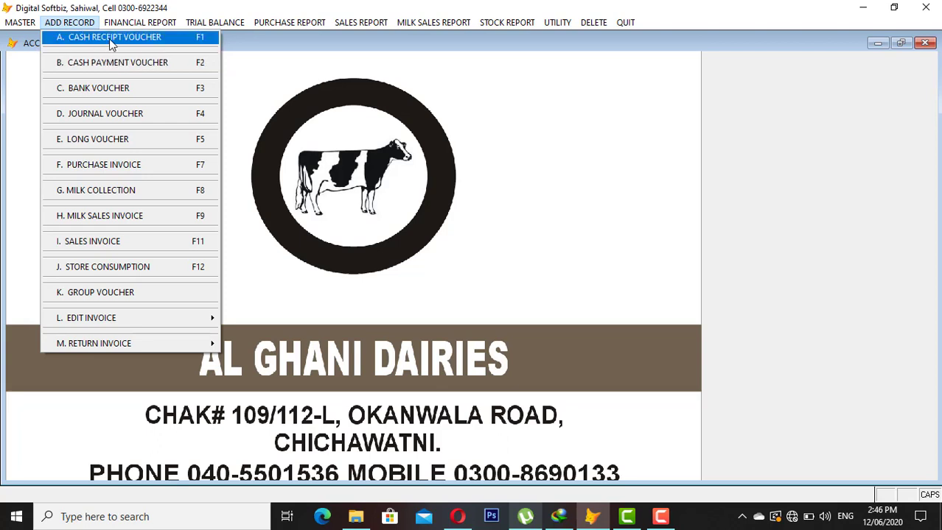
left_click(109, 38)
key("Return")
key("Return")
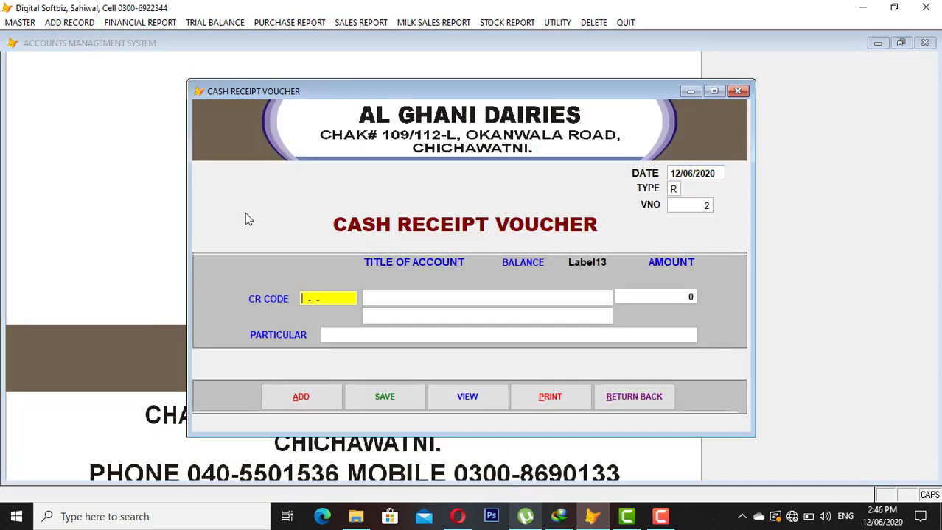
key("Return")
type("A")
key("Return")
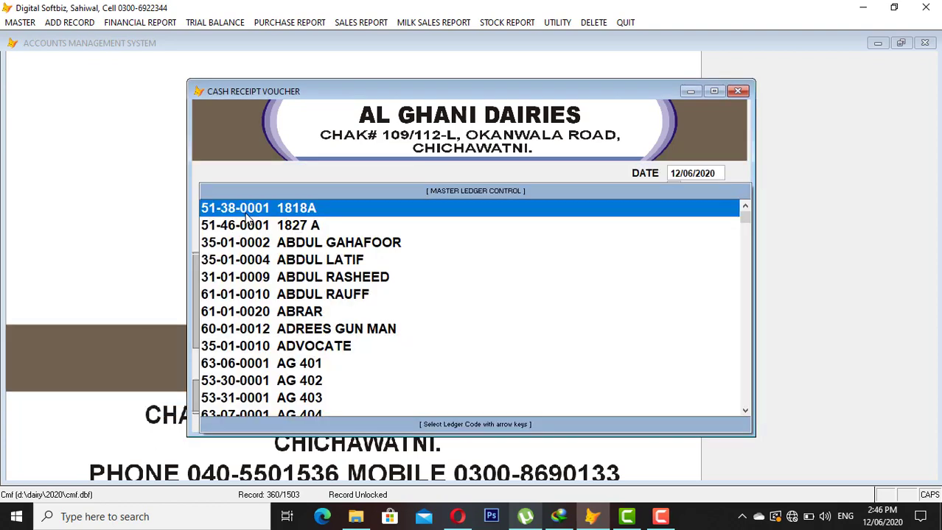
key("Down")
key("Down")
key("Down")
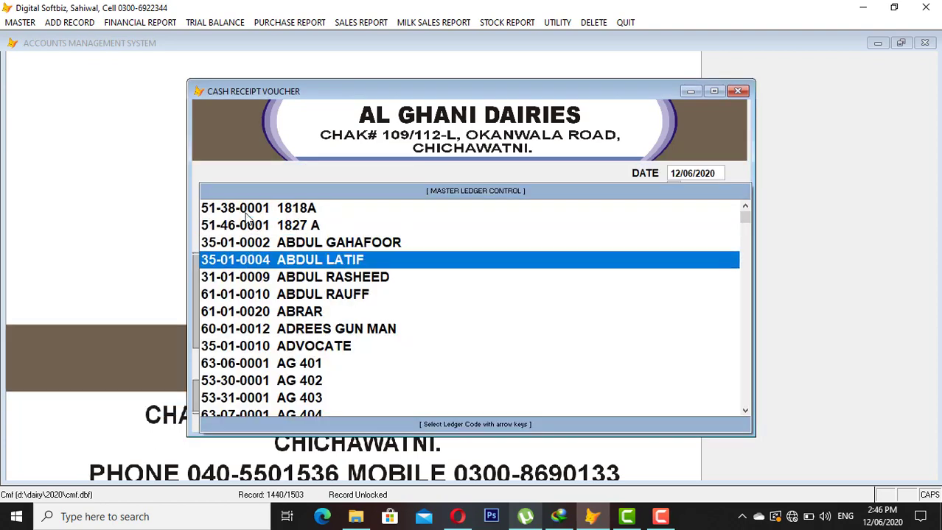
key("Return")
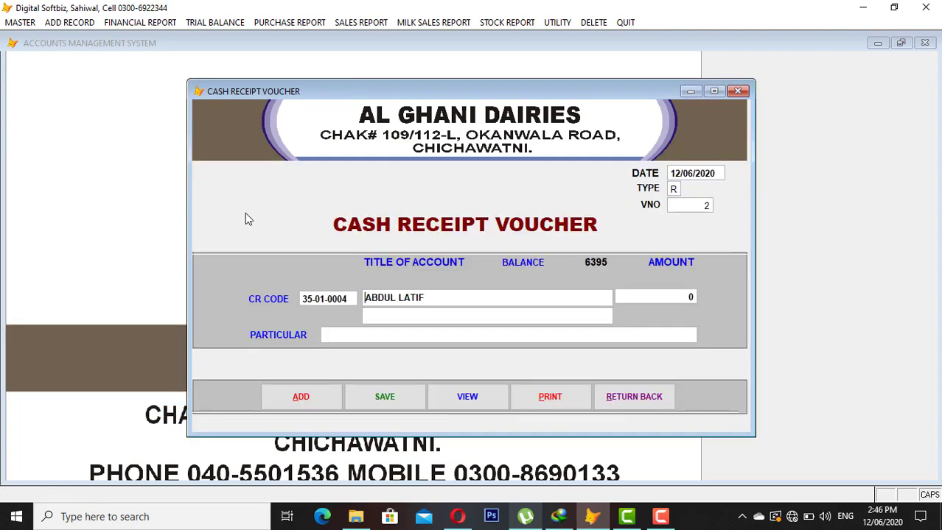
key("Return")
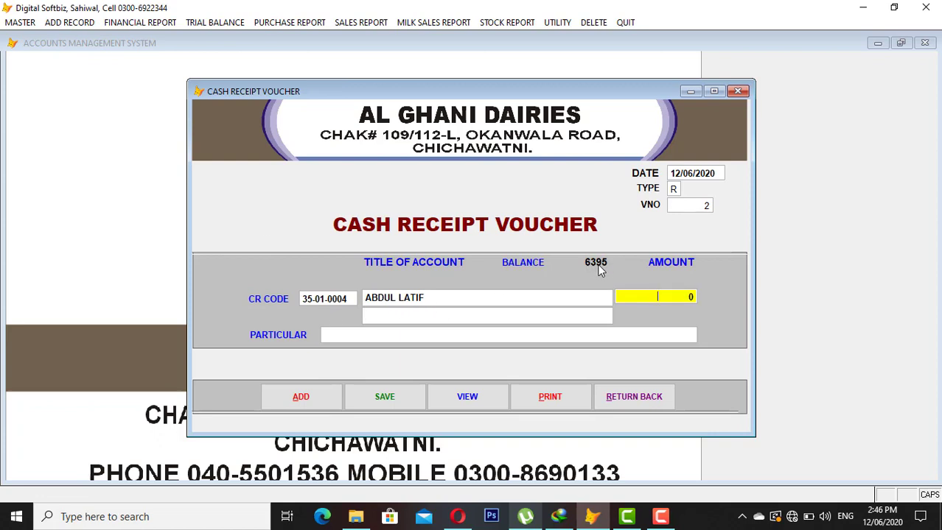
Enter an amount of 5,000 with the particular CASH, save the receipt voucher, and close the form
type("5000 0")
key("Return")
type("CASH")
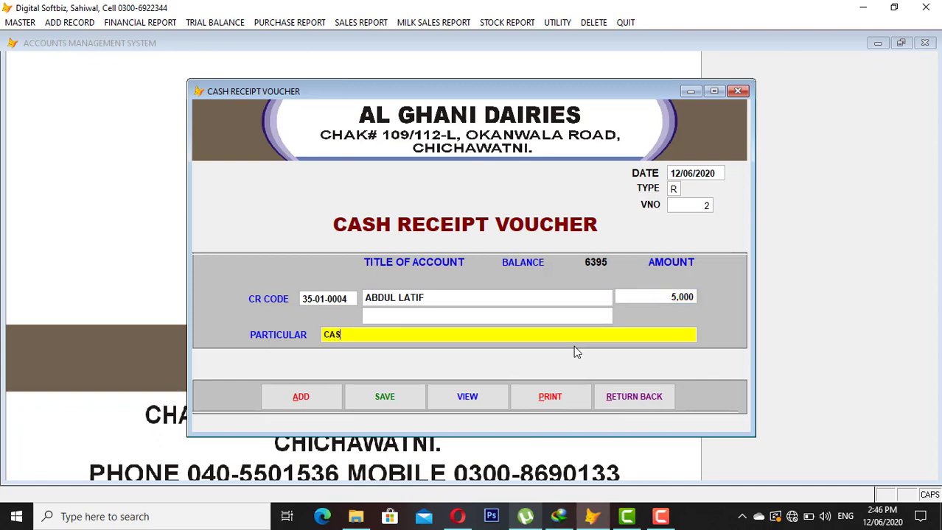
key("Return")
key("Return")
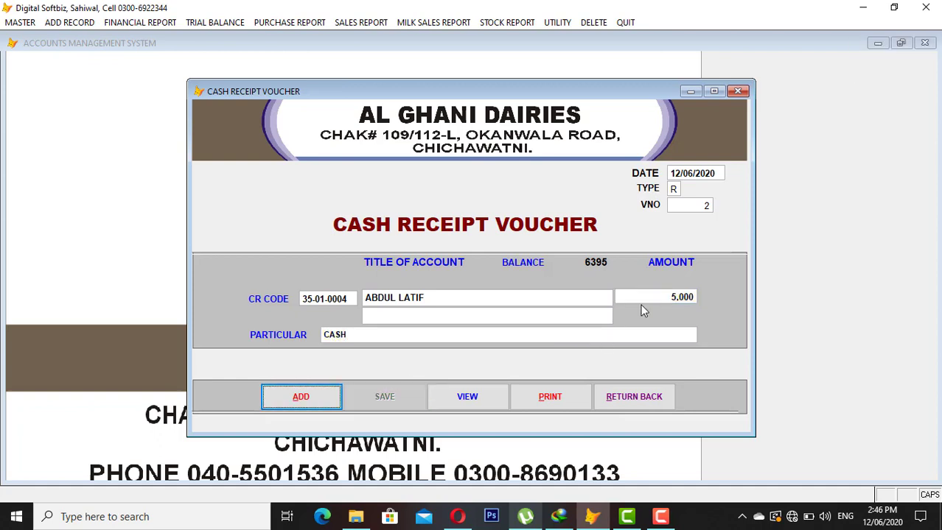
left_click(658, 396)
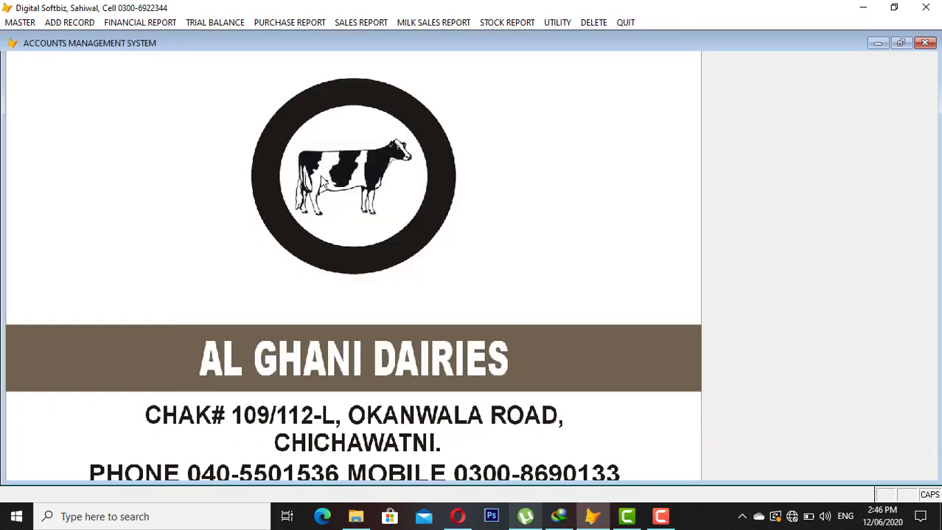
Preview the cashbook for 12/06/2020 to check the new receipt entry, then close the preview
left_click(147, 23)
left_click(142, 139)
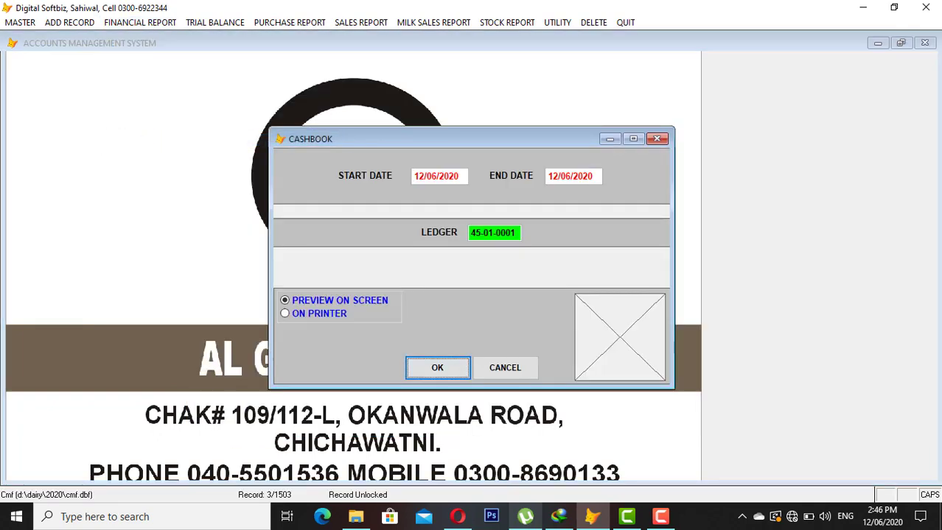
key("Return")
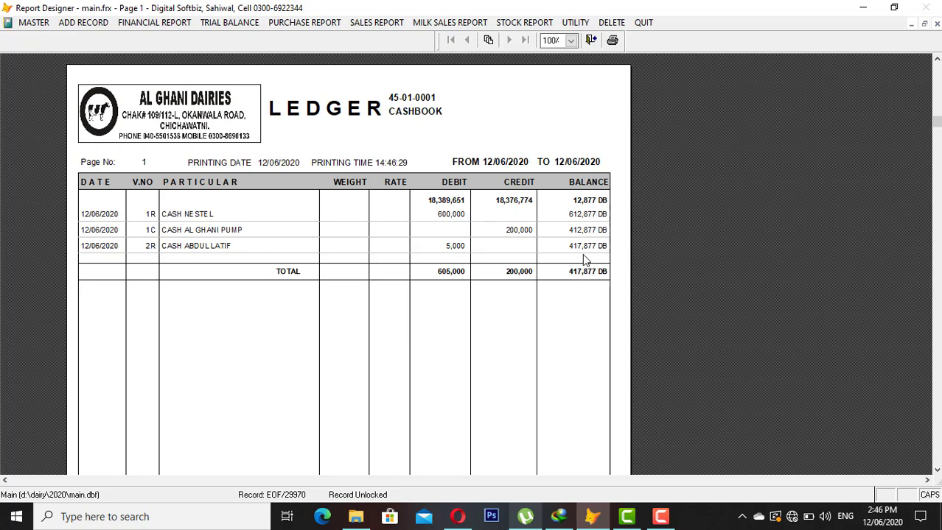
key("Escape")
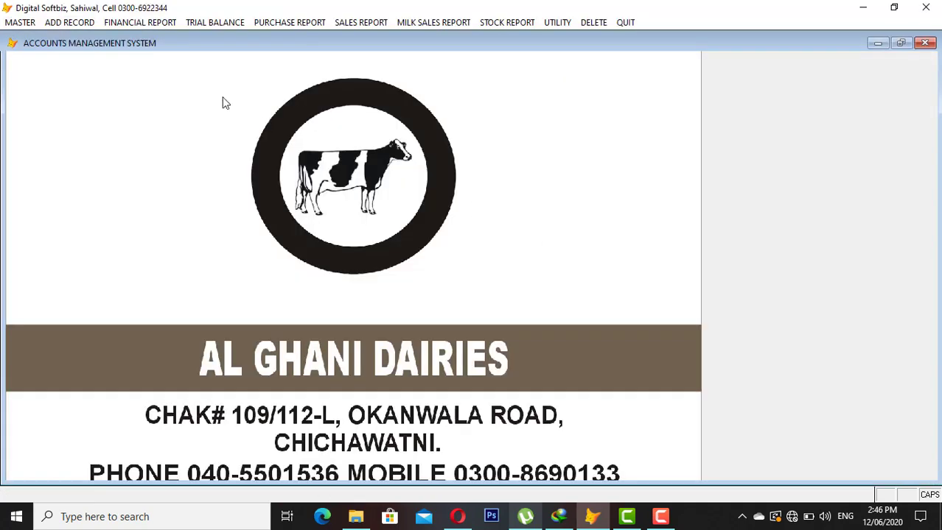
Start a bank voucher dated 12/06/2020 and select AL GHANI PUMP, code 31-01-0001, as the debit account
left_click(76, 24)
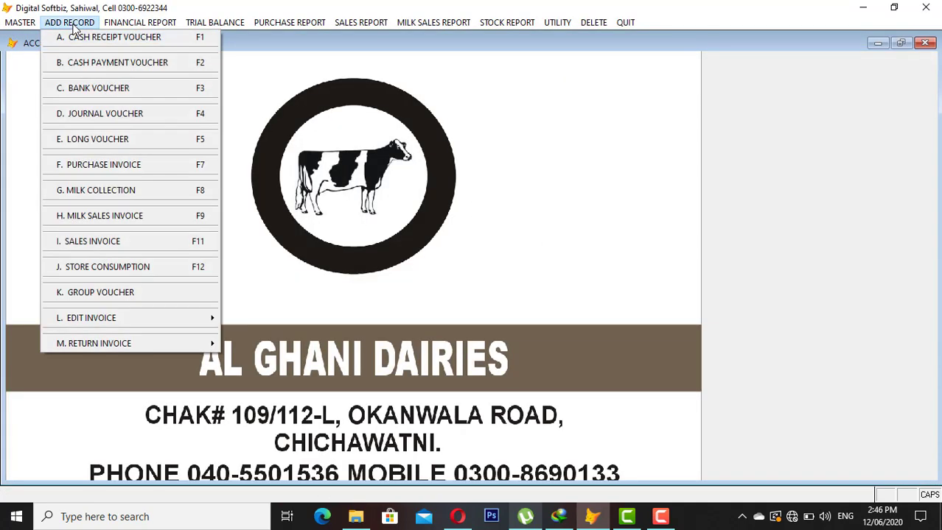
left_click(114, 88)
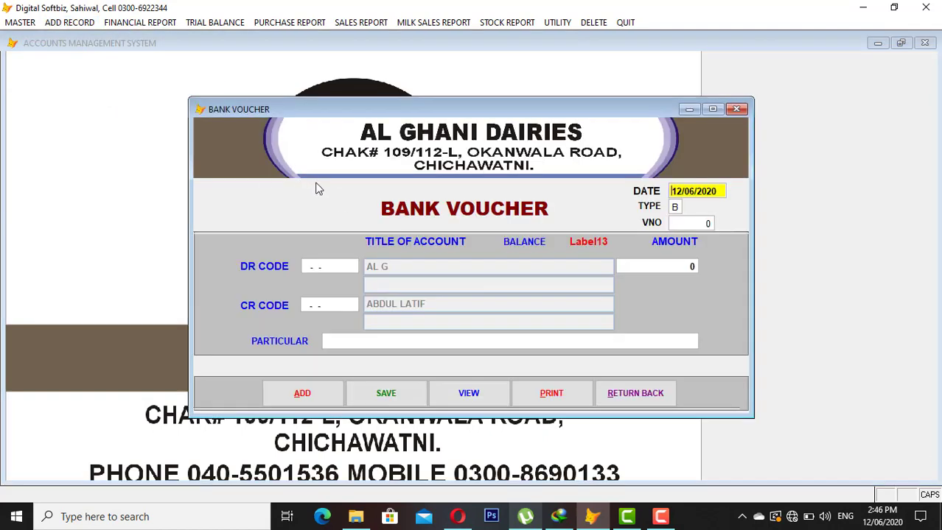
key("Return")
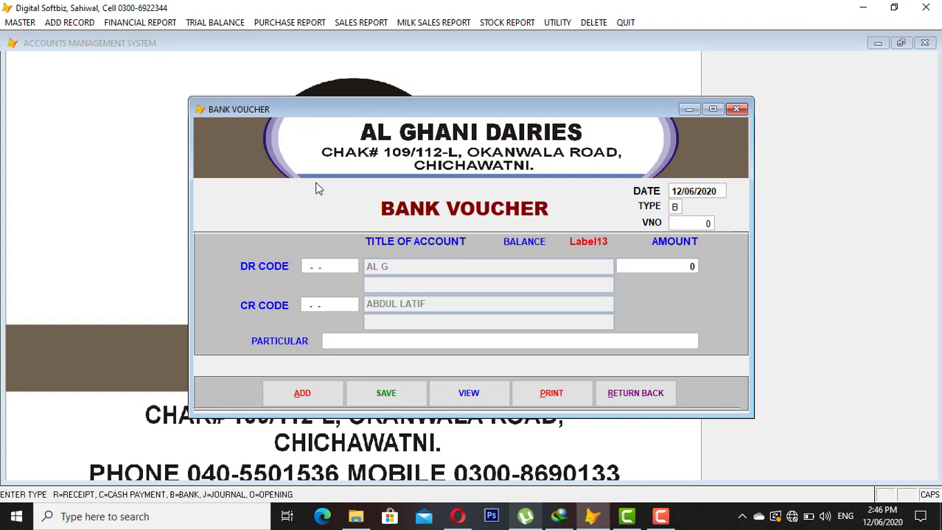
key("Return")
key("Return")
key("Return")
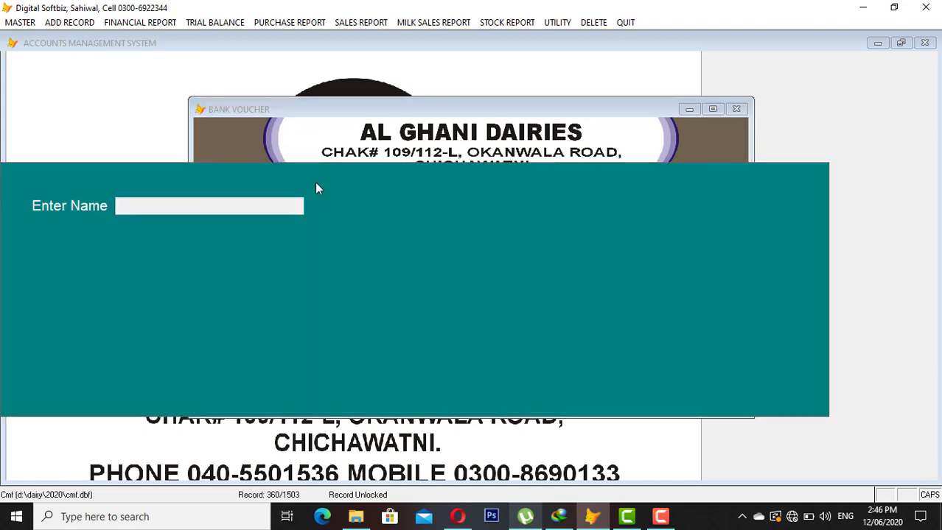
type("AL")
key("Return")
key("Return")
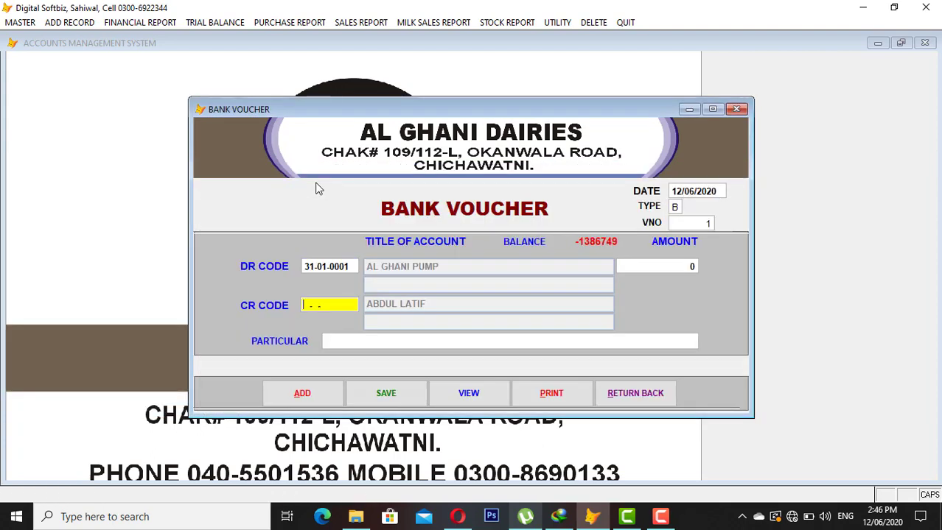
Try to find the bank voucher's credit account by the name BANK
key("Return")
type("A")
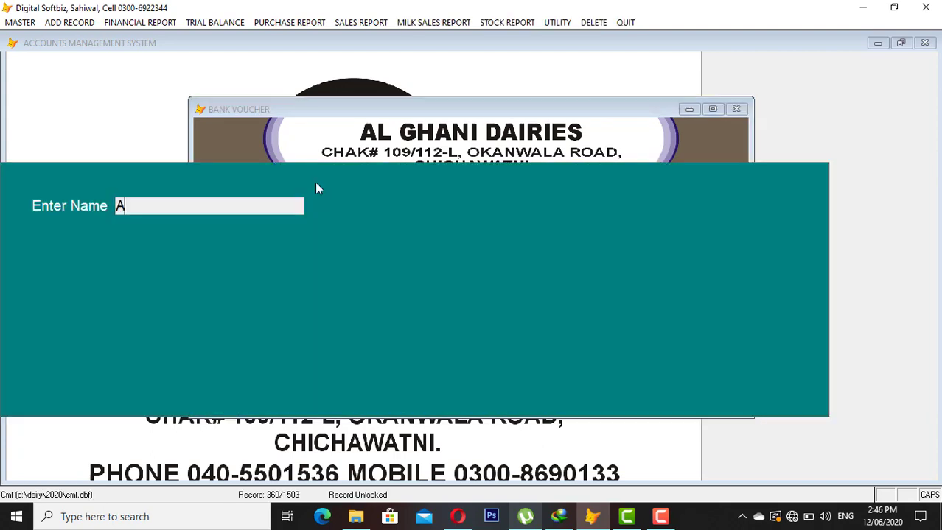
type("N")
key("BackSpace")
key("BackSpace")
type("BANK")
key("Return")
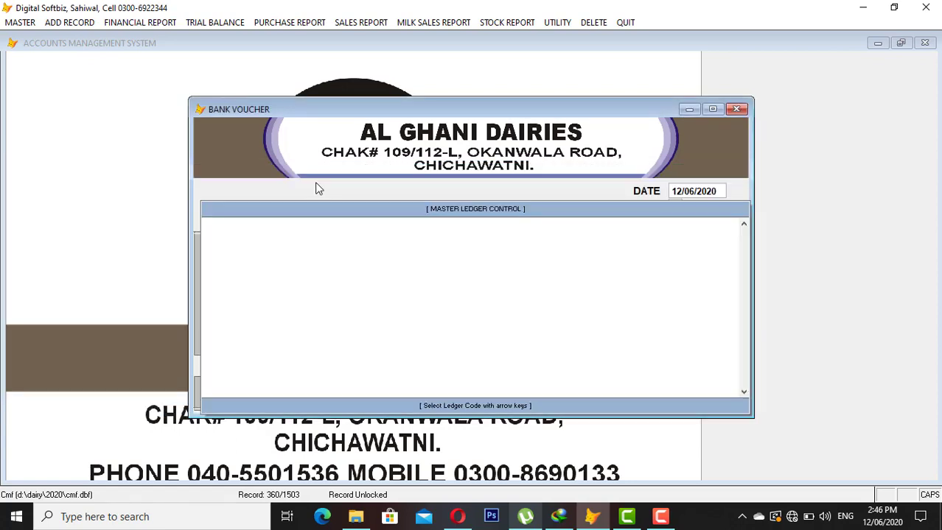
key("Return")
key("Return")
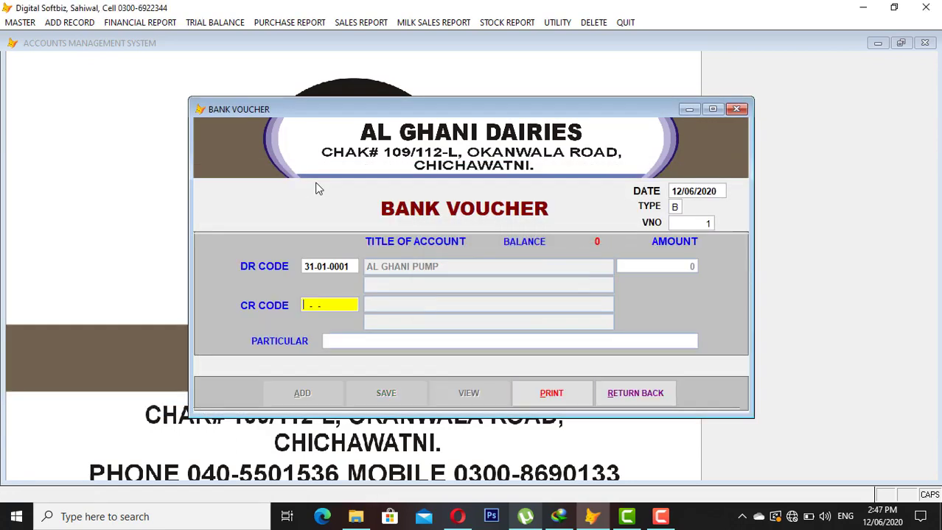
Search the accounts for CASH and select CASHBOOK, code 45-01-0001, as the bank voucher's credit account
key("Return")
key("Return")
key("Return")
type("CASH")
key("Return")
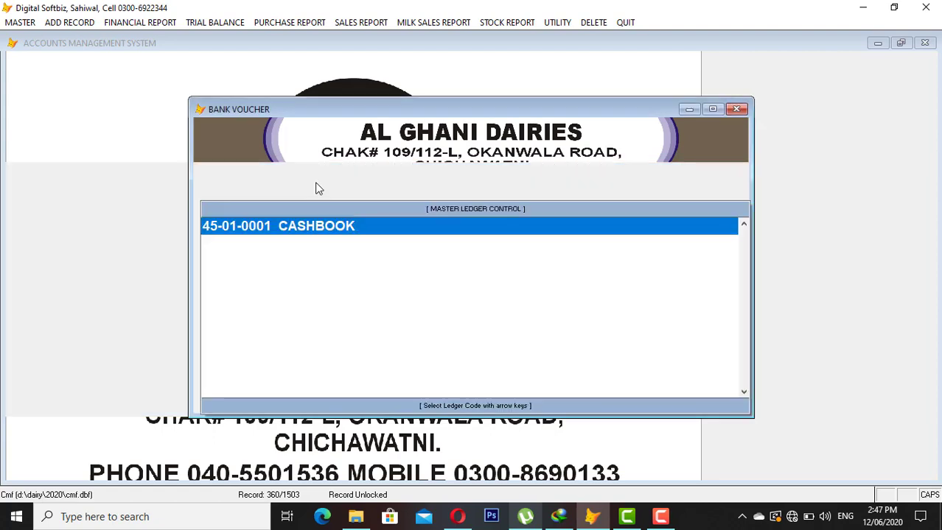
key("Return")
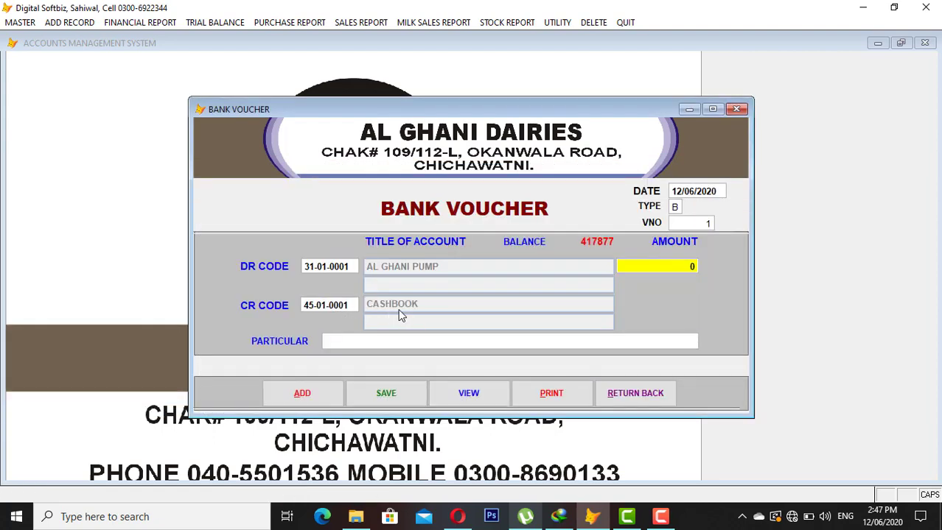
Set the bank voucher's amount to 100,000 and enter CASH as the particular
type("5000.0")
key("BackSpace")
key("BackSpace")
key("BackSpace")
key("BackSpace")
key("BackSpace")
type("100000")
key("Return")
type("CASH")
key("Return")
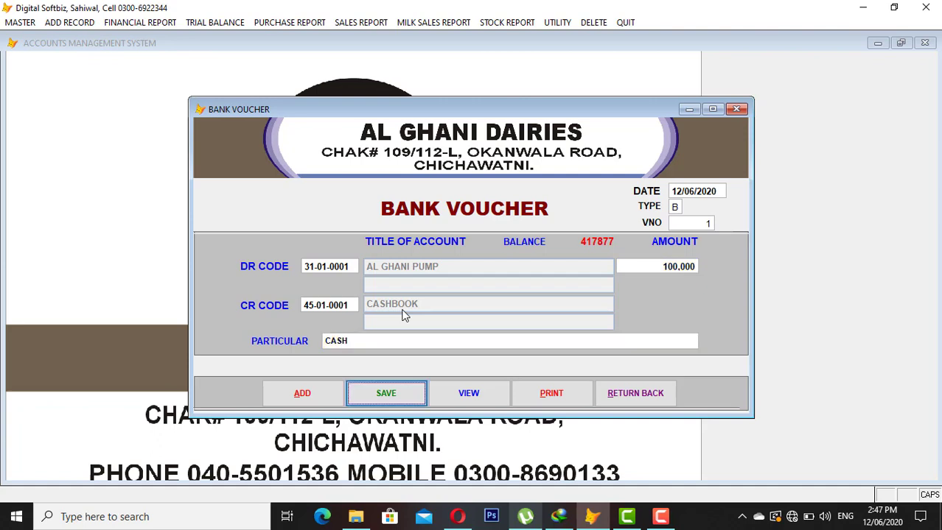
Save the bank voucher and return to the main screen
key("Return")
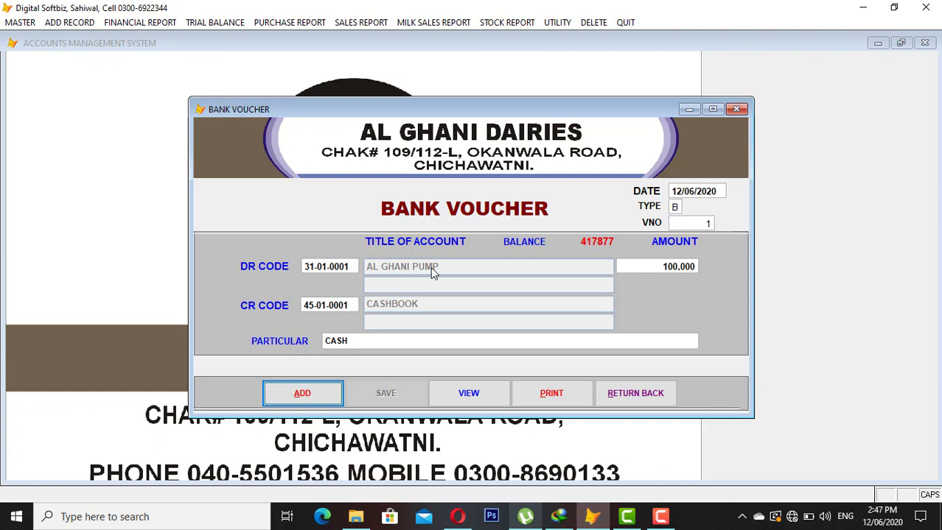
left_click(630, 391)
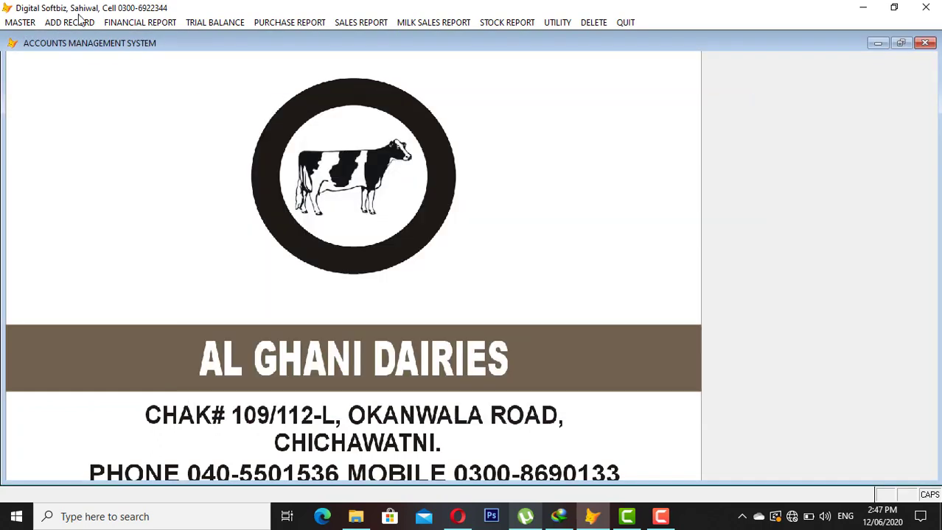
Open the History financial report and search its ledger accounts for 18
left_click(83, 25)
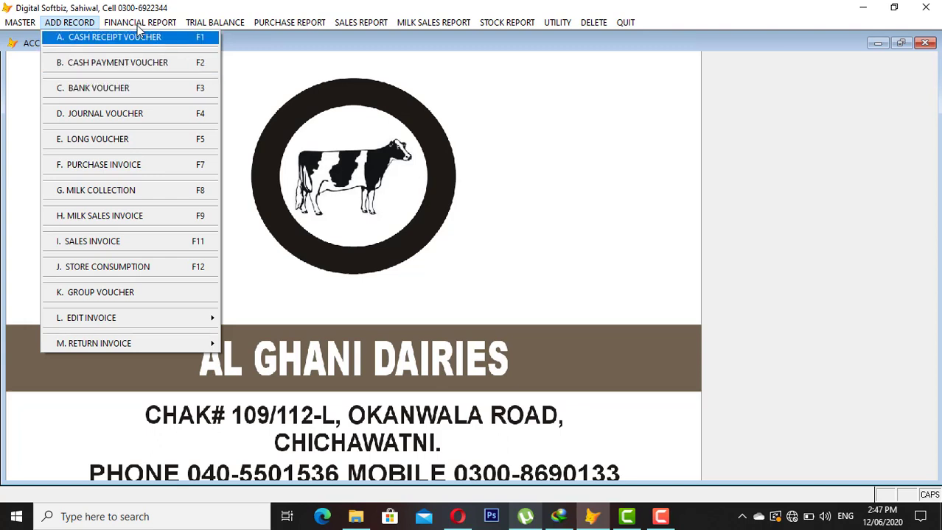
mouse_move(140, 24)
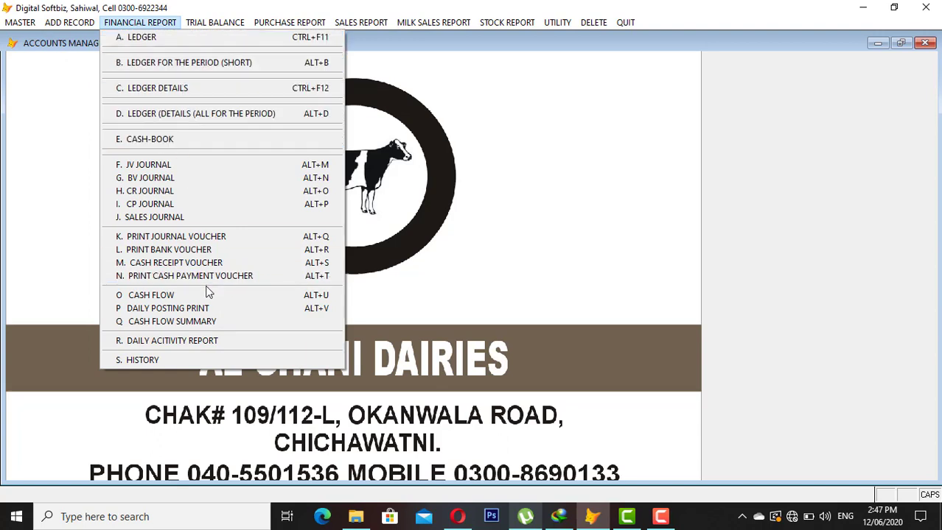
left_click(176, 362)
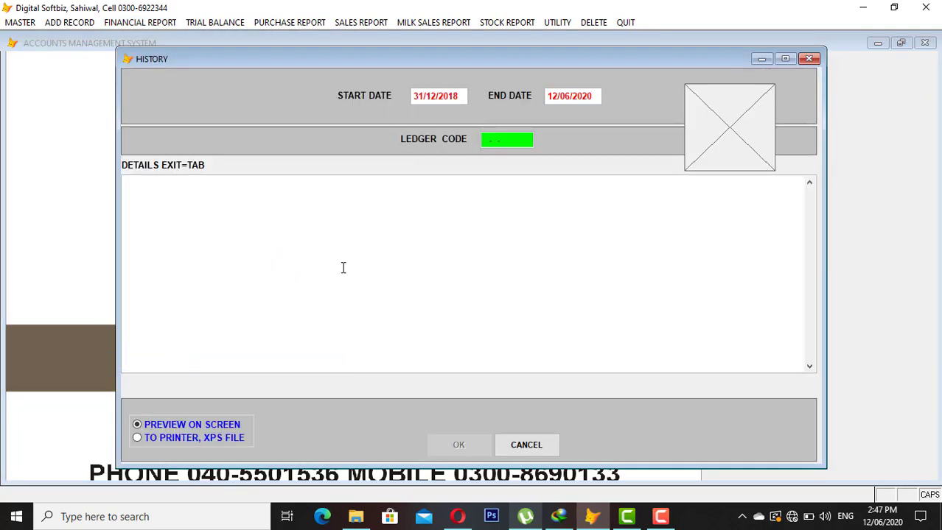
key("Return")
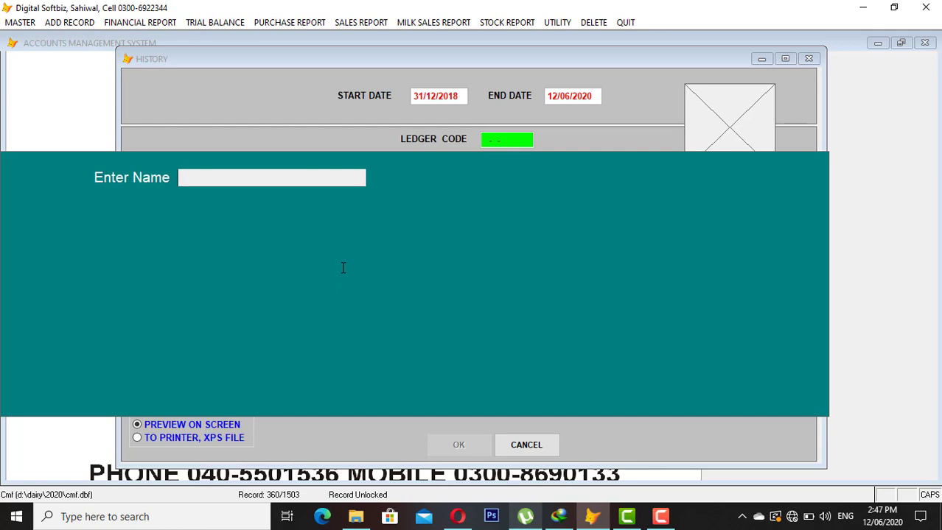
type("18")
key("Return")
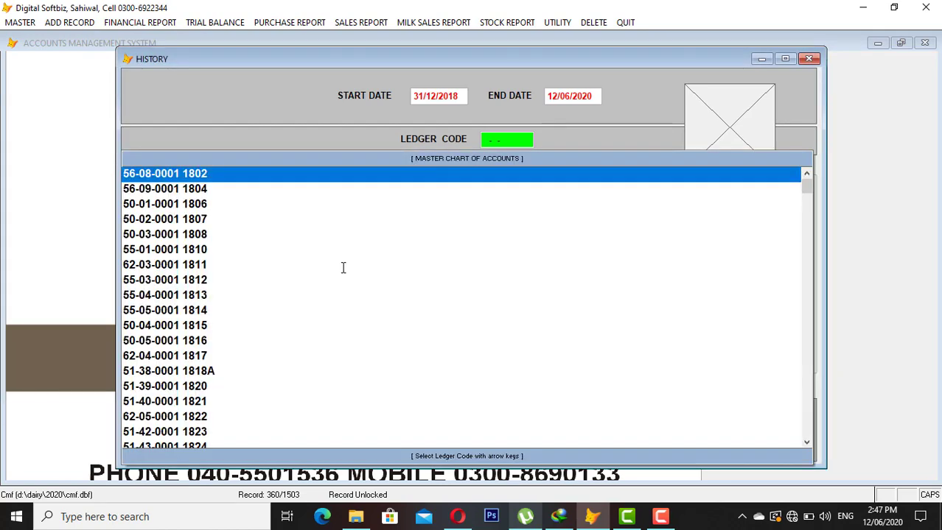
Select account 1808, code 50-03-0001, as the History report's ledger code
key("Down")
key("Down")
key("Down")
key("Down")
key("Down")
key("Down")
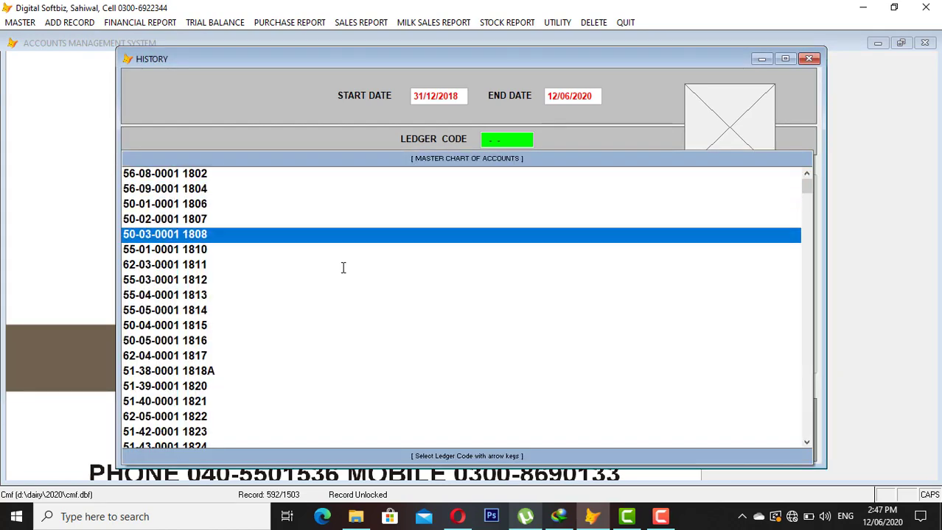
key("Down")
key("Down")
key("Down")
key("Down")
key("Up")
key("Up")
key("Up")
key("Up")
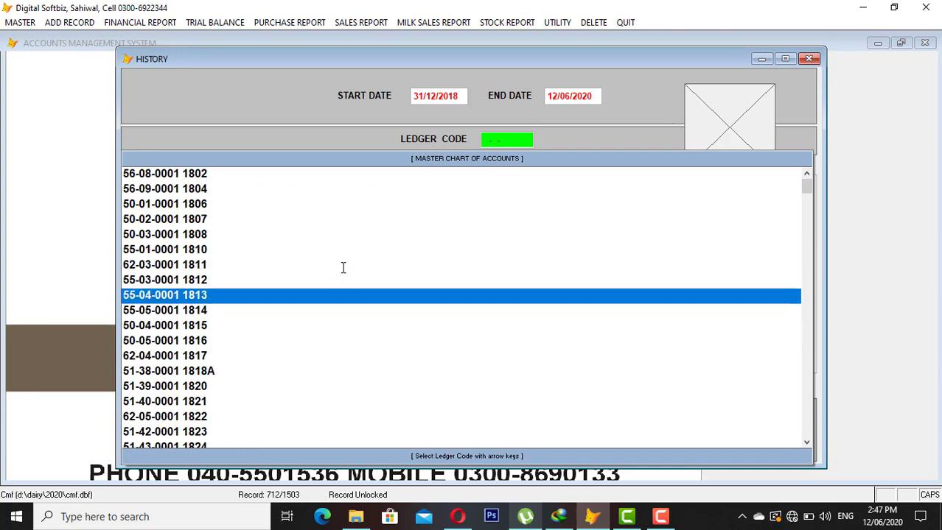
key("Up")
key("Up")
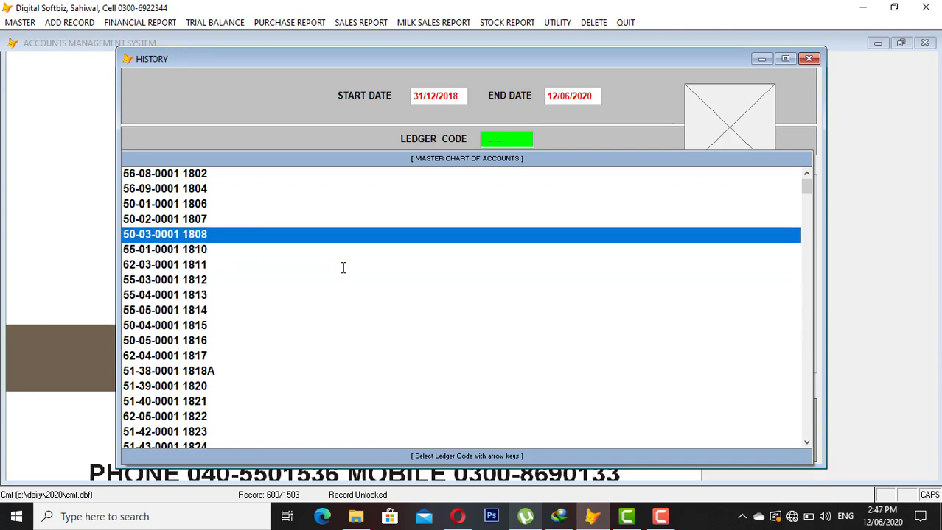
key("Return")
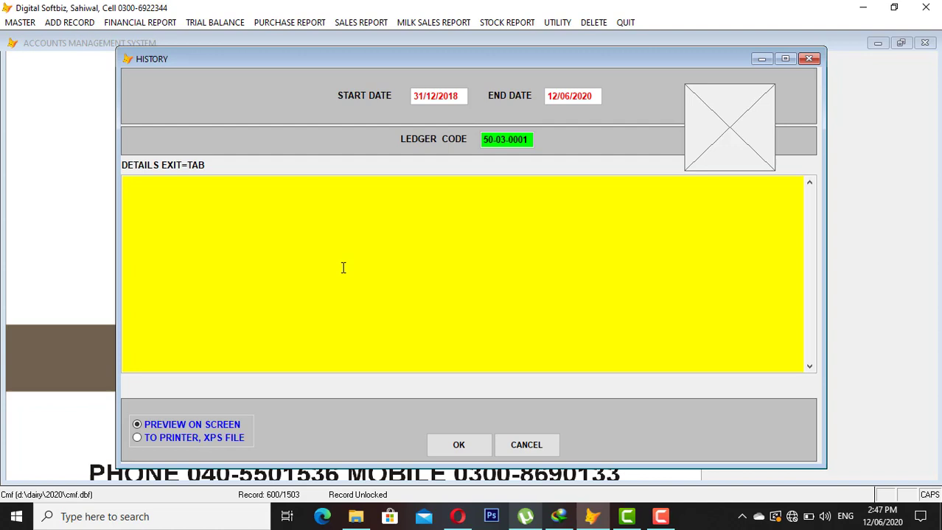
Enter SDAD as the History report's details and preview the report on screen in a maximized window
type("SDAD")
key("Tab")
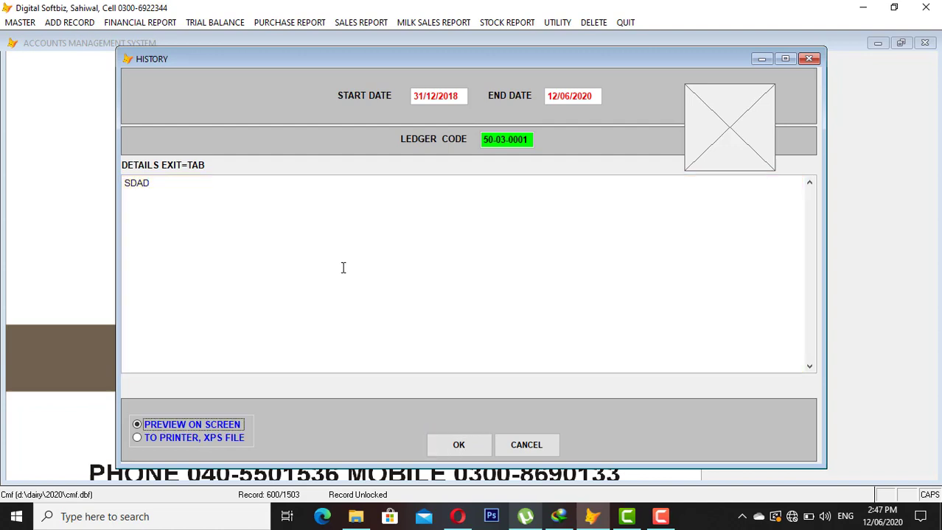
left_click(483, 445)
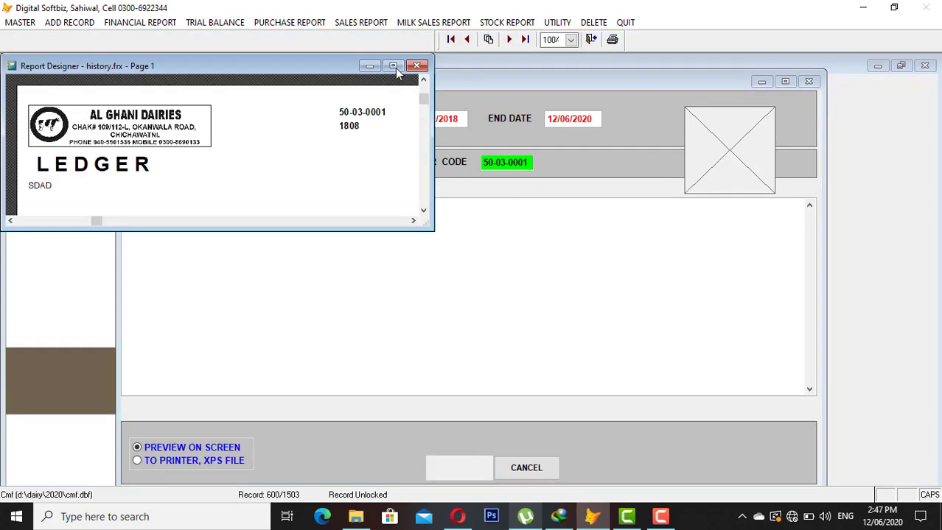
left_click(393, 66)
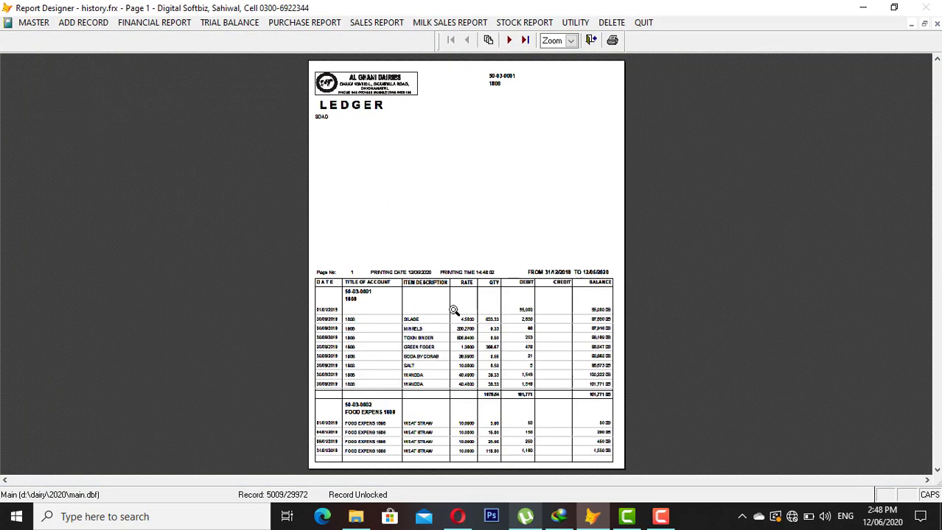
Examine the debit and balance entries for account 1808 across the History report's pages, up to the last page, and close the preview
left_click(454, 310)
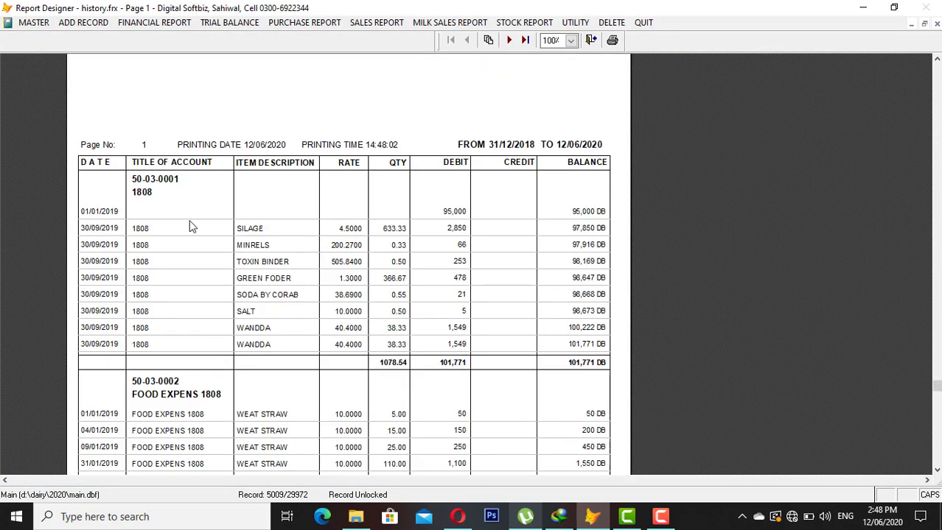
left_click(188, 427)
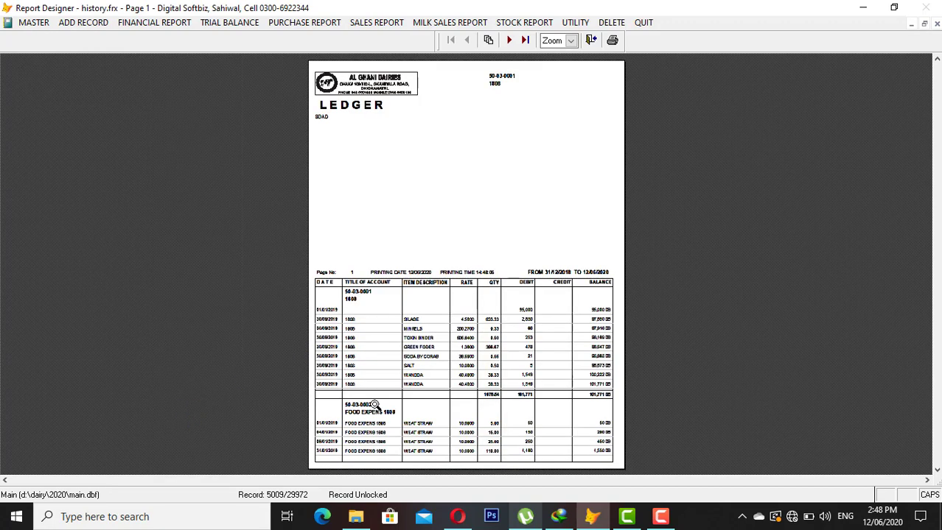
left_click(374, 405)
left_click(508, 40)
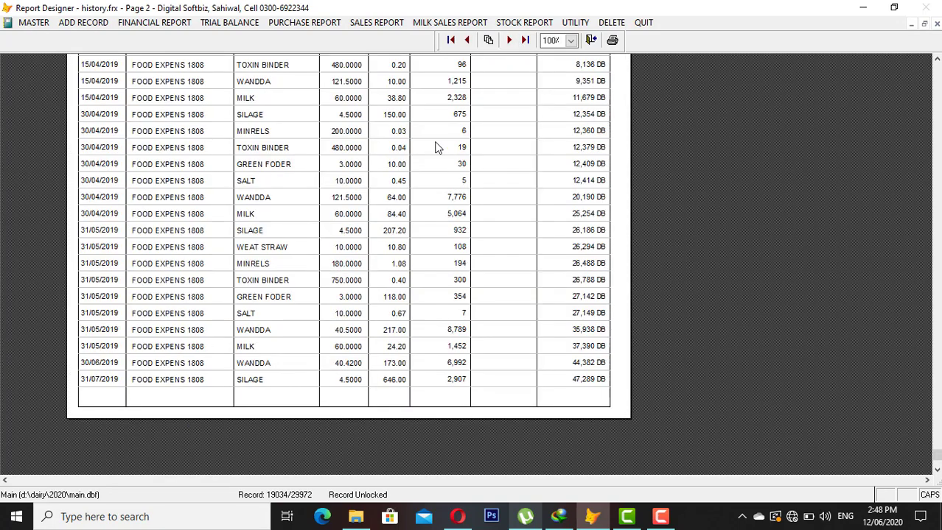
left_click(437, 147)
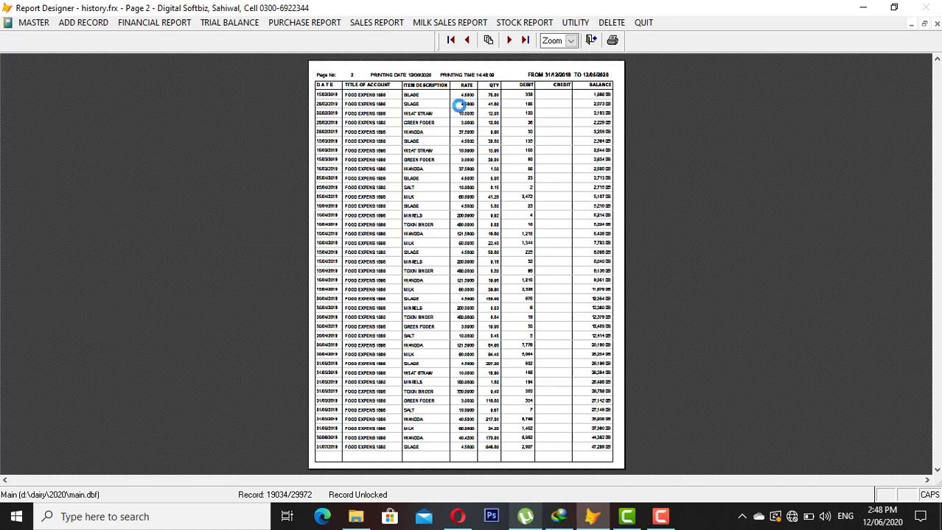
left_click(460, 105)
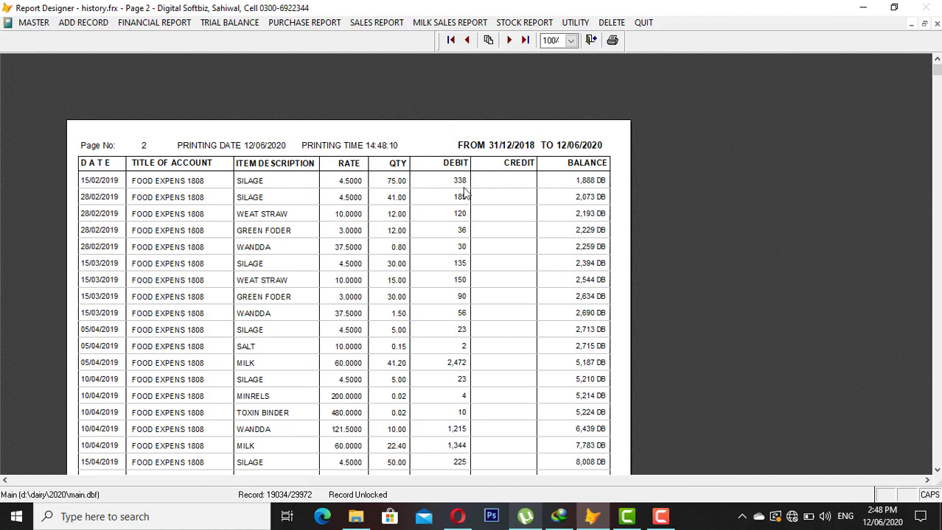
left_click(509, 40)
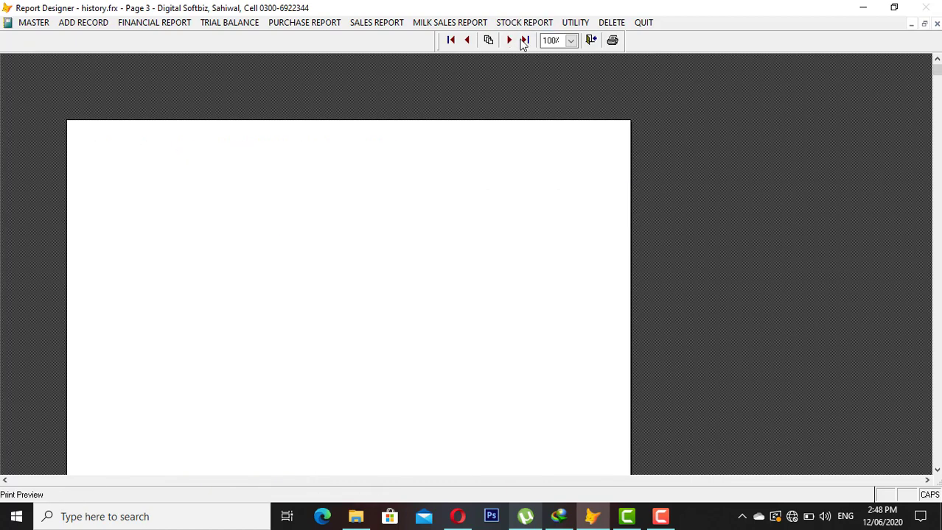
left_click(524, 42)
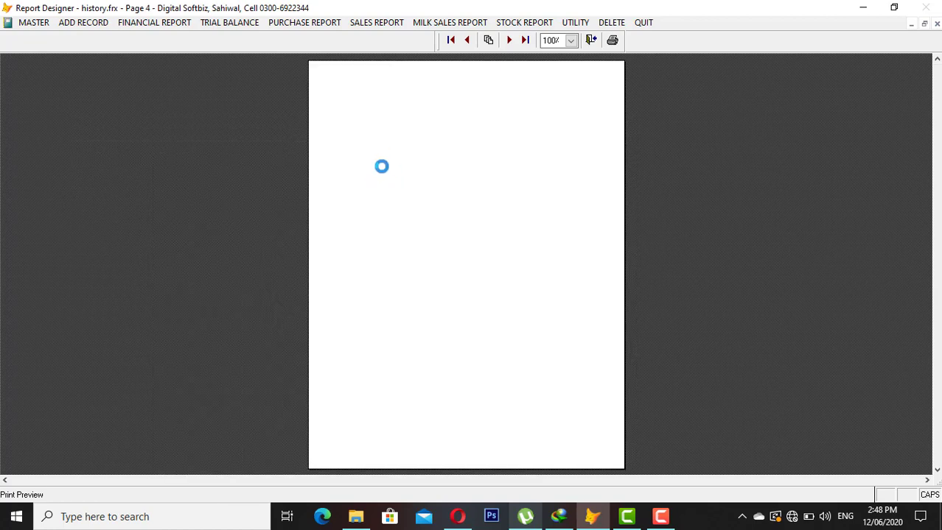
left_click(590, 40)
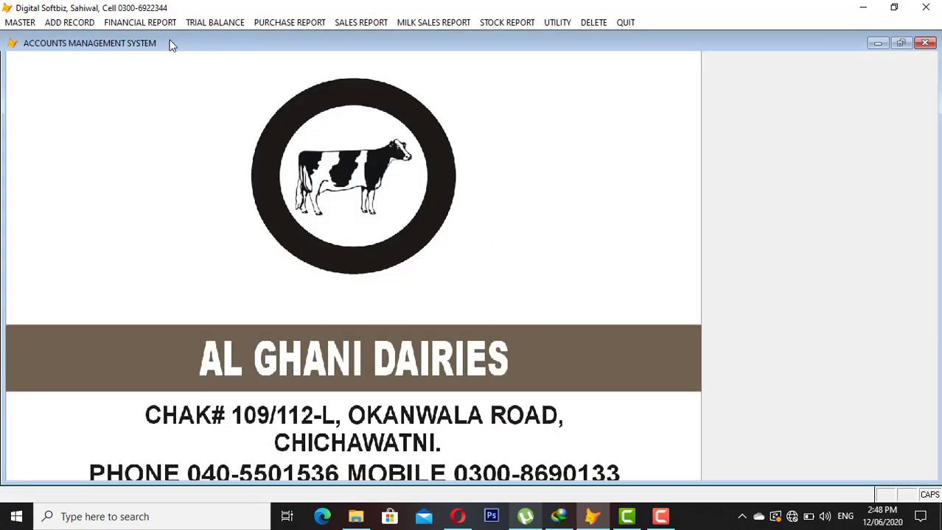
Preview the balance sheet for 31/12/2018 to 12/06/2020, examine its liabilities and assets columns, and close it
left_click(163, 24)
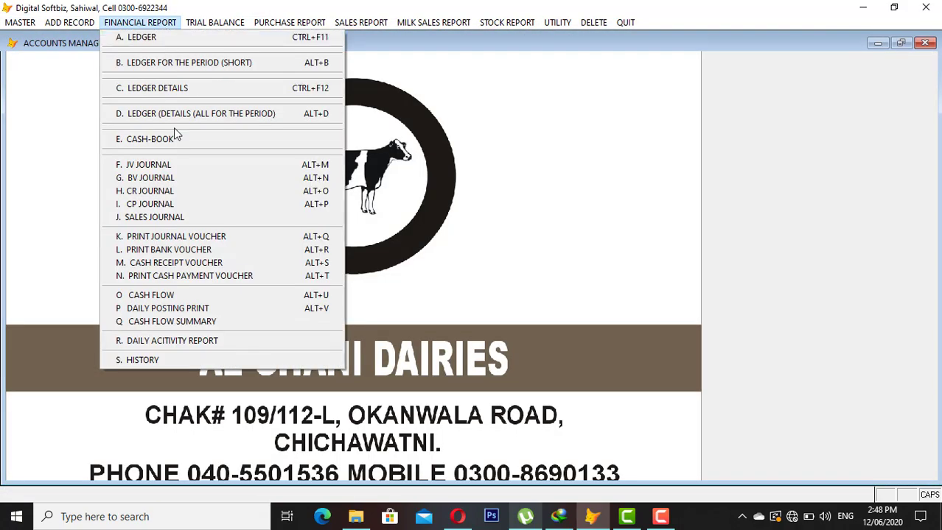
mouse_move(225, 25)
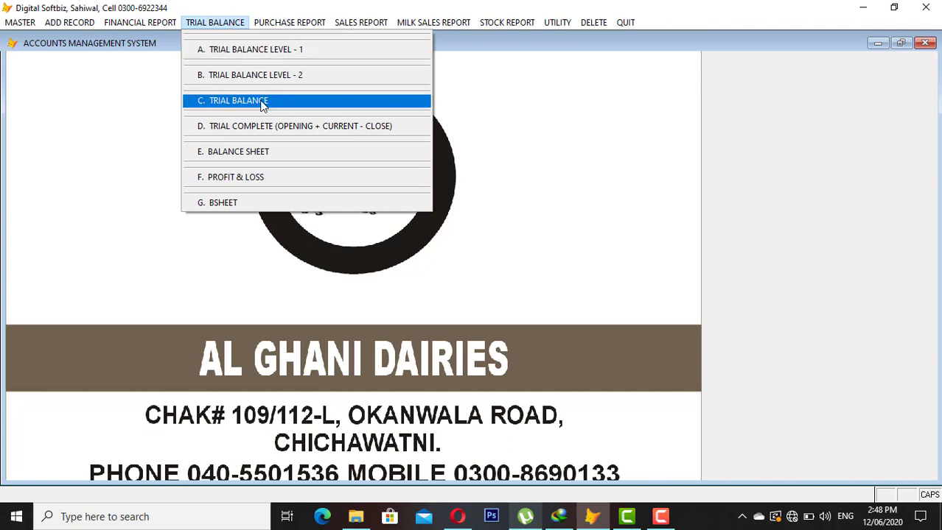
left_click(258, 157)
key("Return")
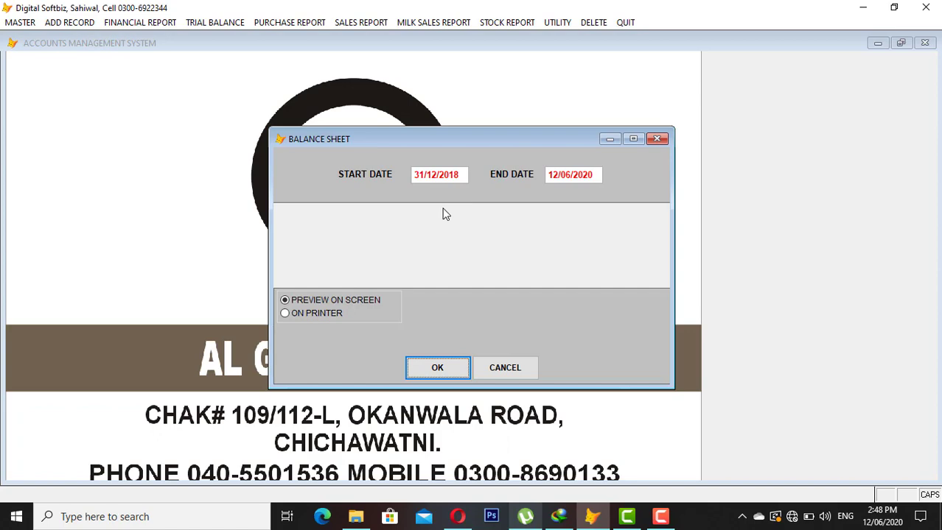
key("Return")
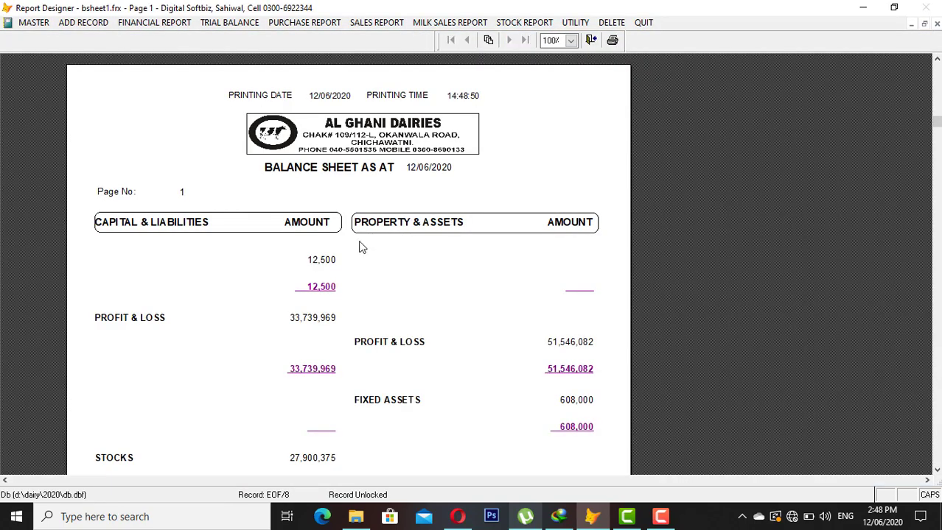
left_click(361, 247)
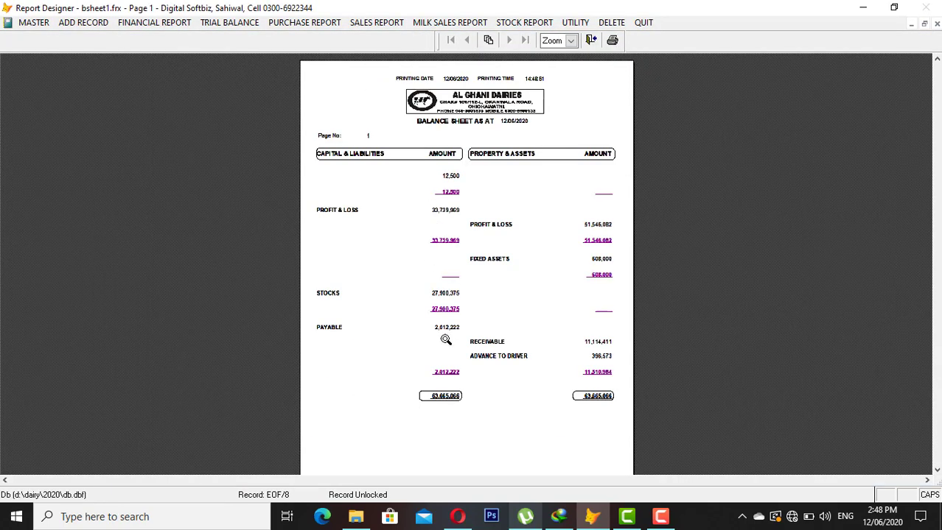
left_click(441, 335)
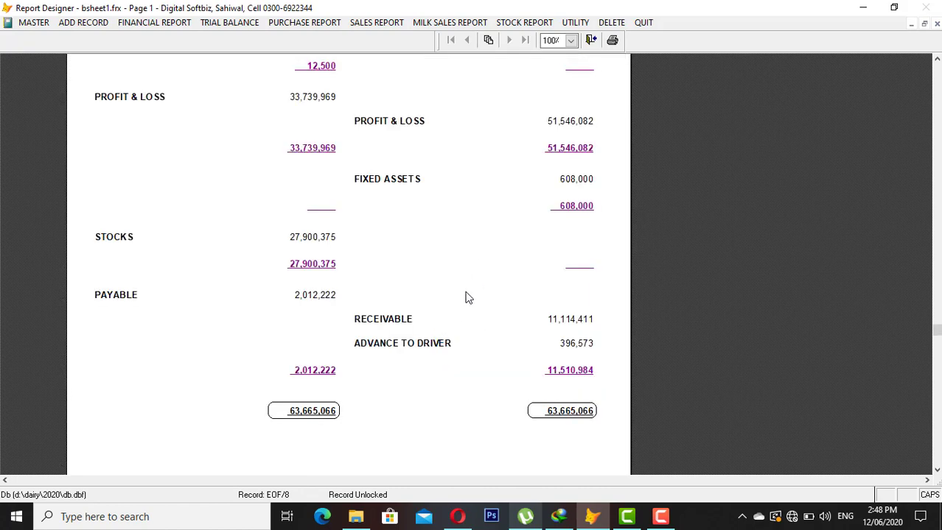
left_click(411, 234)
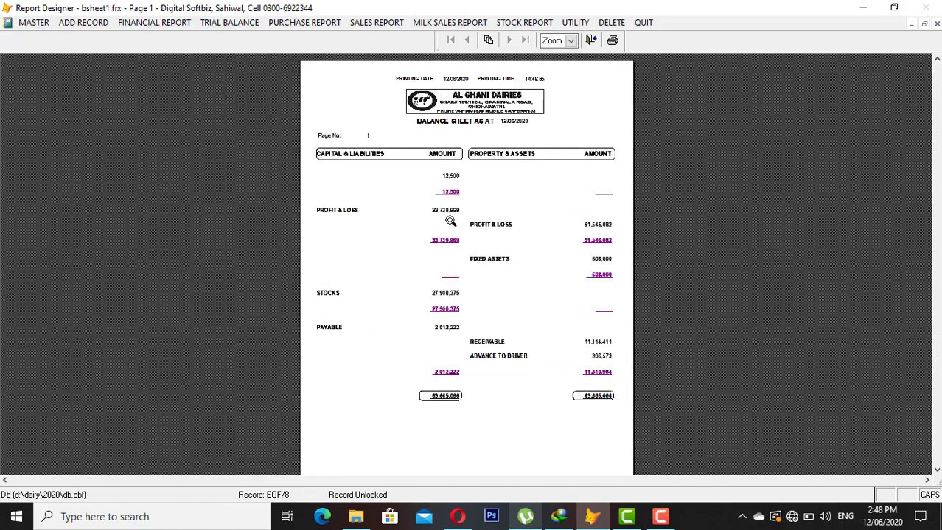
key("Escape")
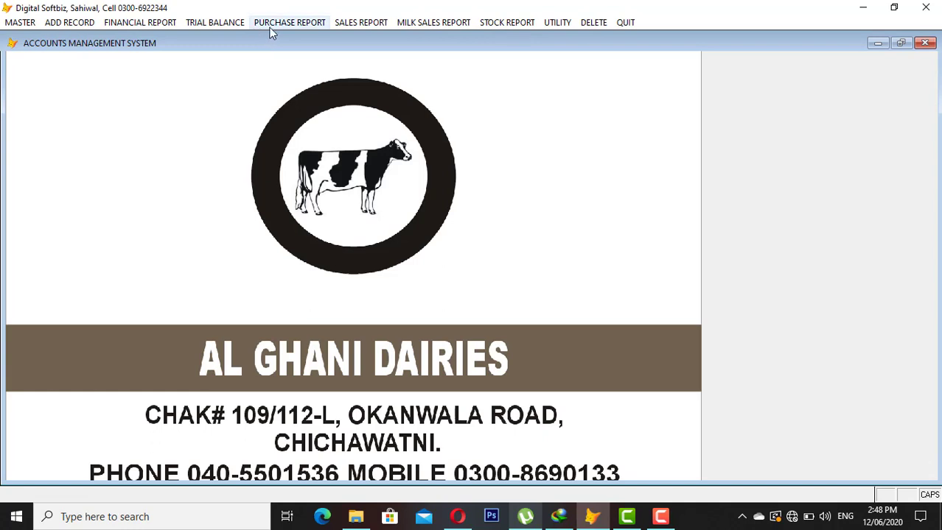
Preview the daily purchase report for 31/12/2018 to 12/06/2020 and go to its second page
left_click(238, 22)
mouse_move(274, 20)
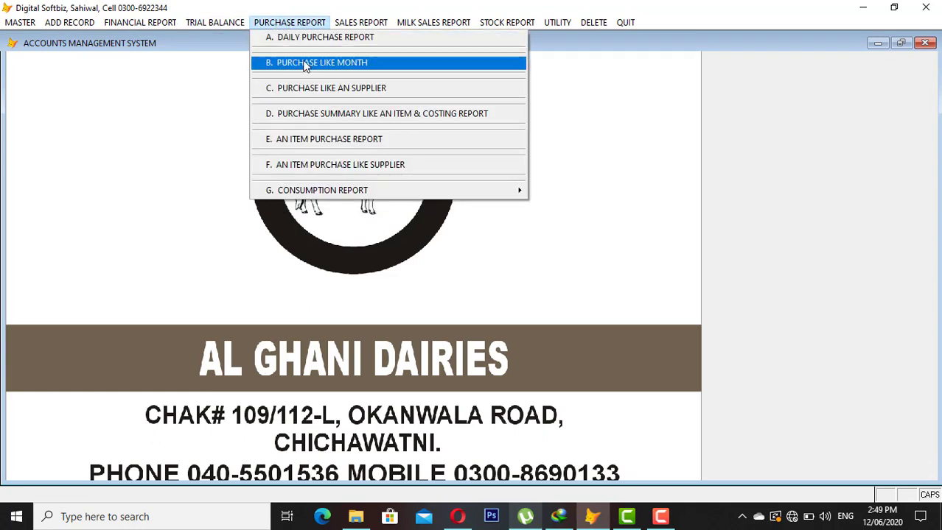
left_click(320, 34)
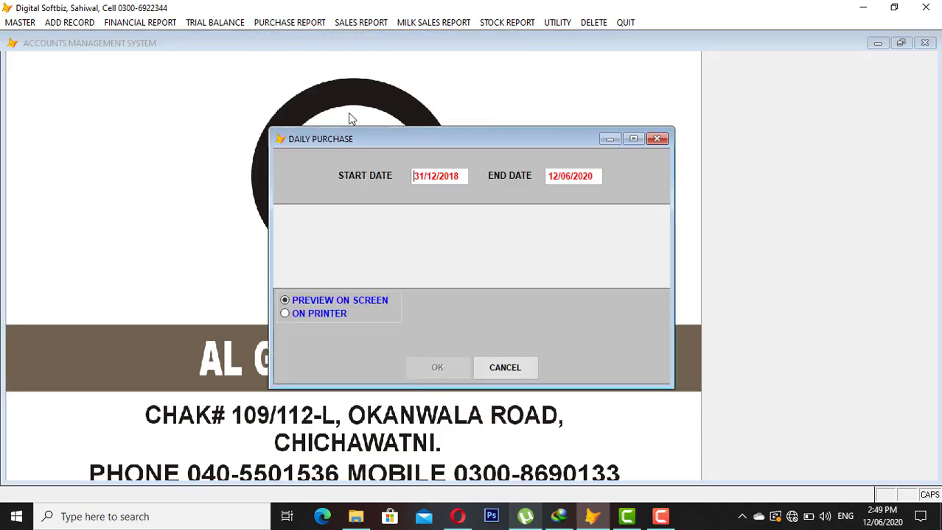
key("Return")
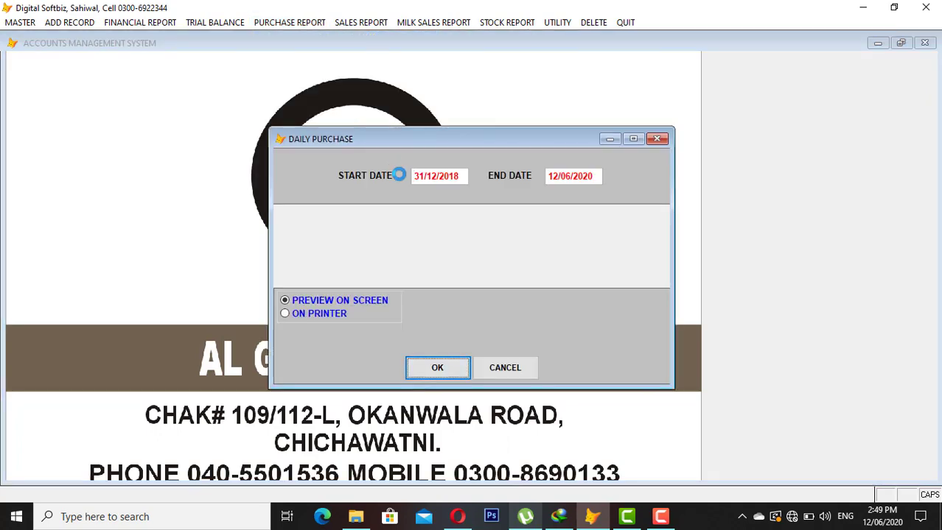
key("Return")
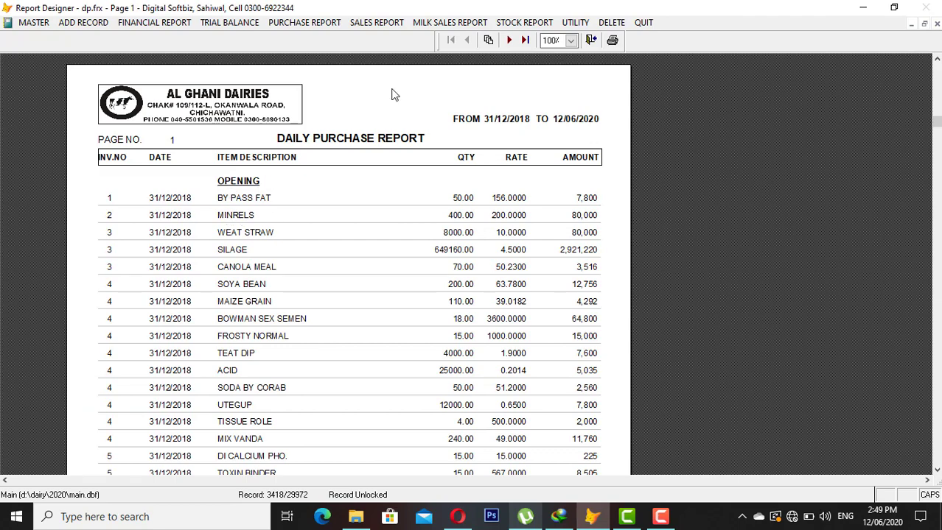
left_click(509, 40)
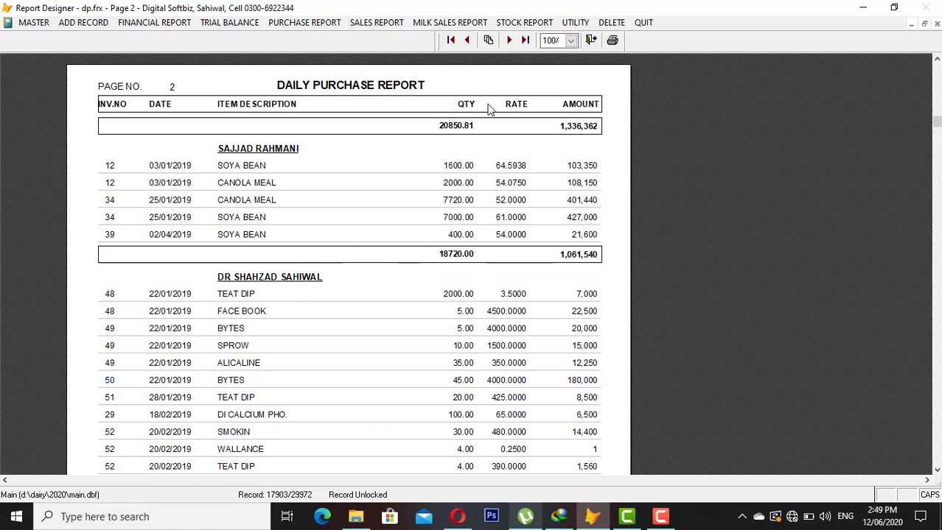
Close the daily purchase report and preview the daily store consumption report for 31/12/2018 to 12/06/2020, ledgers 11-01-0001 to 63-07-0008
key("Escape")
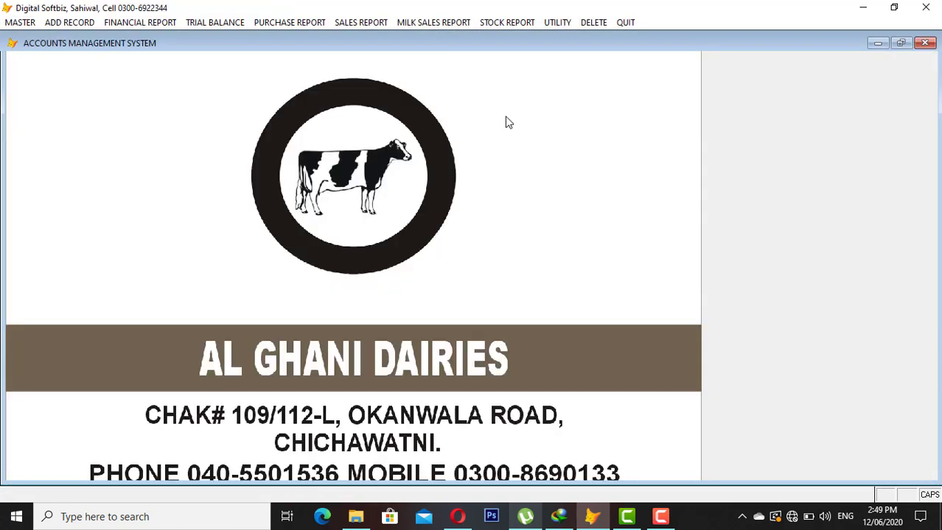
left_click(372, 27)
mouse_move(286, 26)
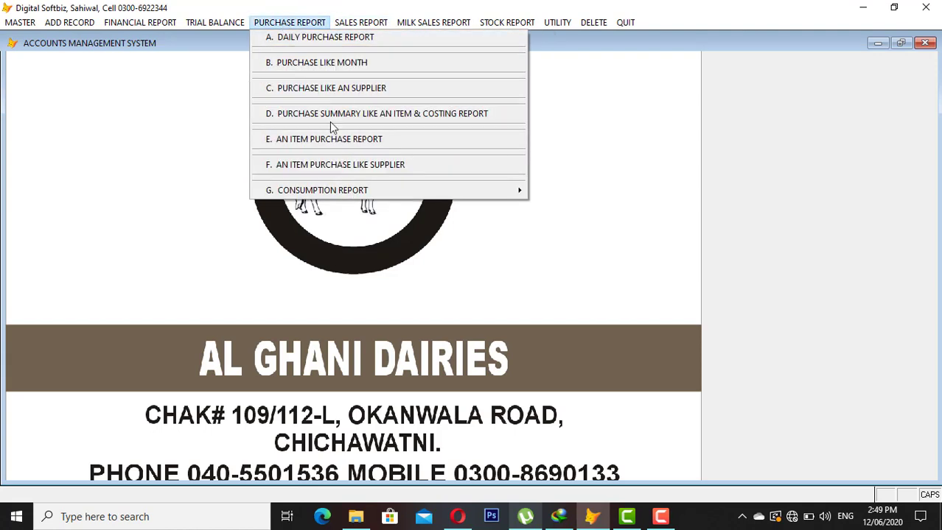
mouse_move(349, 194)
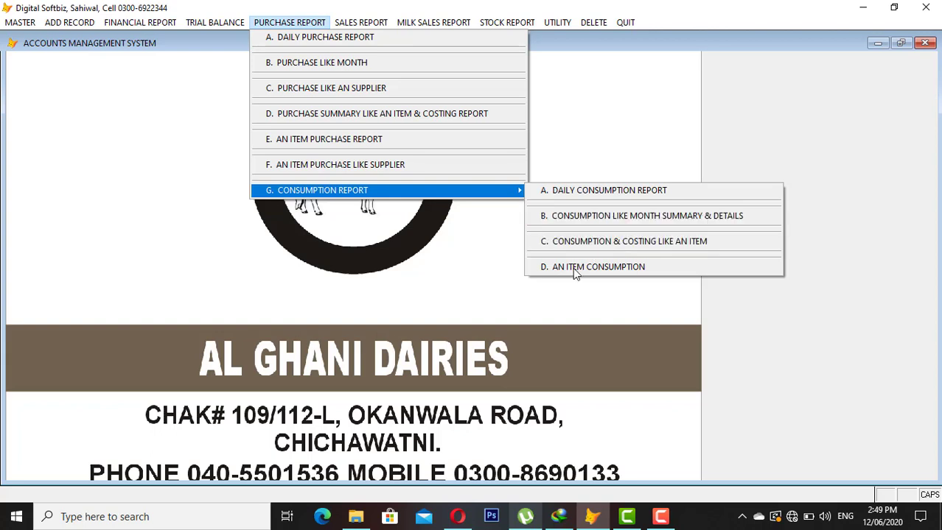
left_click(602, 193)
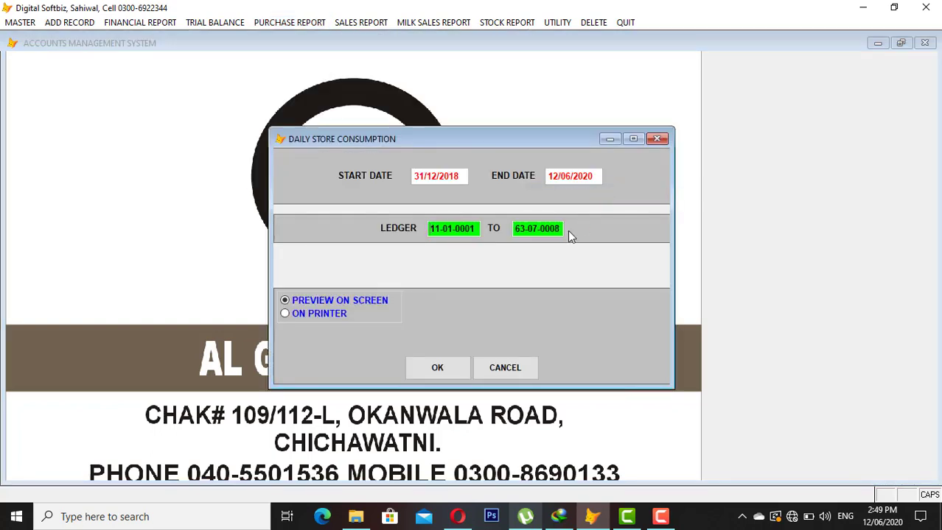
key("Return")
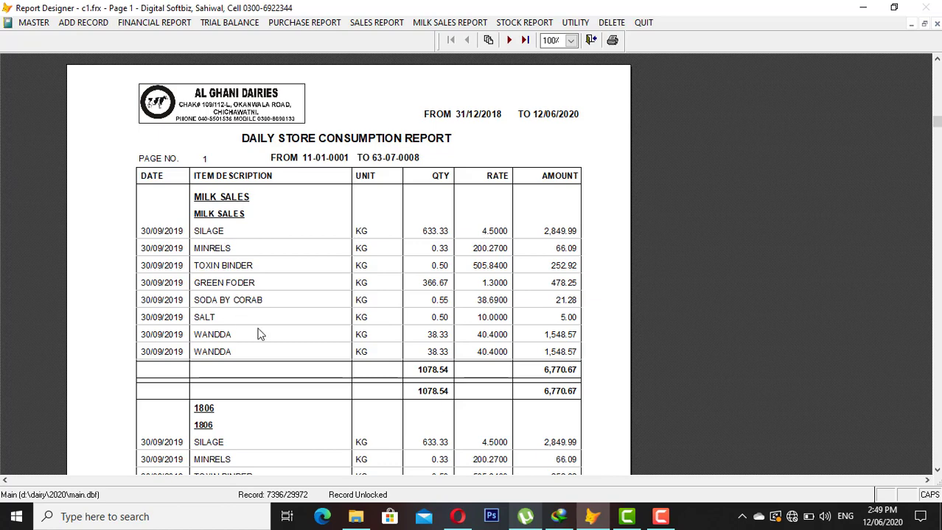
Examine the feed items consumed per account on the consumption report's first page, and close the preview and its report dialog
left_click(399, 347)
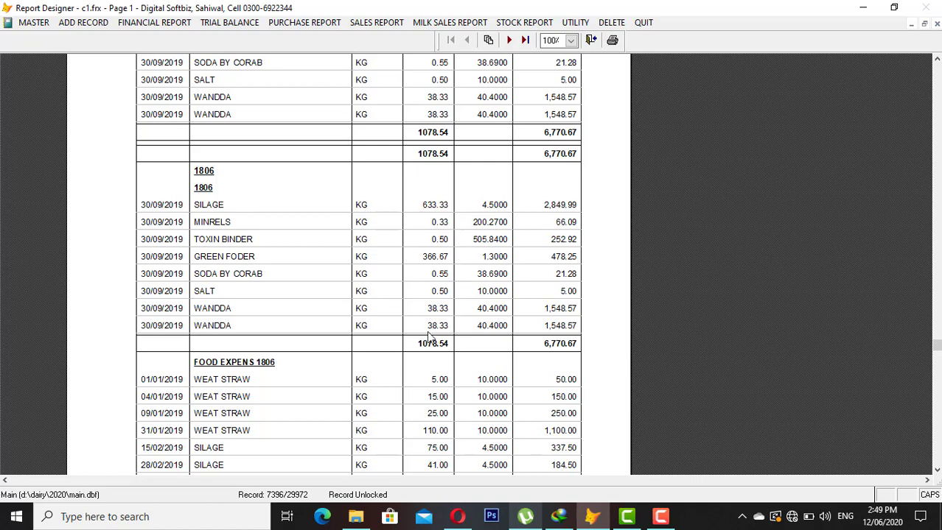
left_click(346, 375)
left_click(410, 411)
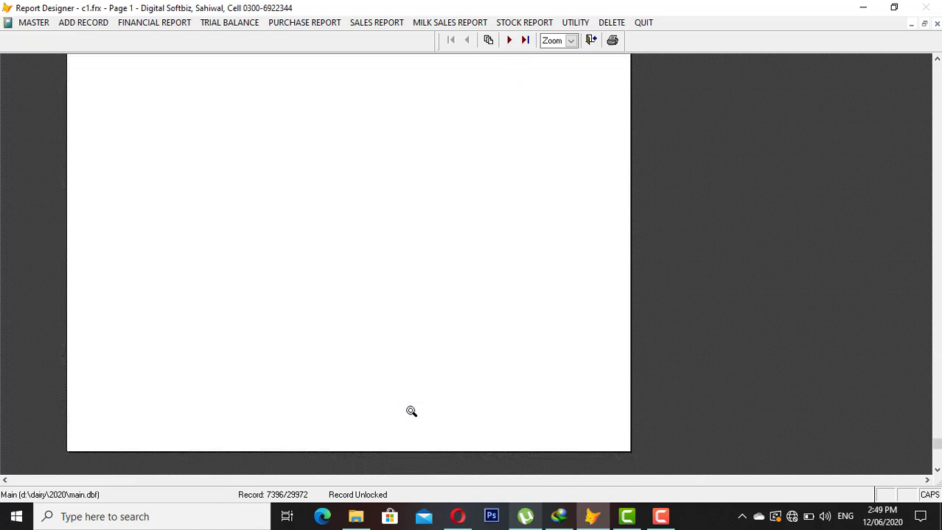
key("Escape")
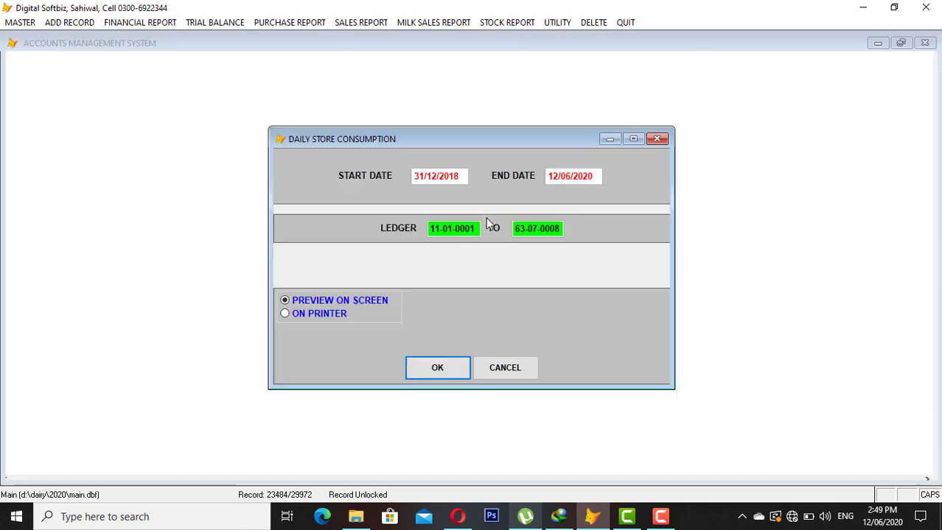
key("Escape")
Preview the daily milk sales report on screen for 31/12/2018 to 12/06/2020
left_click(305, 24)
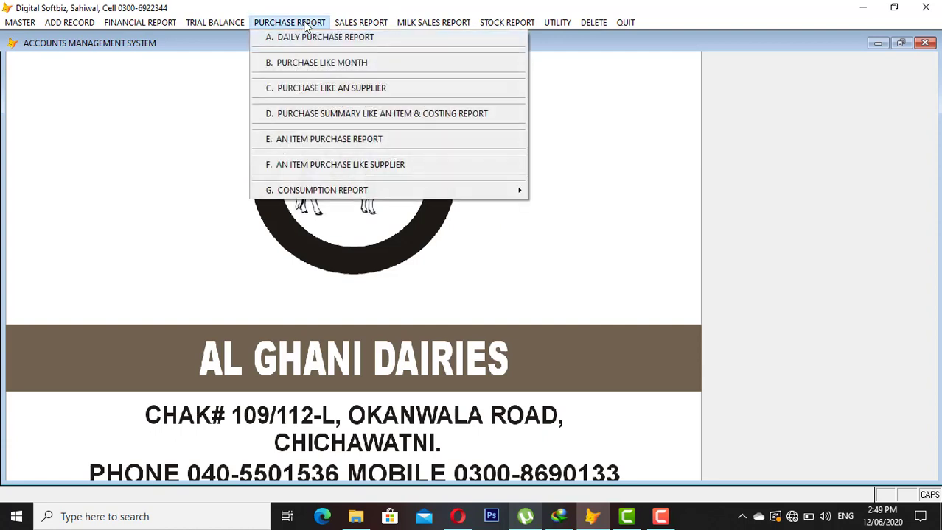
mouse_move(349, 27)
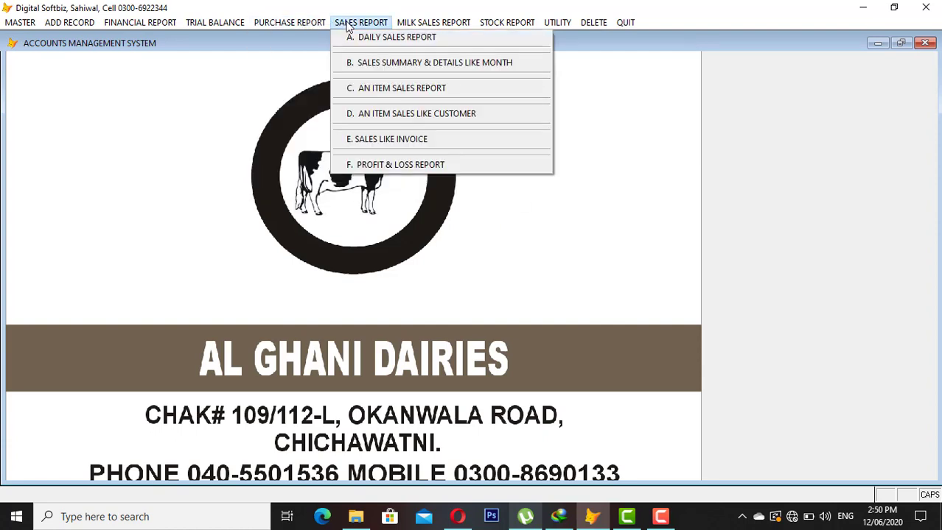
mouse_move(410, 27)
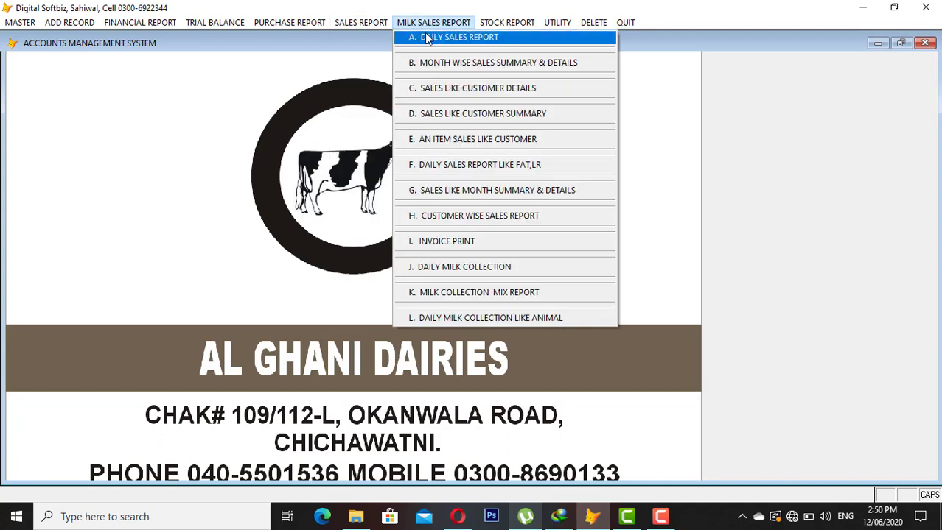
left_click(465, 38)
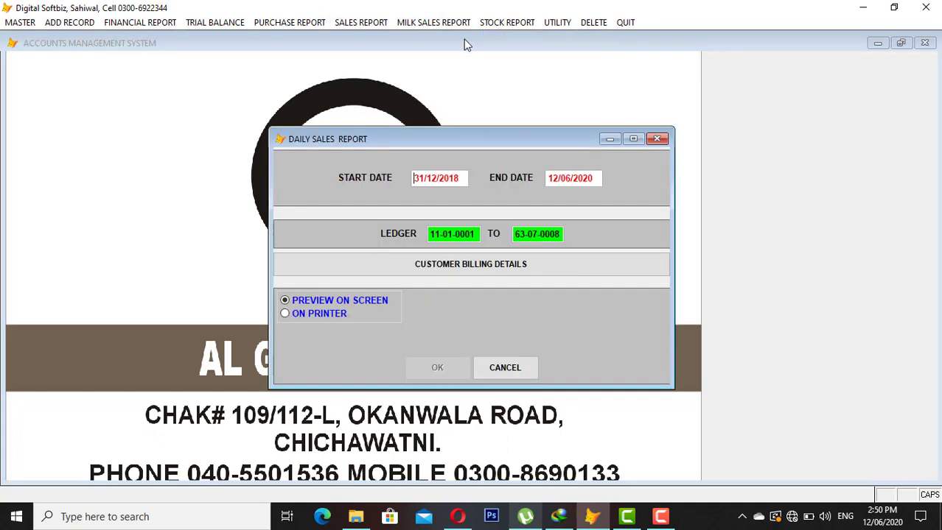
key("Return")
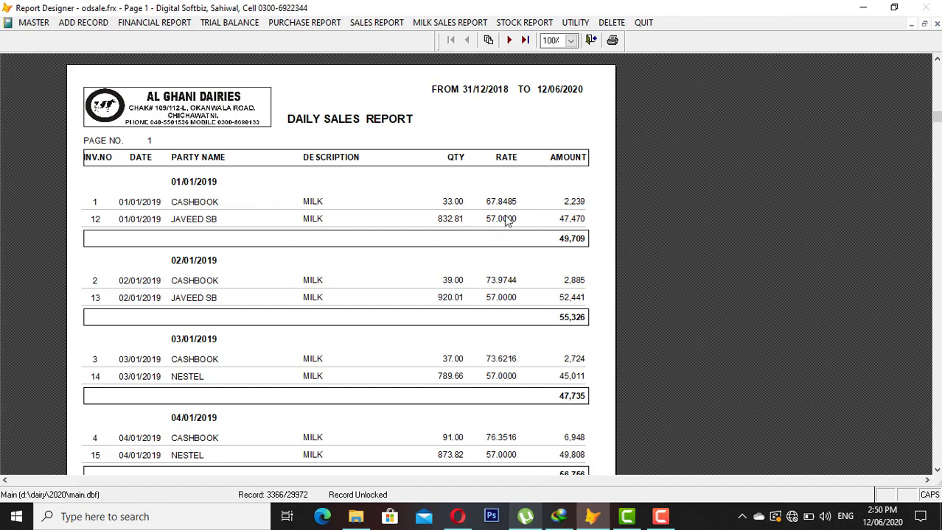
Page through the daily sales report to its last page, examine the closing total, and close the preview
left_click(509, 40)
left_click(509, 40)
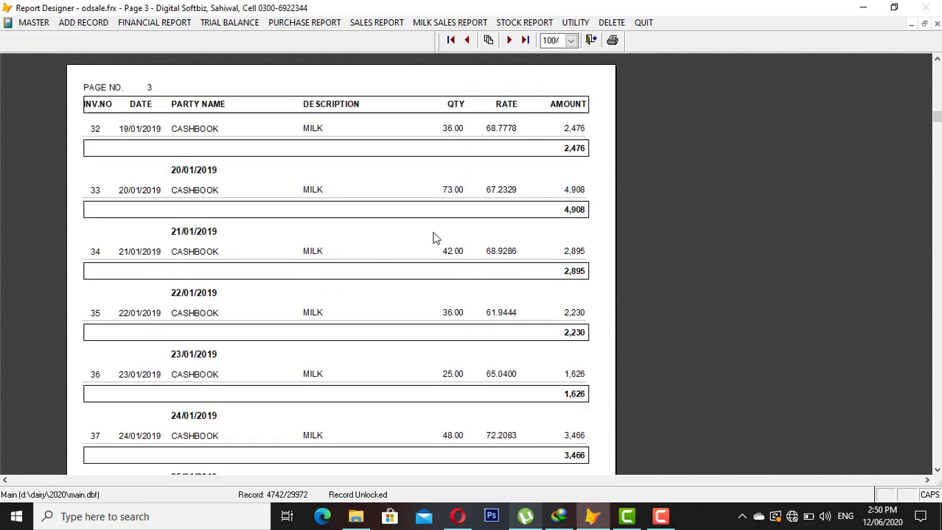
left_click(511, 41)
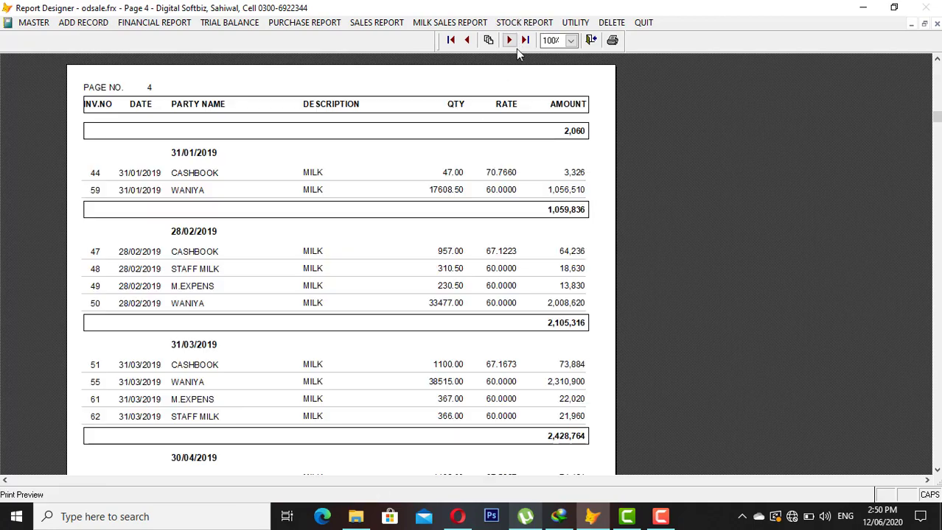
left_click(516, 45)
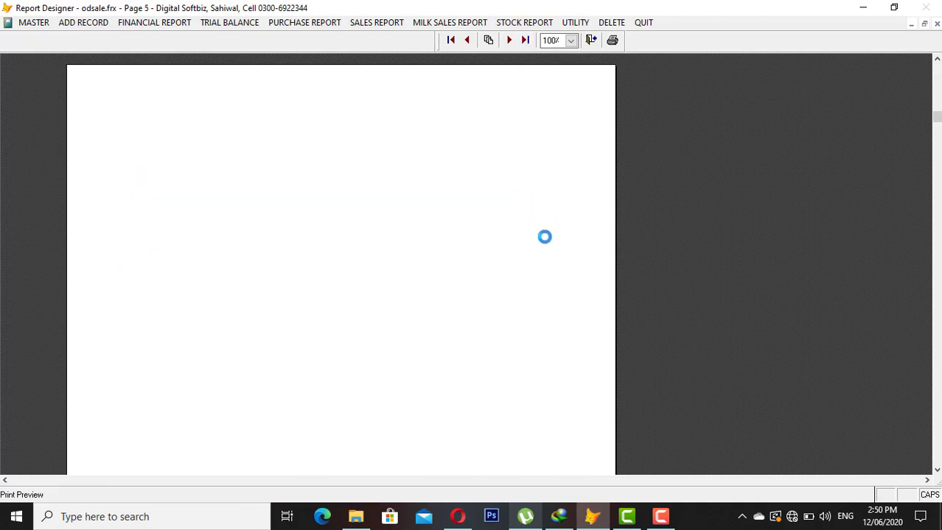
scroll(554, 273, "down", 4)
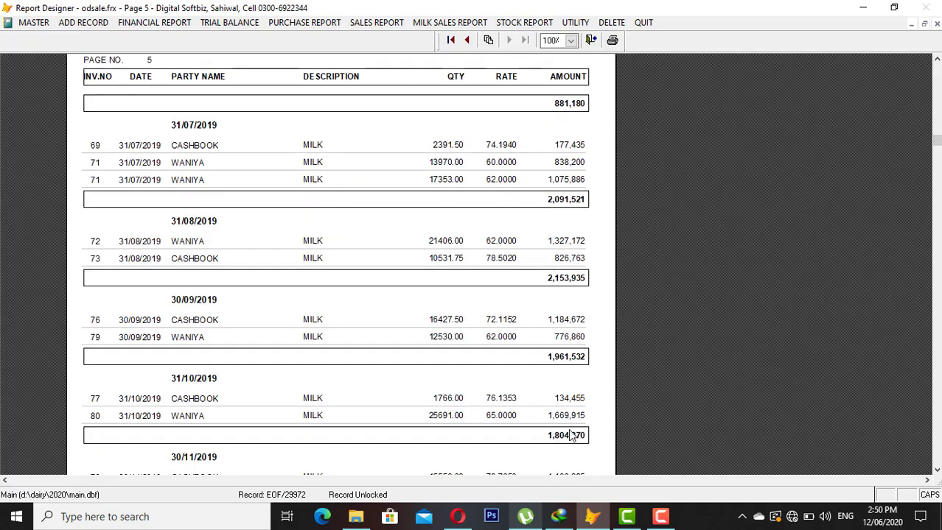
left_click(577, 394)
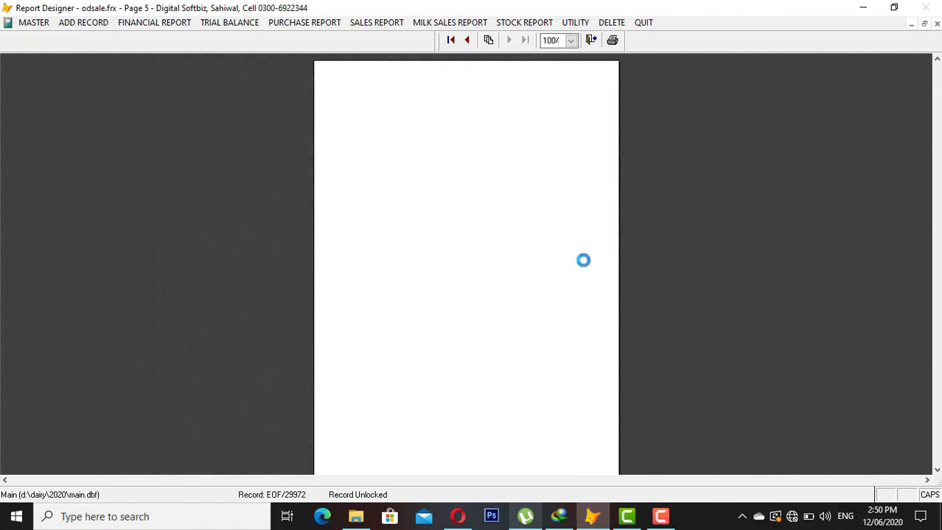
left_click(584, 385)
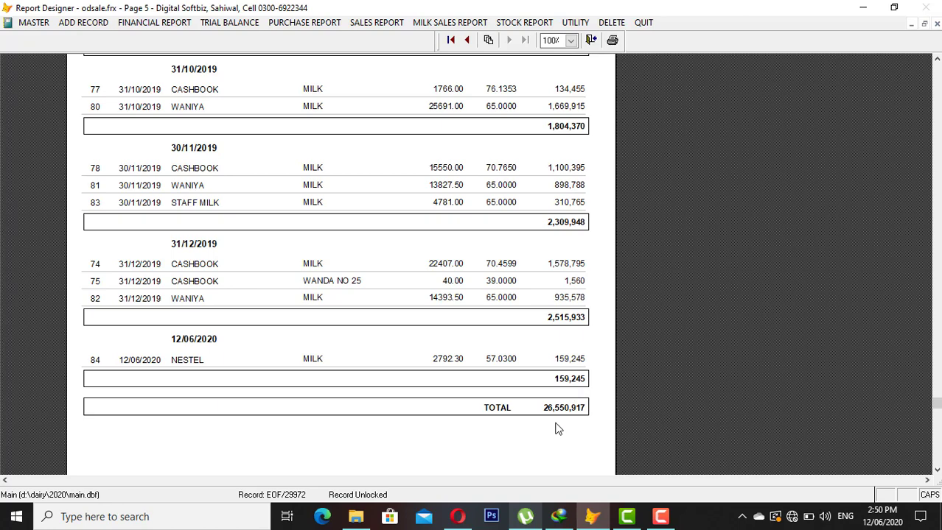
key("Escape")
Preview the daily milk collection report for 31/12/2018 to 12/06/2020 in a maximized window, examine the litres per animal, and close it
left_click(442, 23)
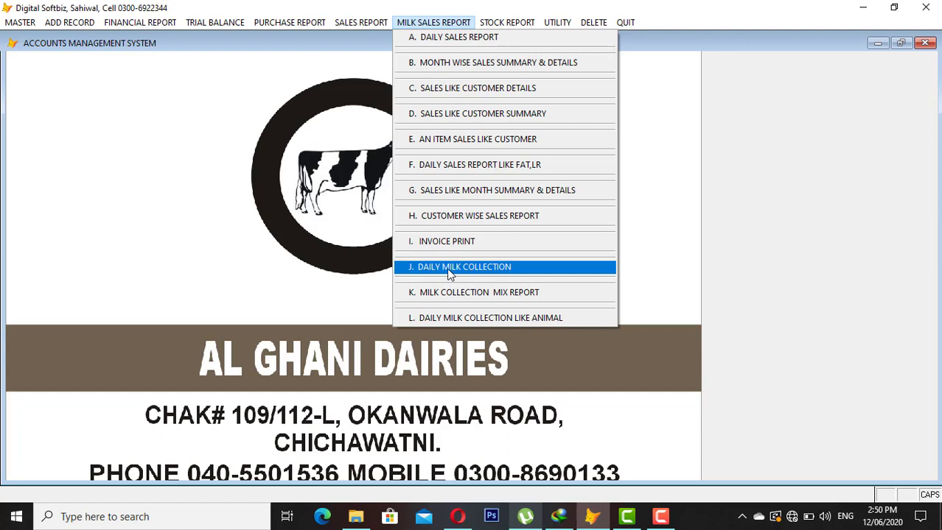
left_click(472, 272)
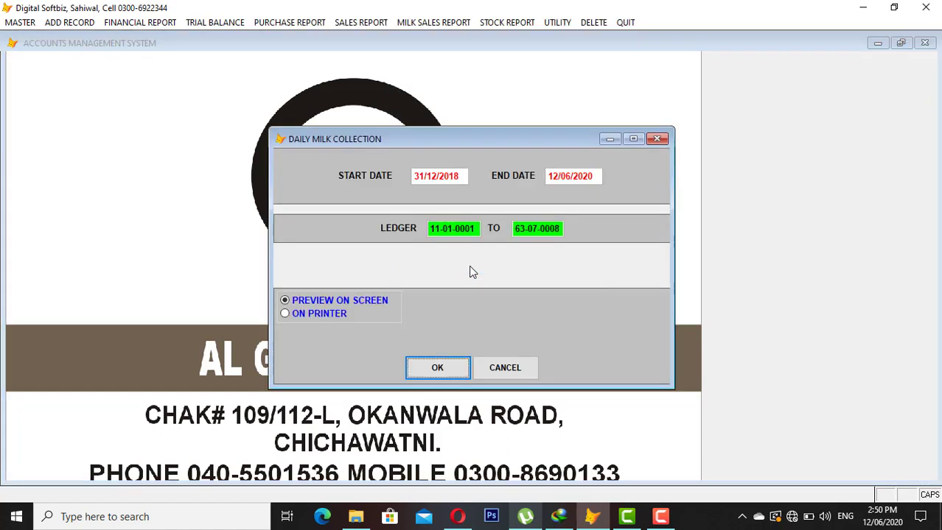
key("Return")
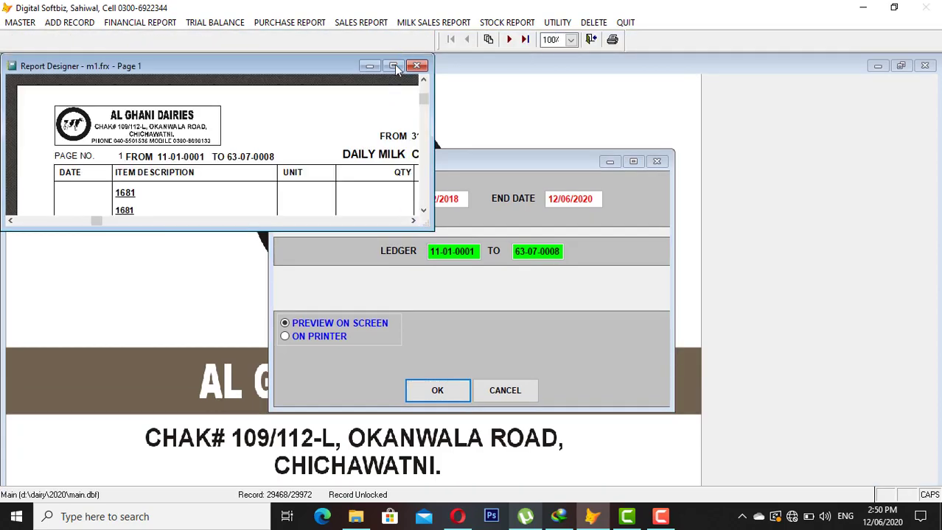
left_click(394, 66)
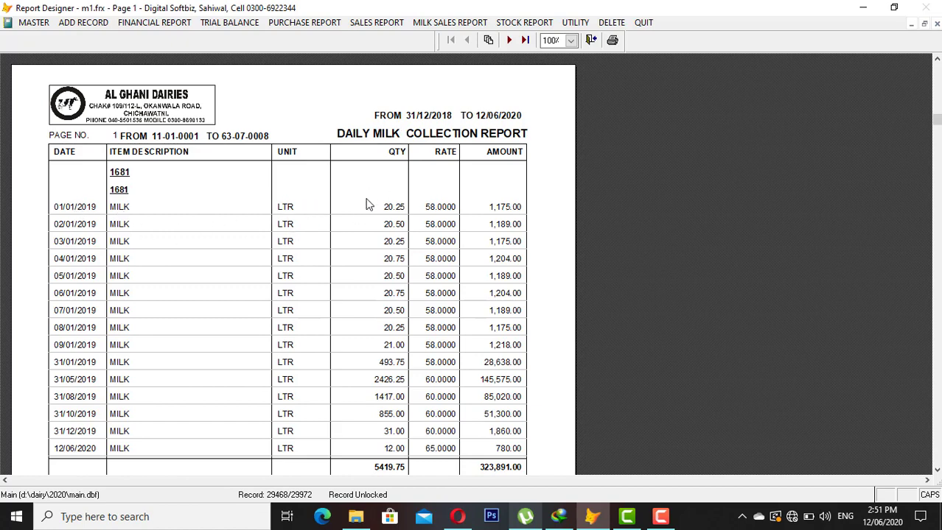
left_click(411, 267)
left_click(426, 337)
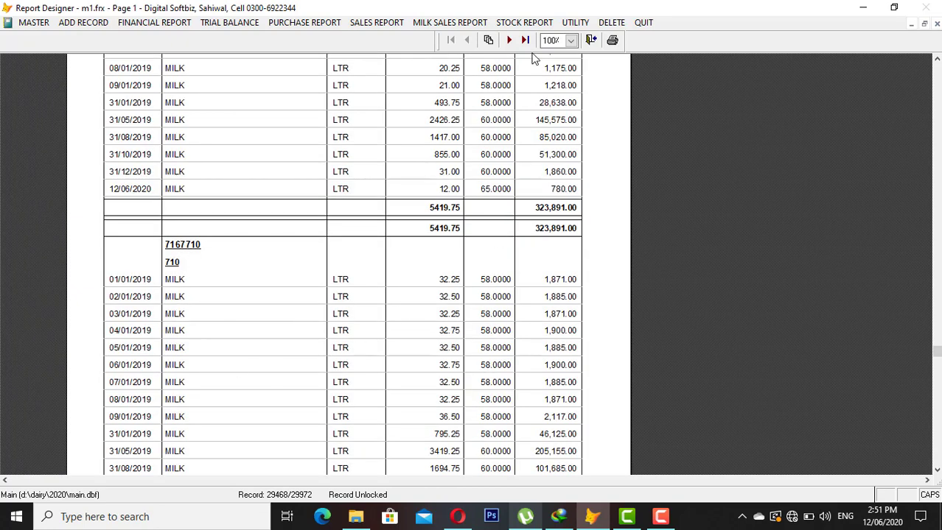
key("Escape")
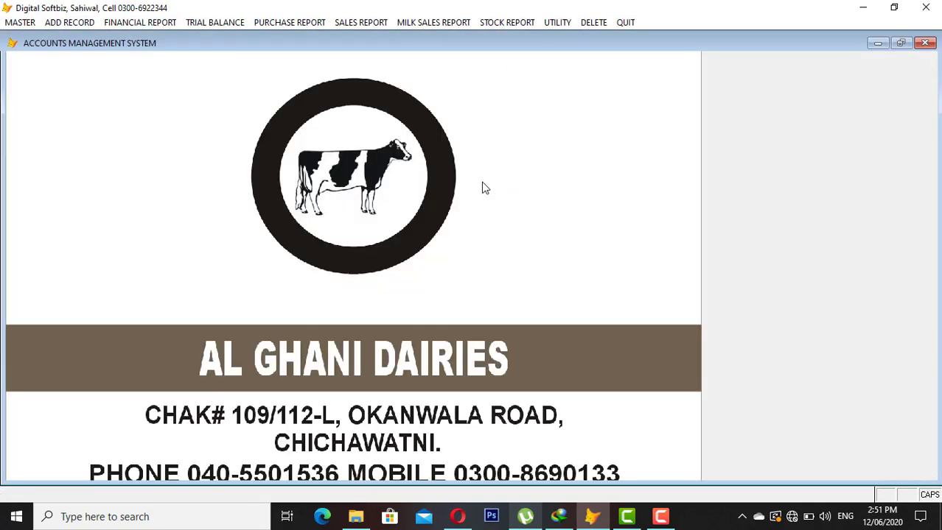
Preview the main store stock in hand as on 12/06/2020 for item codes 1 to 93, examine quantities and amounts, and close it
left_click(451, 22)
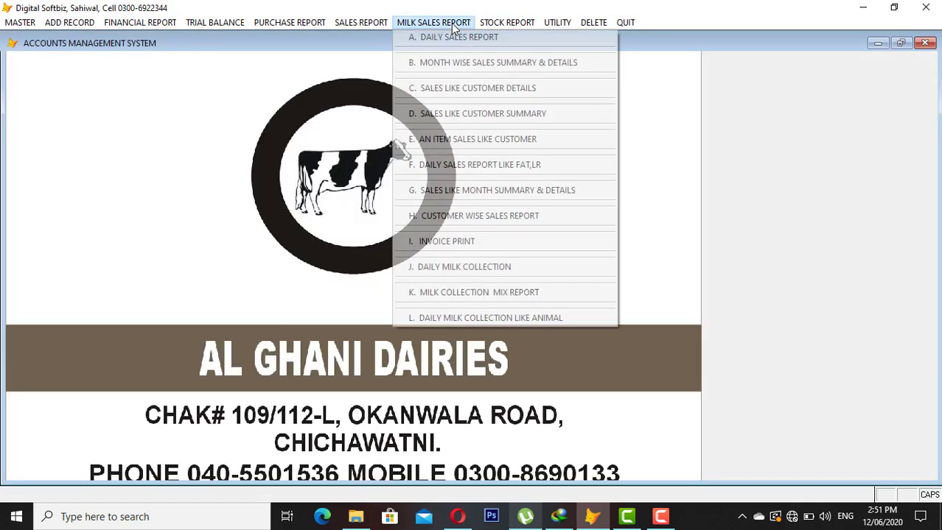
mouse_move(493, 24)
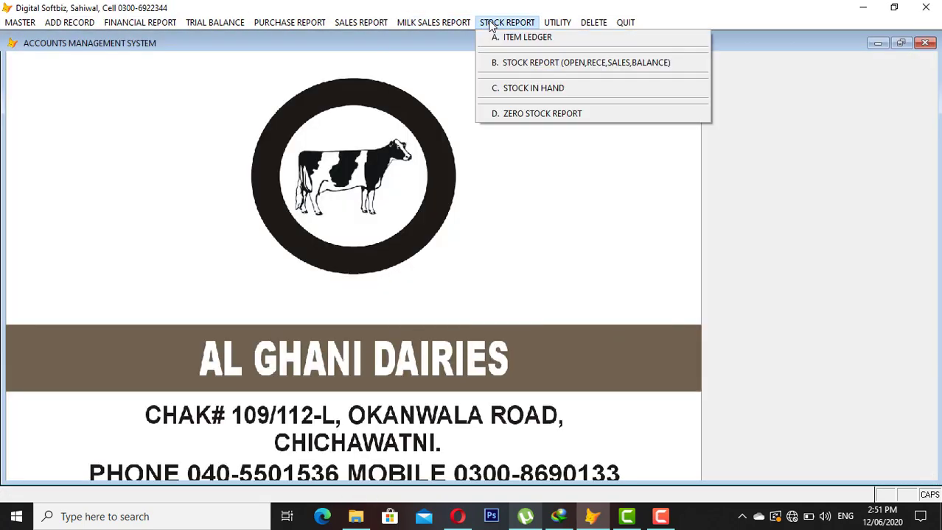
left_click(524, 88)
key("Return")
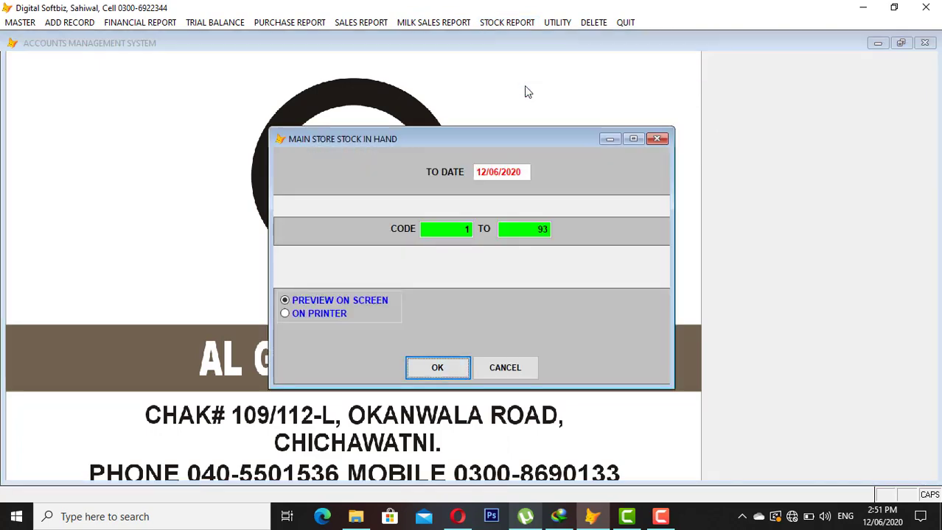
key("Return")
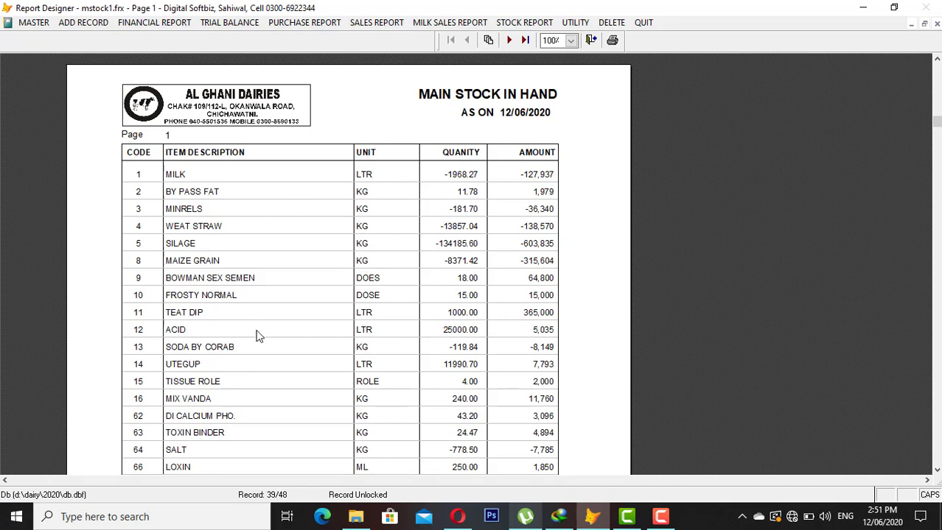
left_click(248, 442)
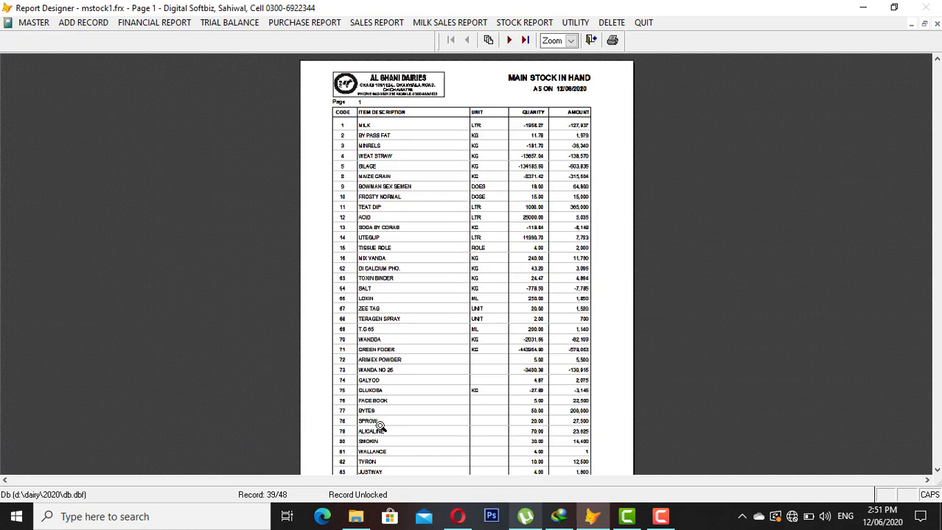
left_click(474, 406)
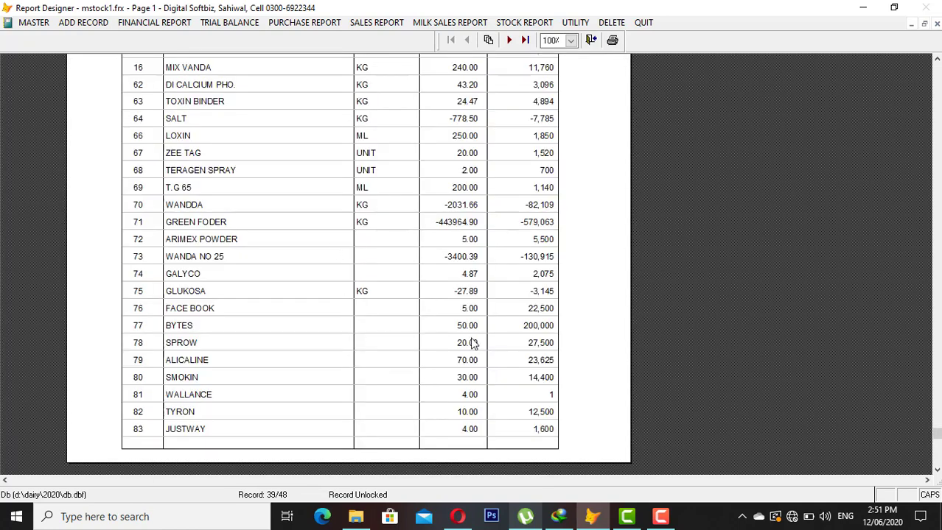
key("Escape")
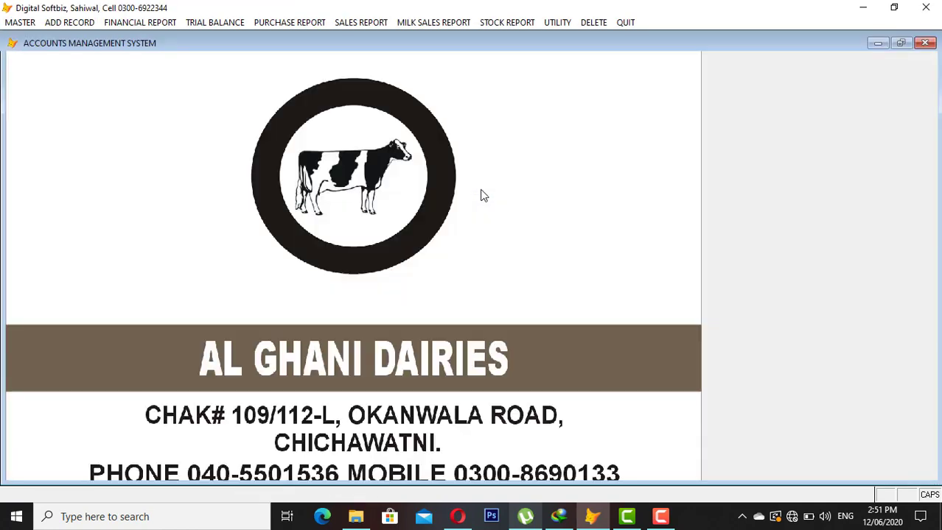
Start a purchase invoice dated 12/06/2020 and choose AL NOOR as the supplier party
left_click(83, 25)
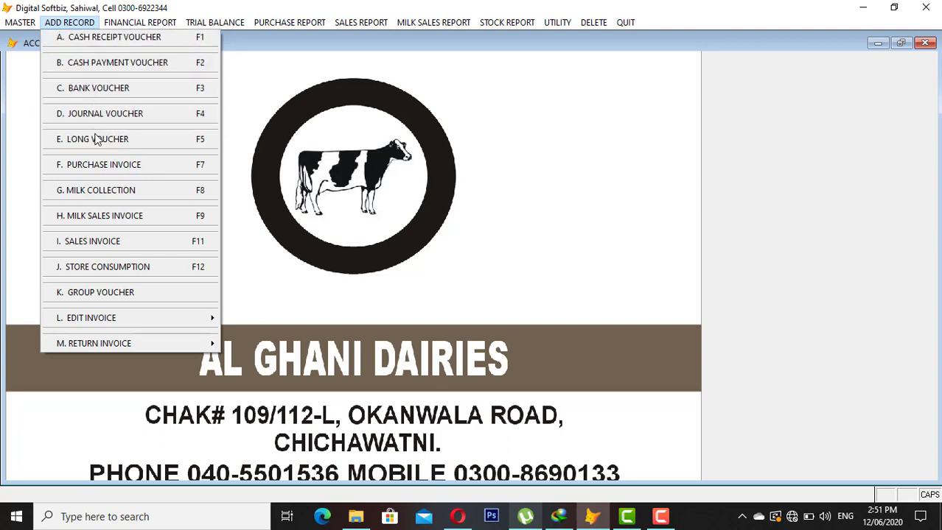
left_click(122, 166)
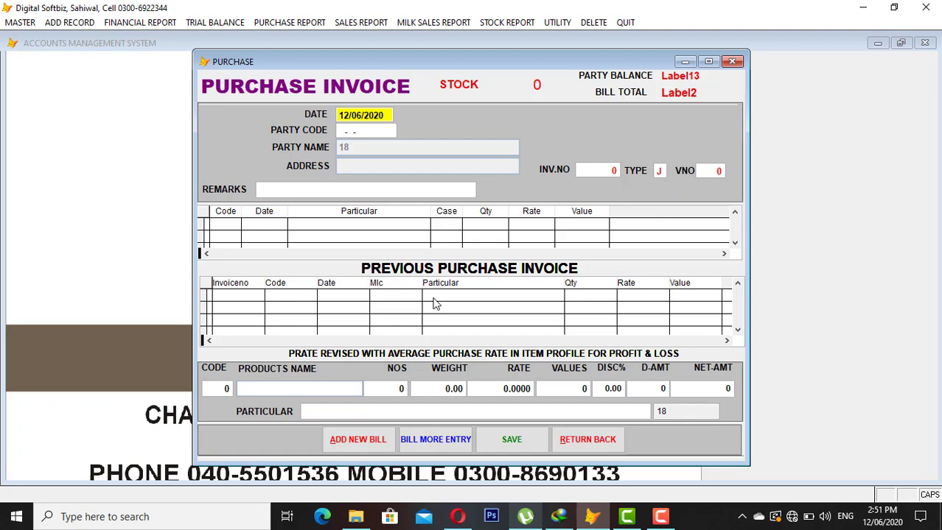
key("Return")
key("Return")
type("A")
key("Return")
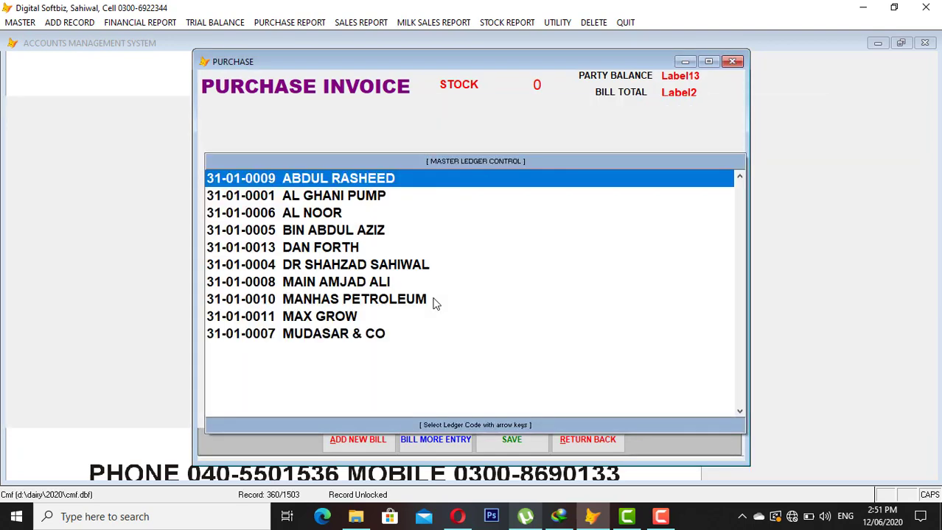
key("Down")
key("Down")
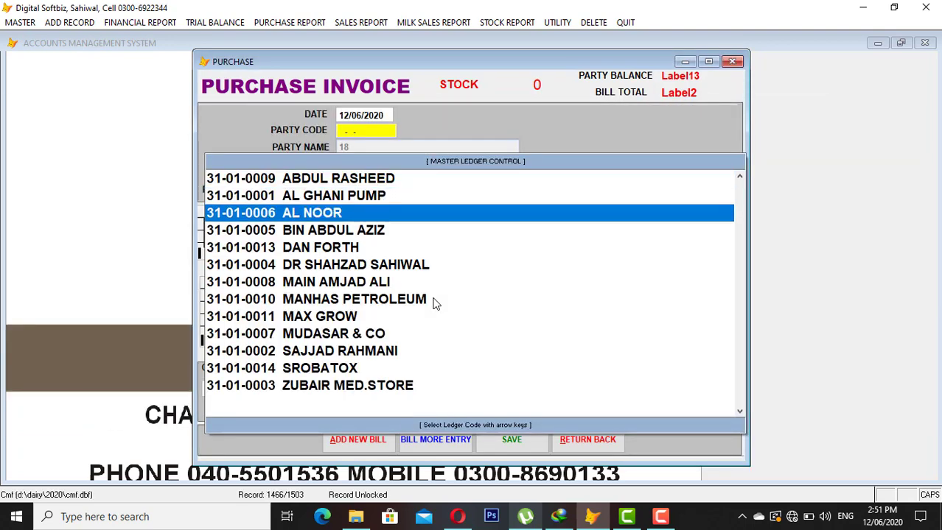
key("Return")
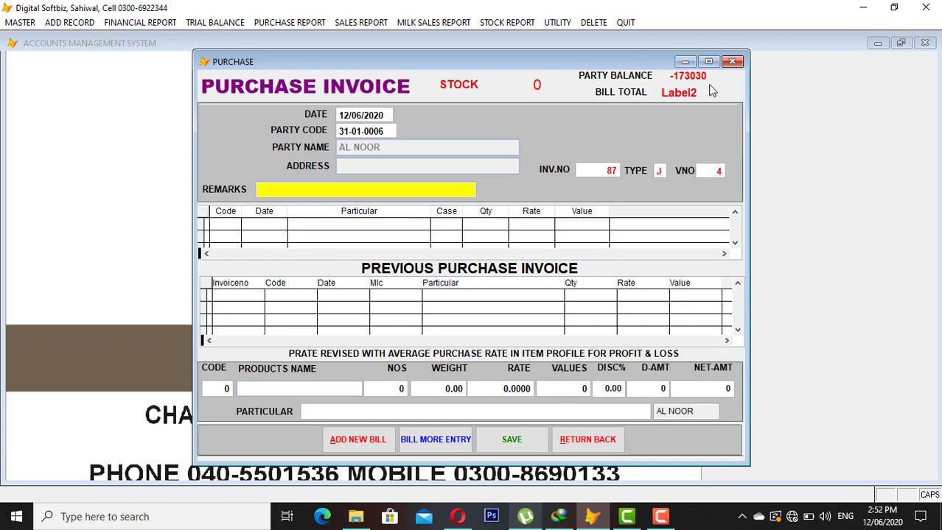
Leave the invoice remarks blank, accept the header values, and pick ACID from the item profile as the product
key("Return")
key("Return")
key("Return")
key("Return")
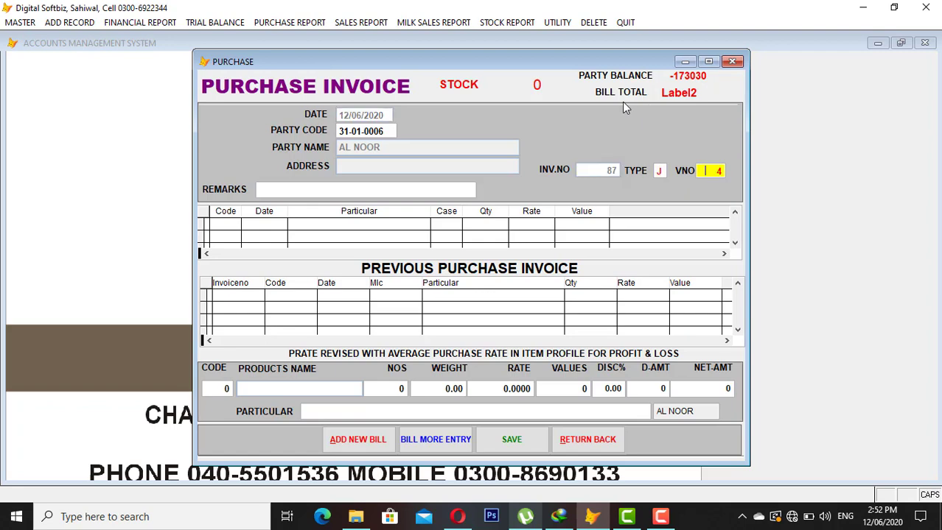
key("Return")
type("A")
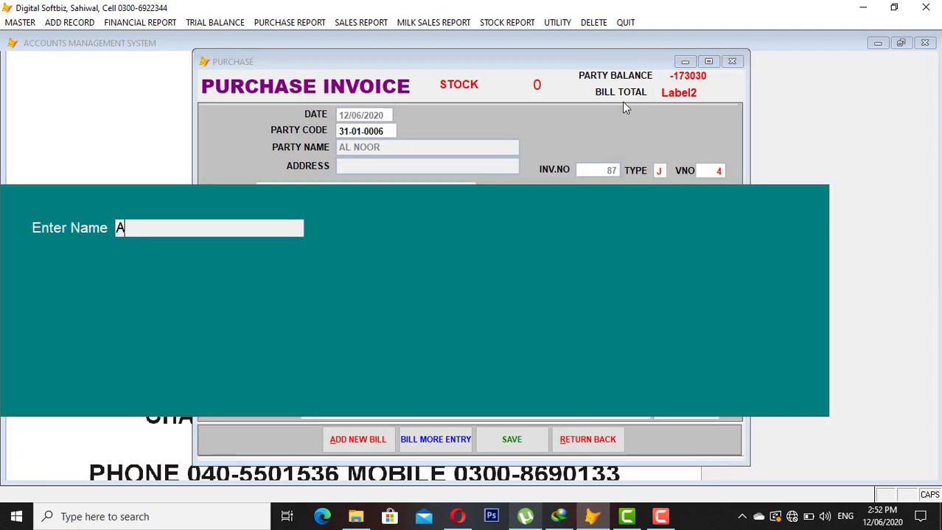
key("Return")
key("Down")
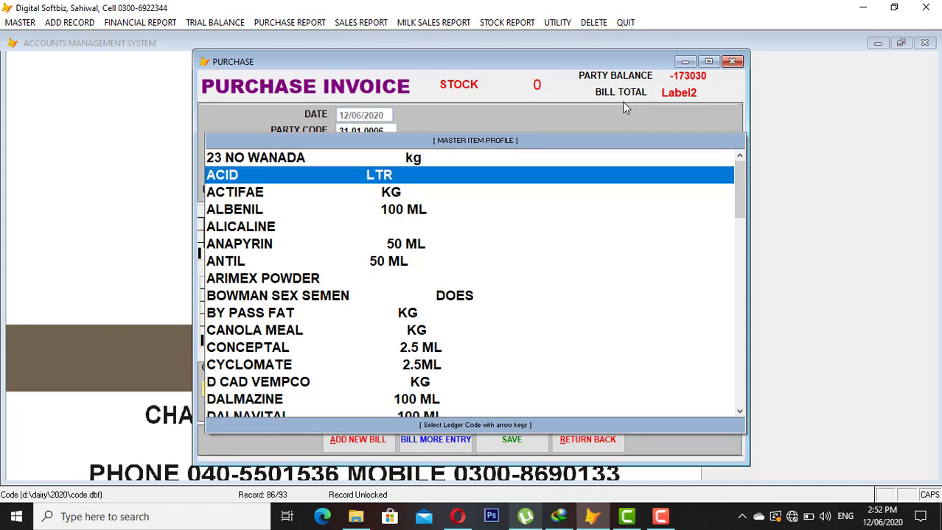
key("Escape")
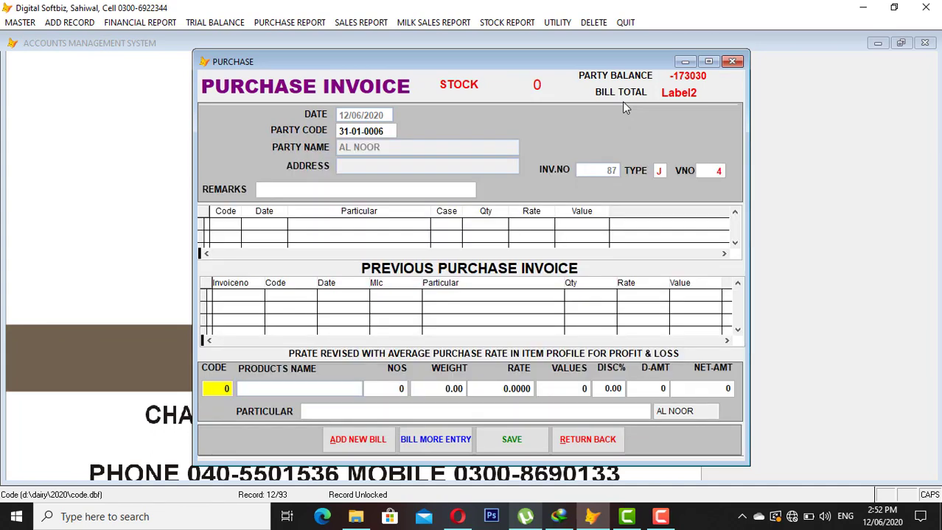
key("Return")
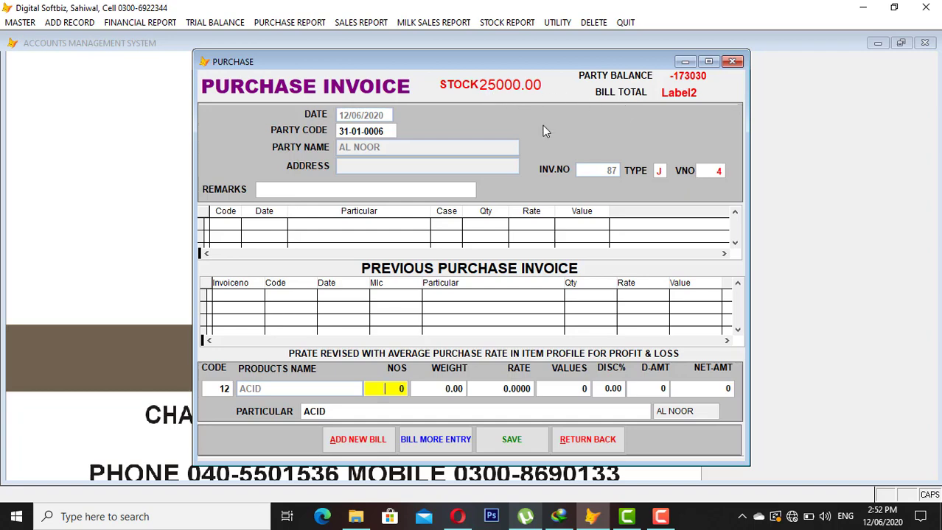
type("100")
key("Return")
key("Return")
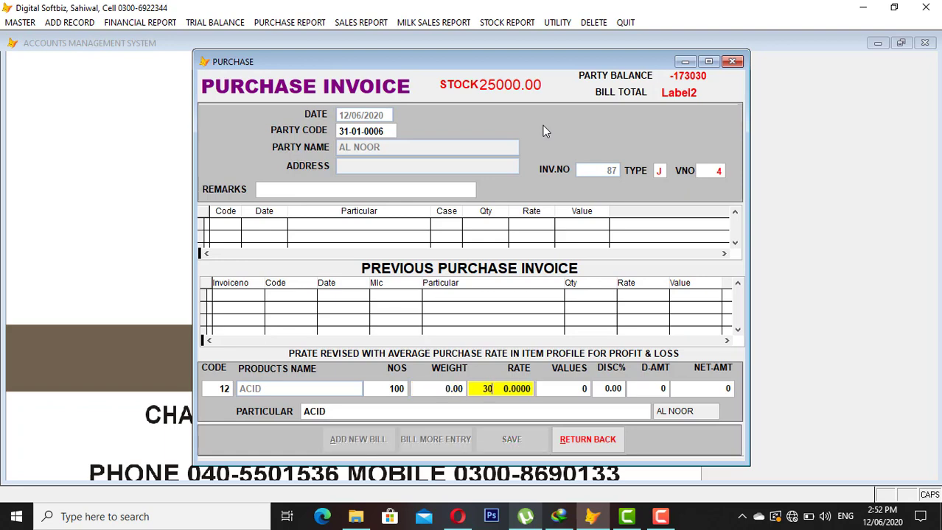
key("Return")
key("Return")
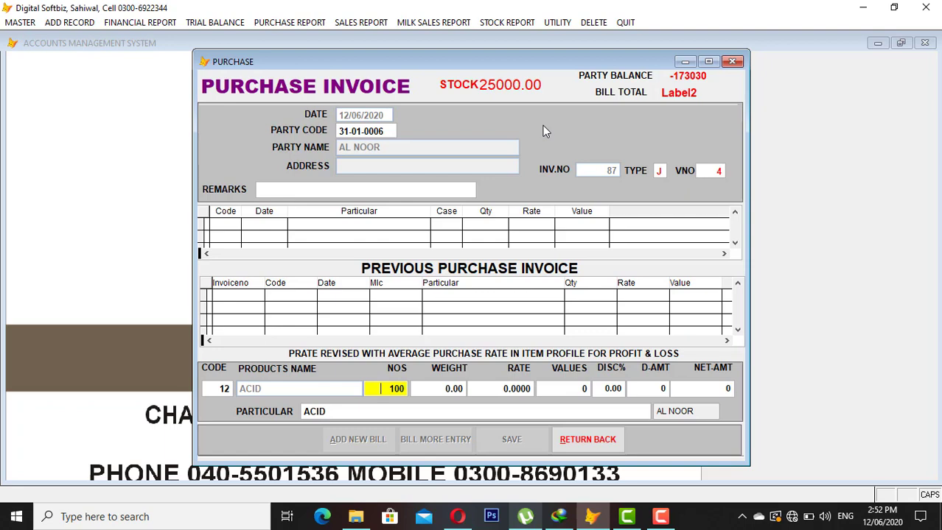
Set the acid line to 1 nos, weight 100 and rate 45
type("1")
key("Return")
type("100")
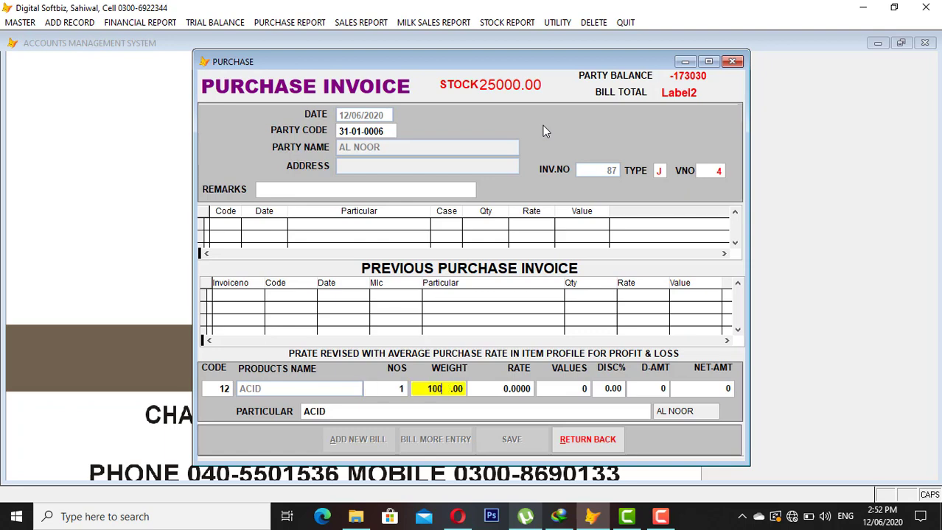
key("Return")
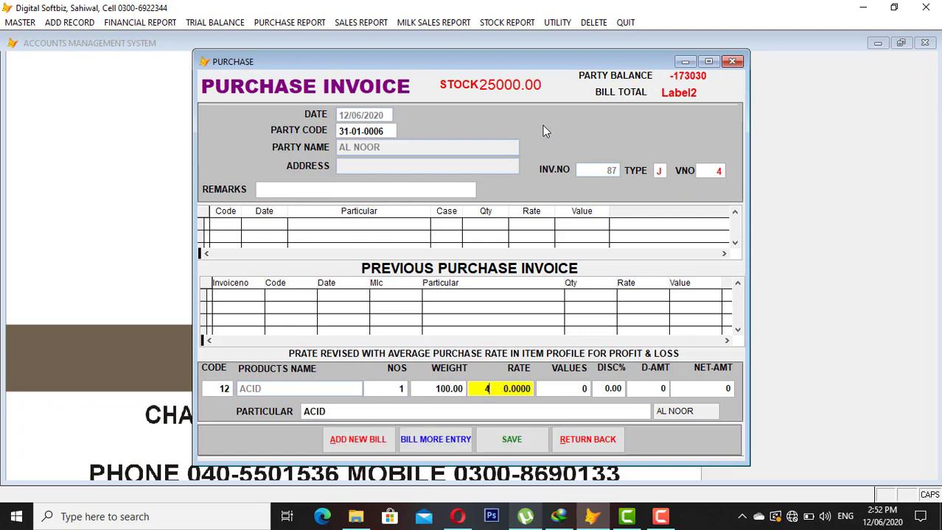
type("45")
key("Return")
Accept the acid line with no discount, save the purchase invoice, and close the form
key("Return")
key("Return")
key("Return")
key("Return")
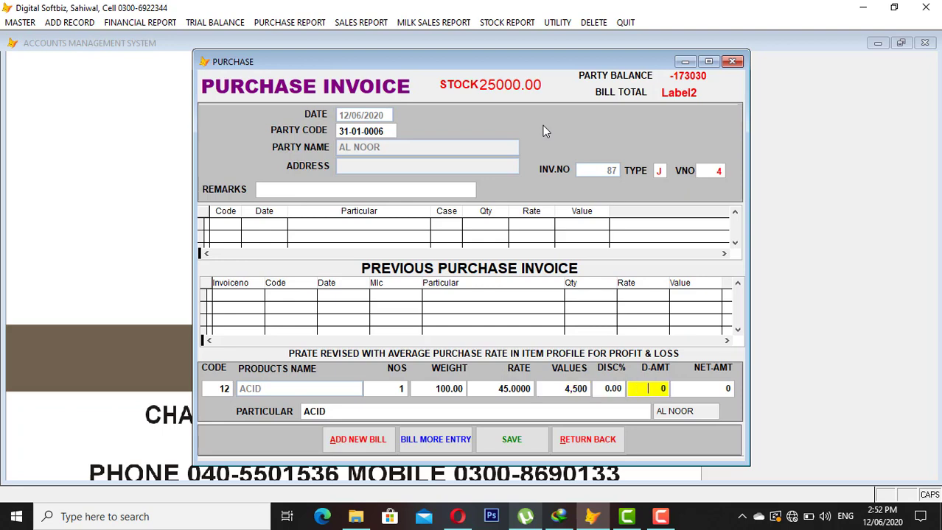
key("Return")
key("Return")
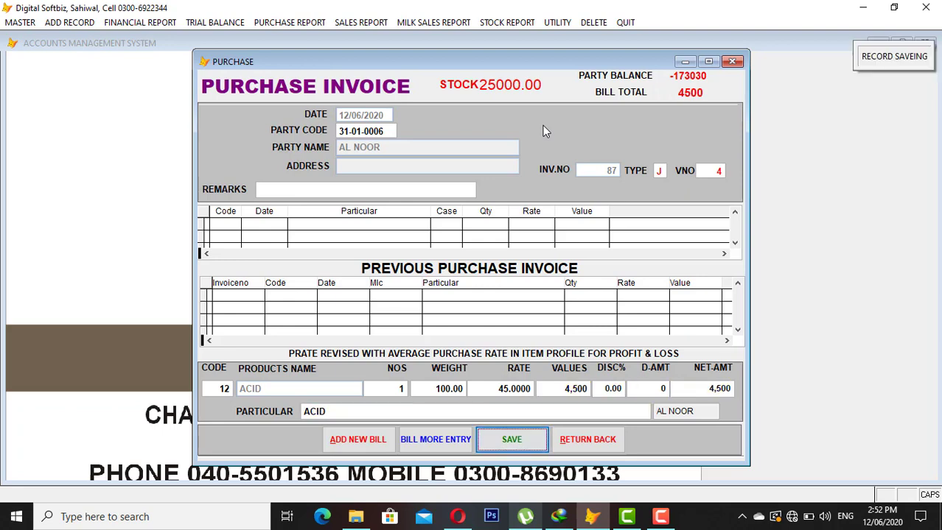
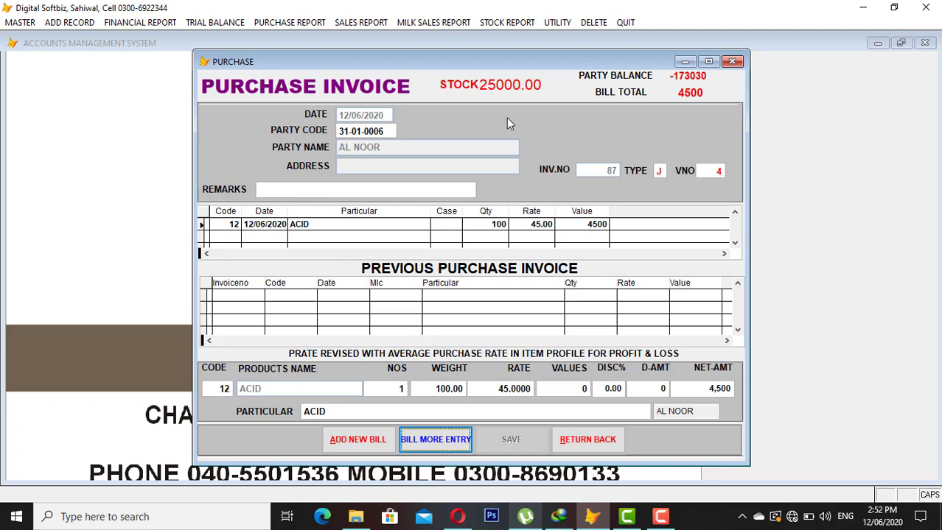
left_click(593, 441)
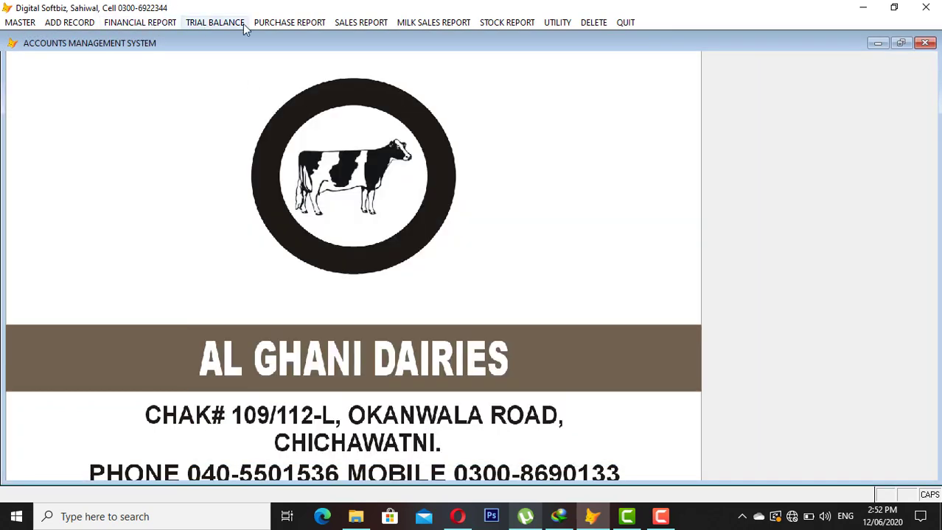
Preview the AL NOOR account ledger on screen for 31/12/2018 to 12/06/2020
left_click(170, 22)
left_click(167, 36)
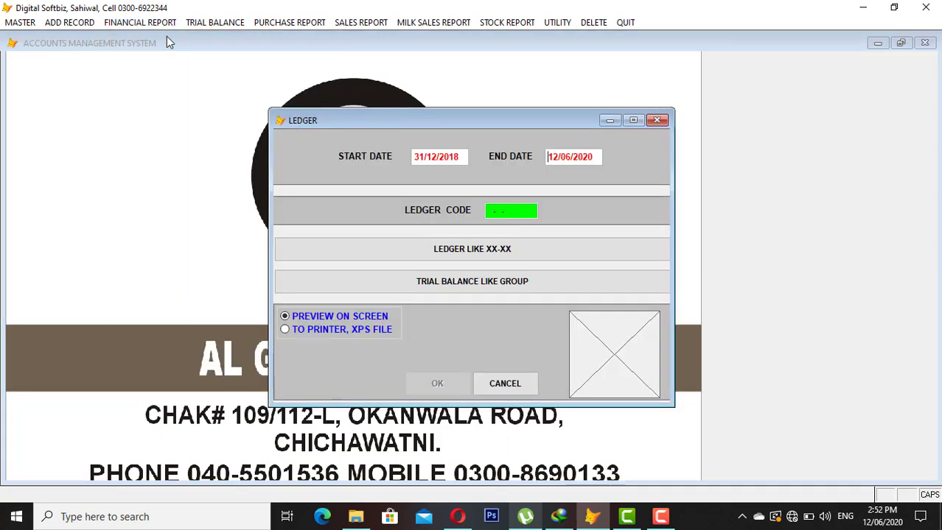
key("Return")
type("AL")
key("Return")
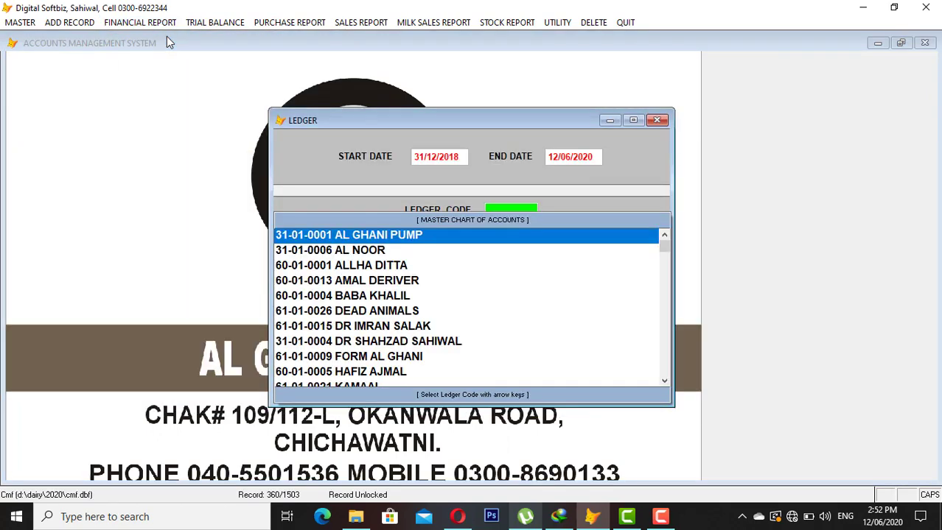
key("Down")
key("Return")
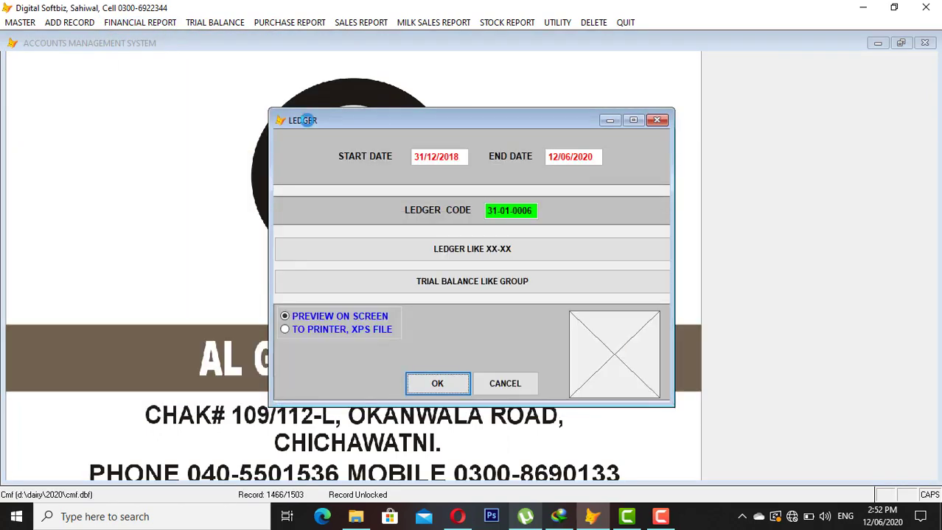
key("Return")
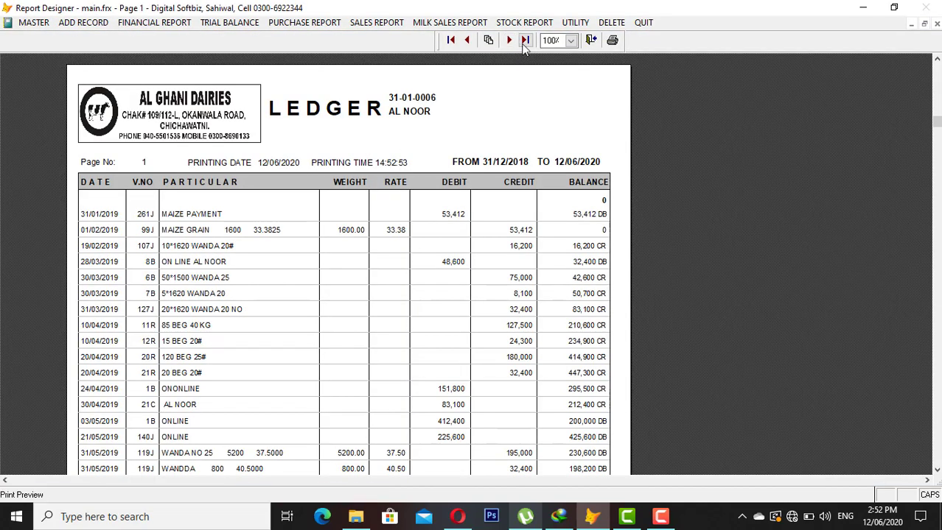
Go to the ledger's last page, examine the acid purchase entry and closing balance, and close the ledger
left_click(524, 40)
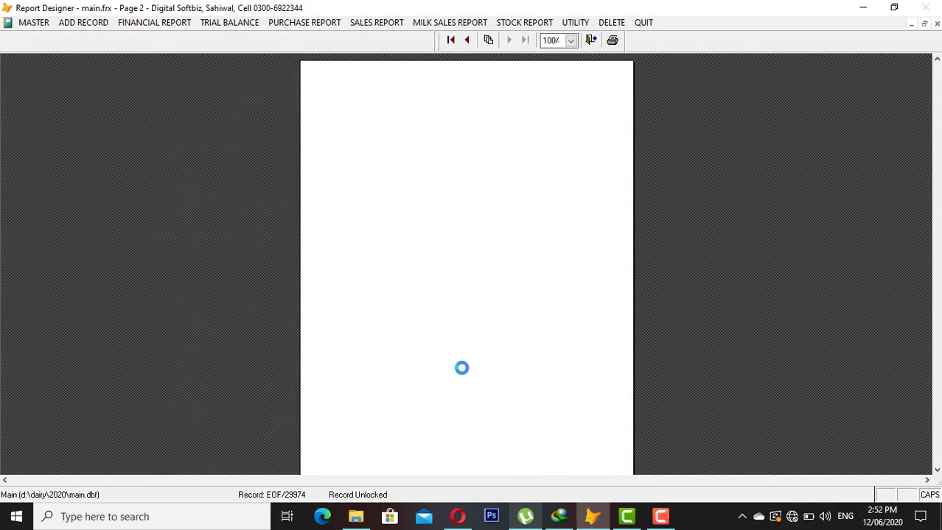
left_click(488, 333)
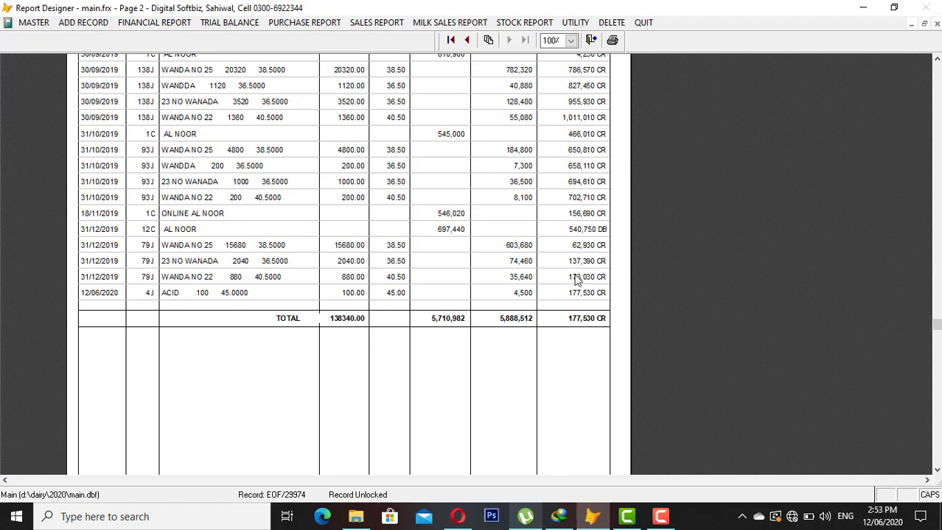
key("Escape")
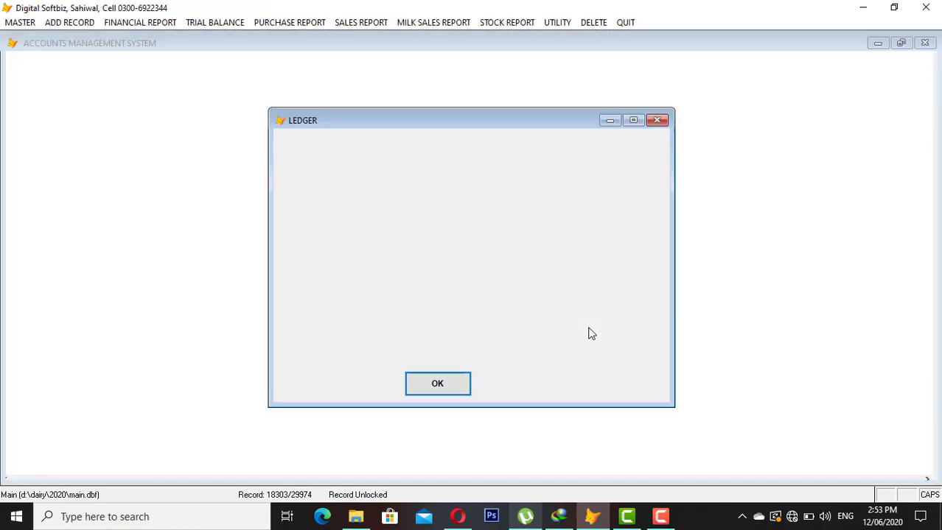
key("Escape")
Preview the main store stock in hand as on 12/06/2020 for codes 1 to 93, examine the acid quantity, and close it
left_click(506, 21)
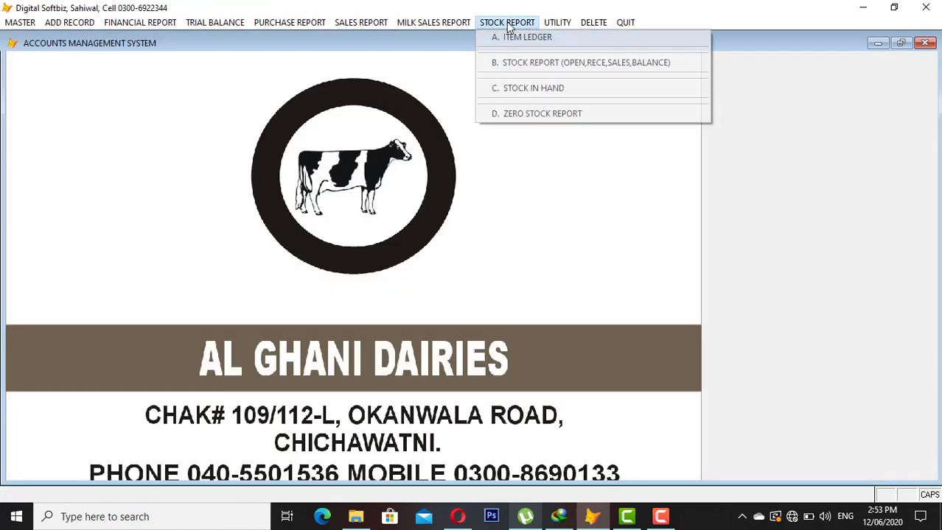
left_click(519, 89)
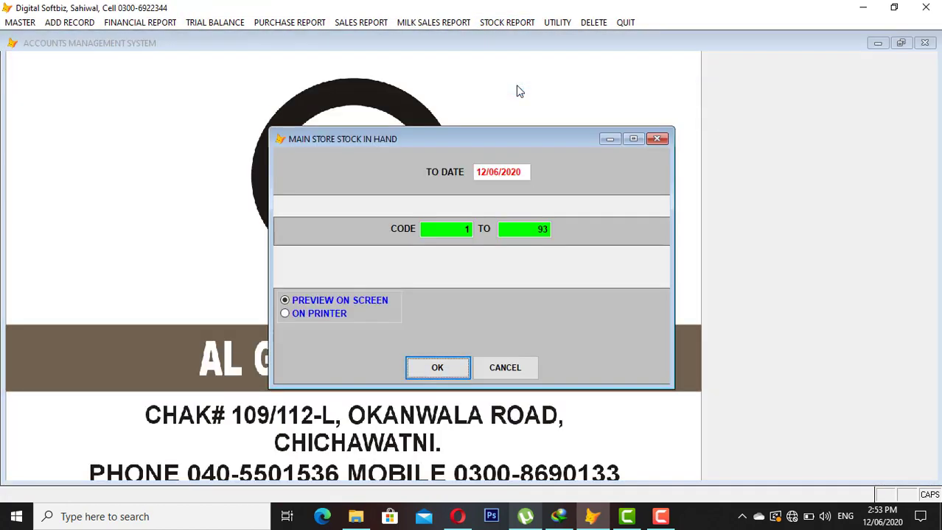
key("Return")
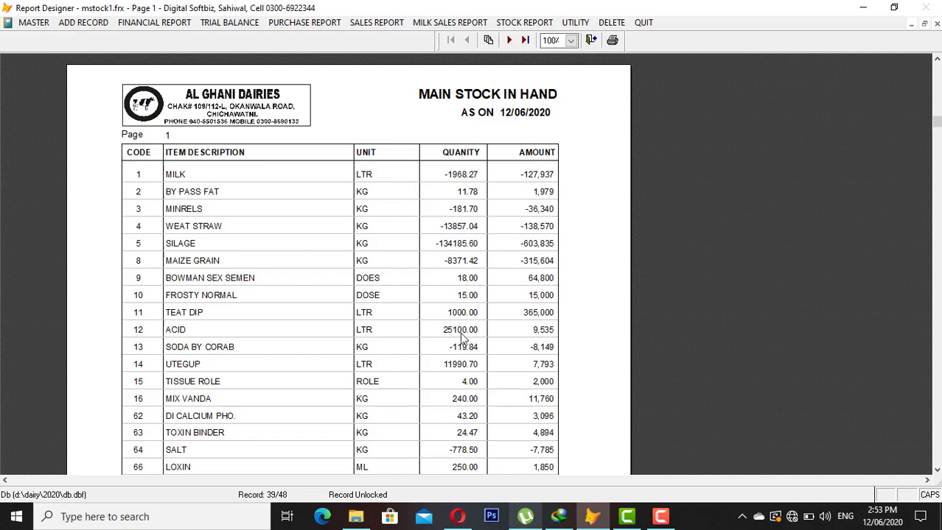
key("Escape")
key("Escape")
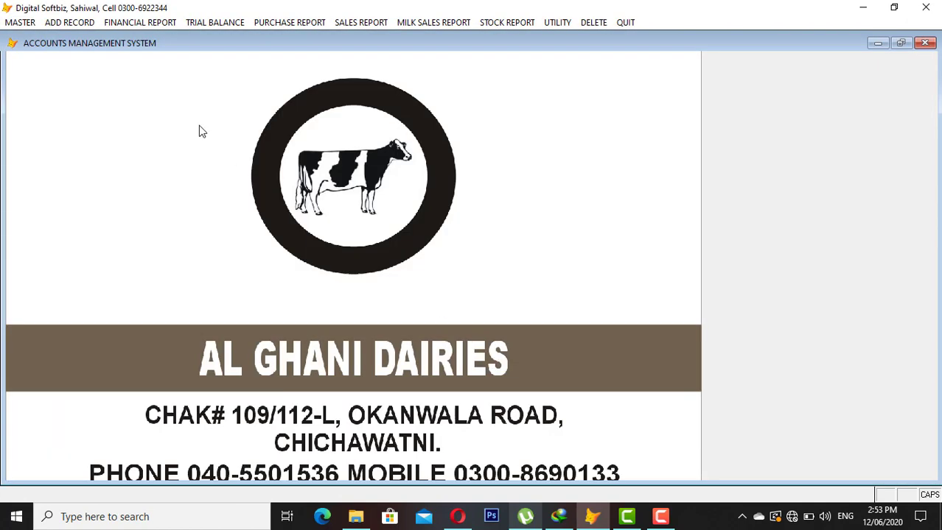
Preview the daily purchase report for 12/06/2020 only, examine the acid purchase, and close it
left_click(85, 23)
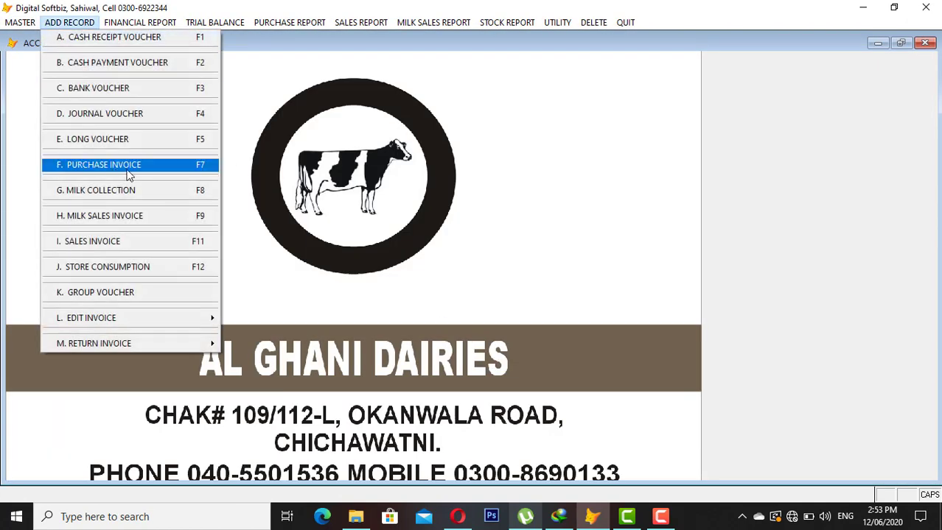
mouse_move(286, 22)
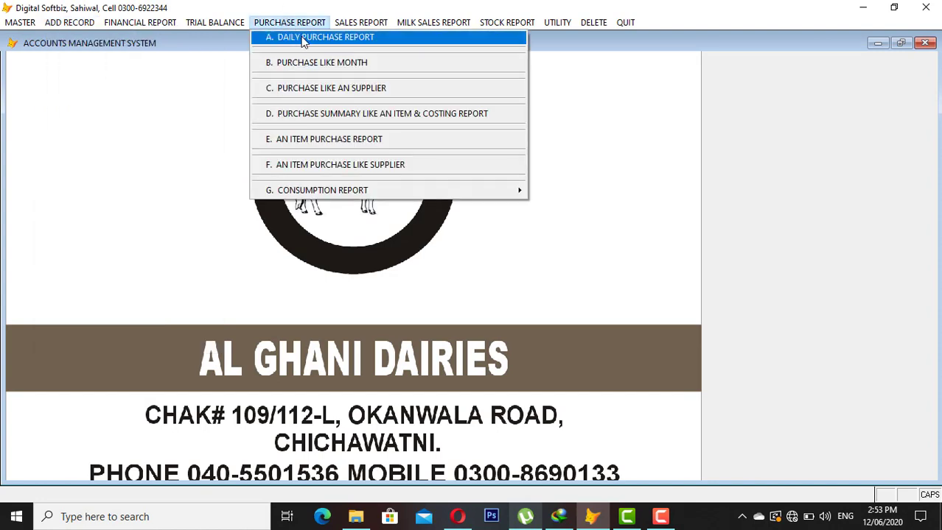
left_click(302, 39)
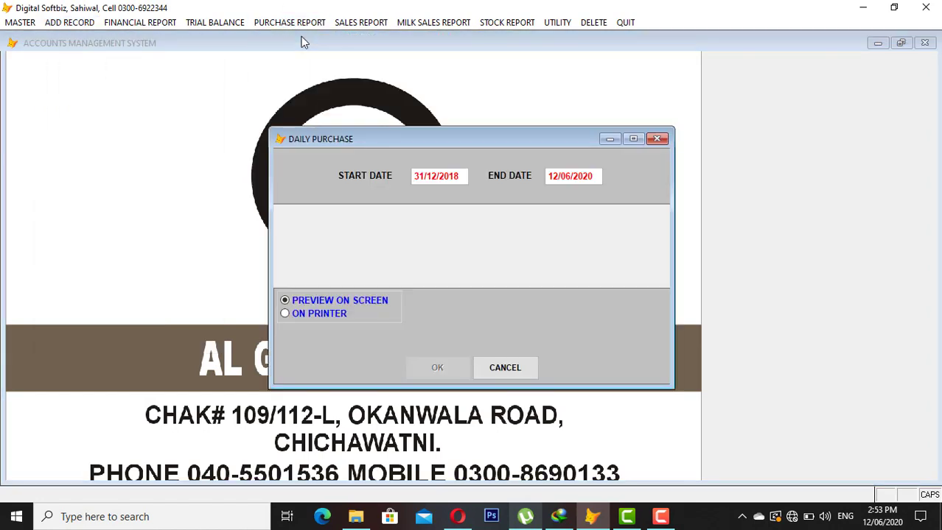
type("2020")
key("Return")
key("Return")
key("Return")
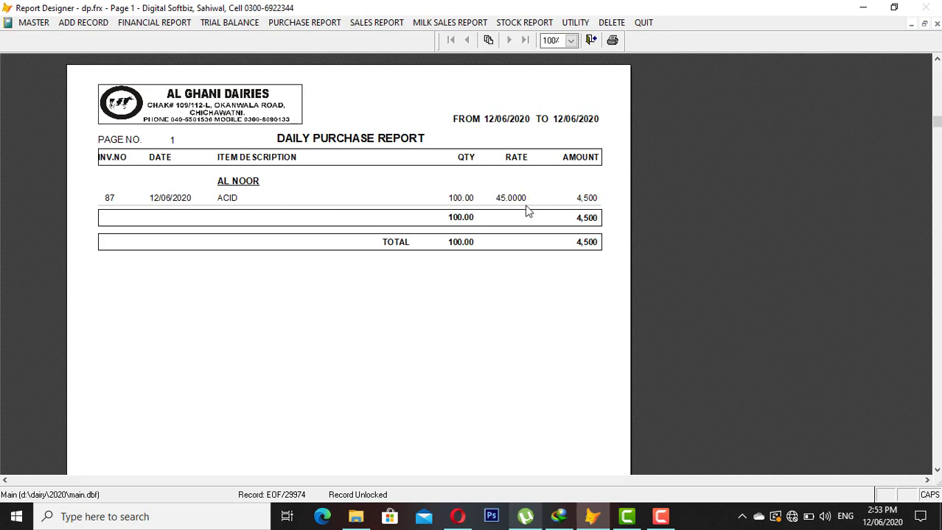
key("Escape")
left_click(74, 22)
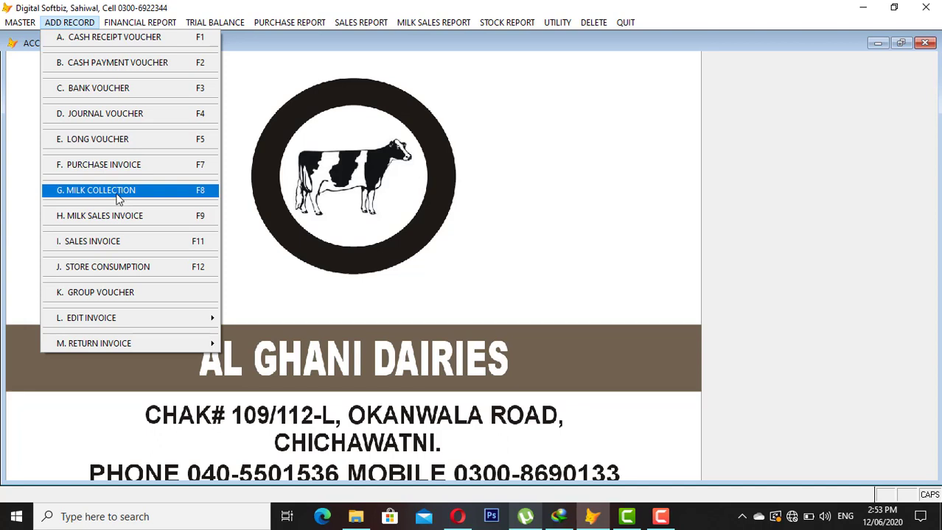
left_click(131, 192)
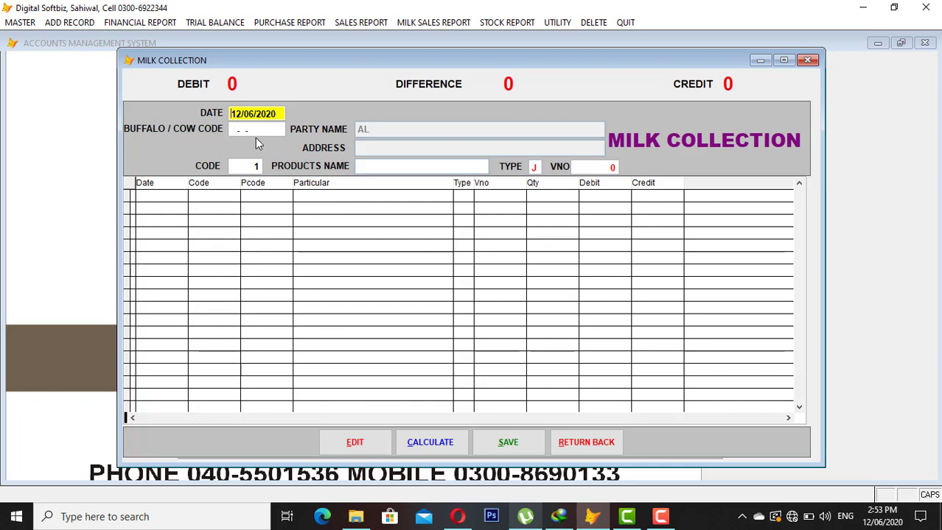
left_click(587, 439)
View the full list of level-2 chart of account codes and titles, and close the level-2 form
left_click(33, 23)
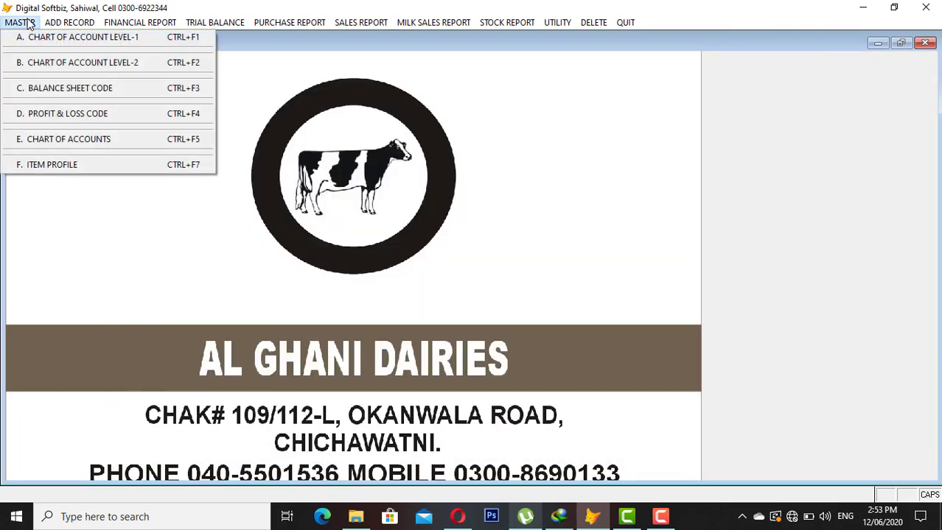
left_click(47, 67)
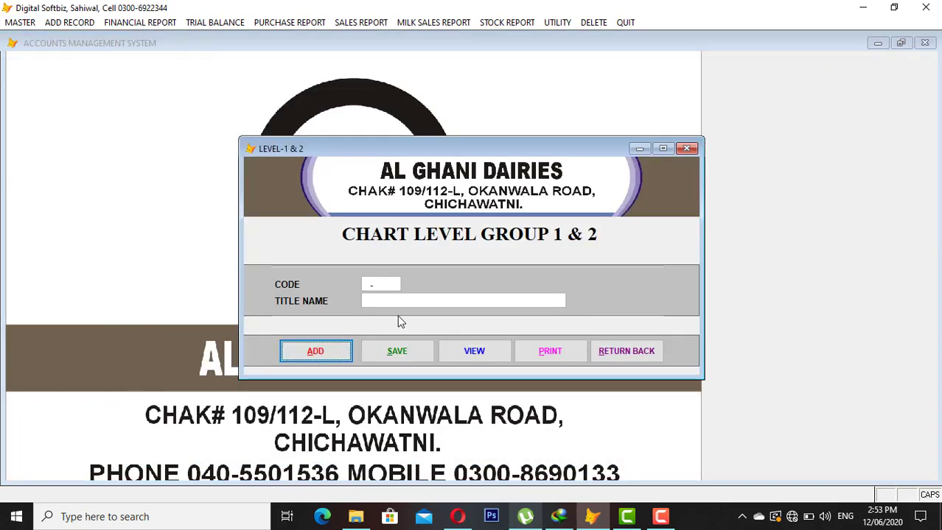
left_click(477, 352)
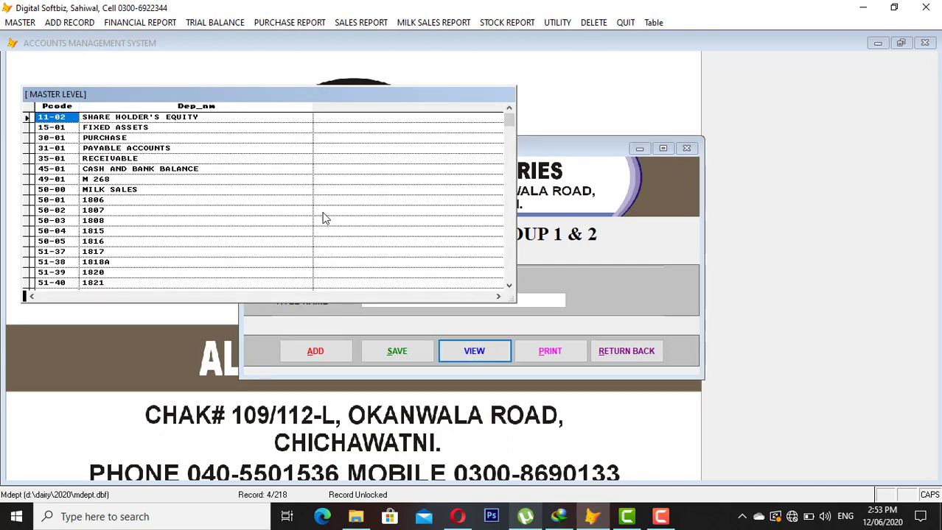
key("Escape")
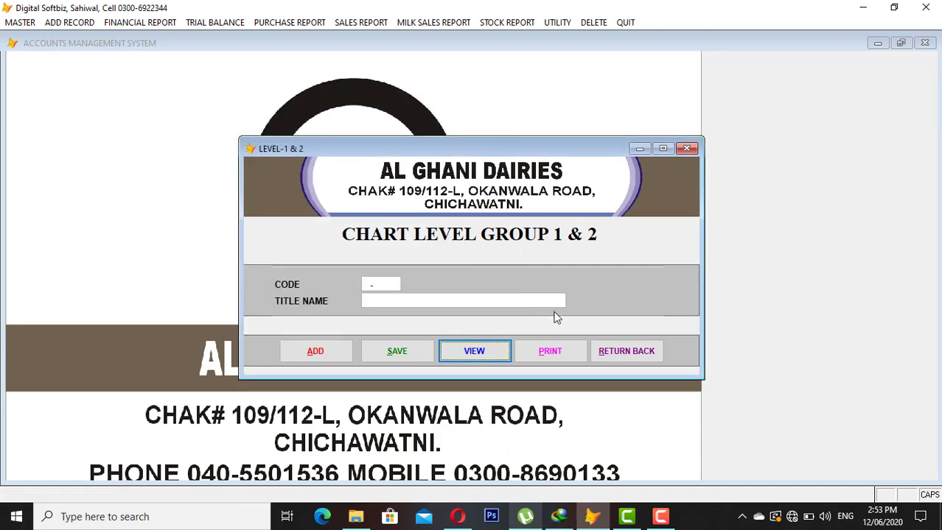
left_click(627, 351)
View the level-1 chart of account list, examine the codes of the 3-time and 2-time milking groups, and close the form
left_click(30, 23)
left_click(31, 37)
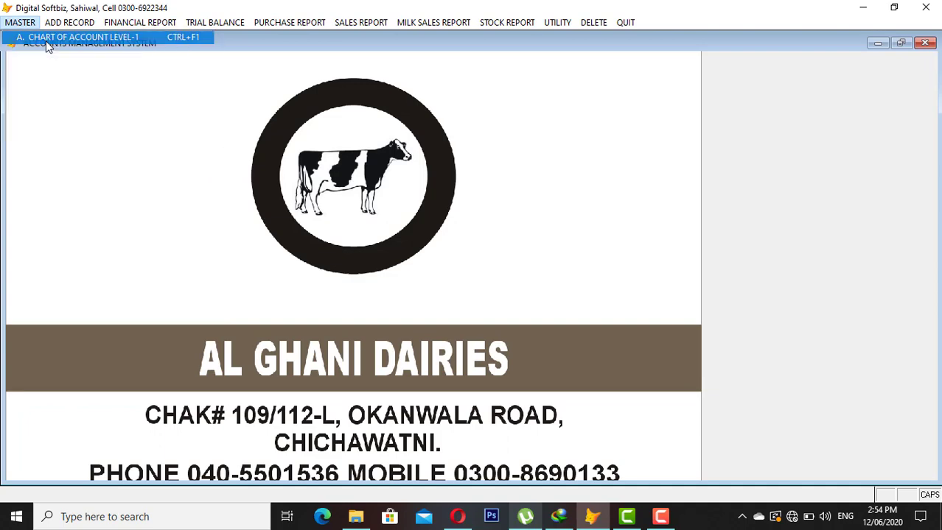
left_click(478, 345)
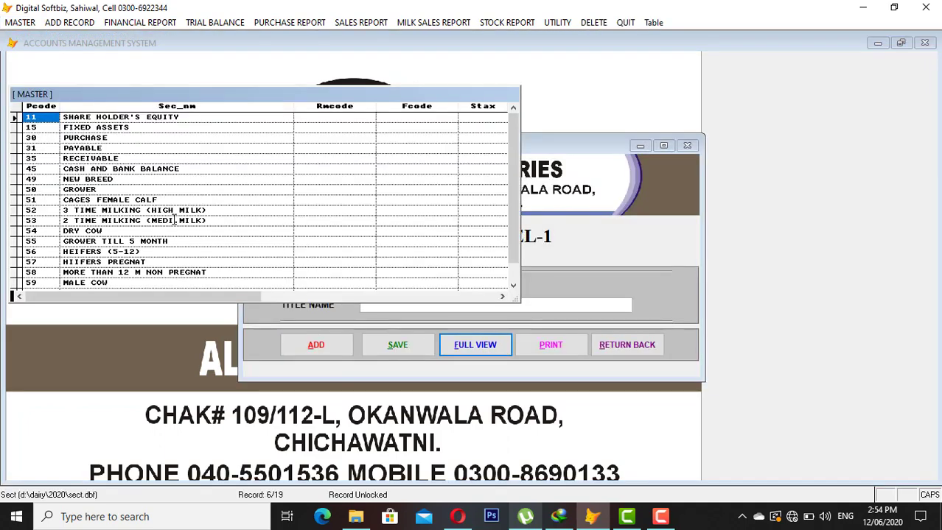
left_click(148, 211)
left_click(127, 221)
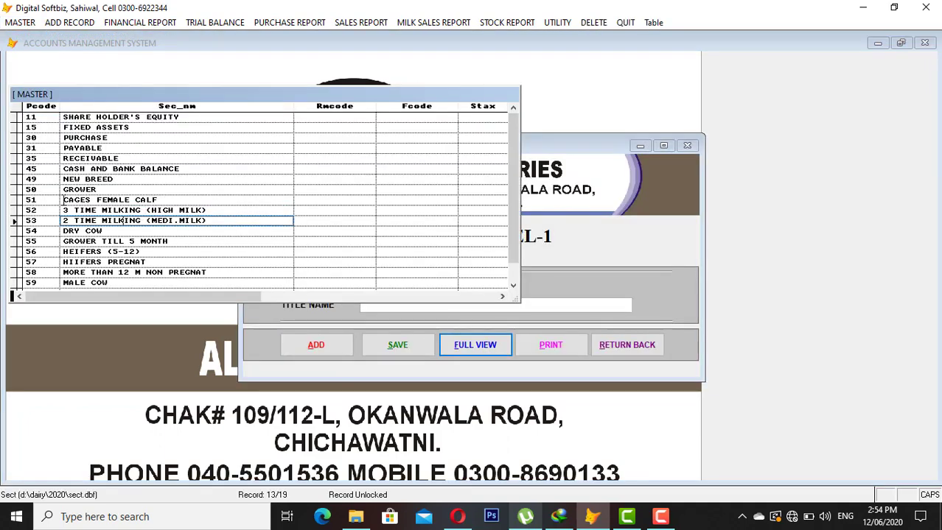
left_click(48, 210)
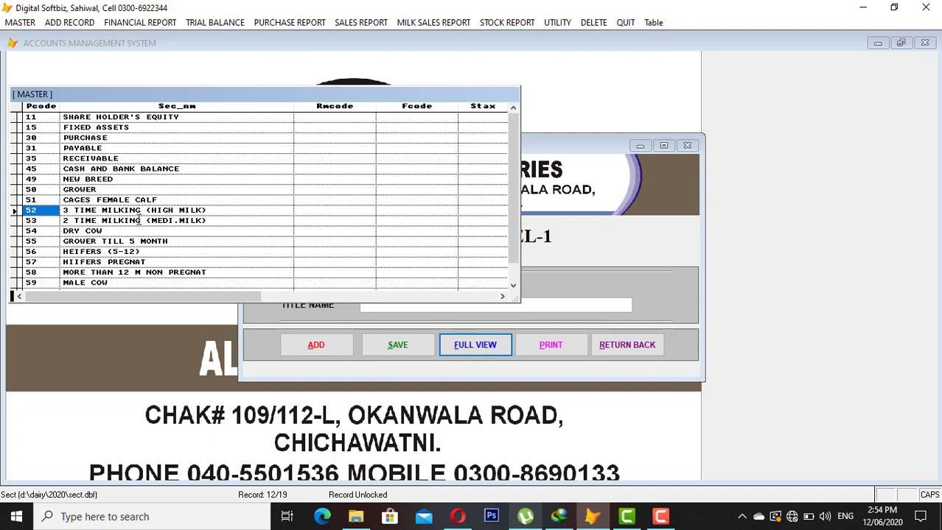
key("Escape")
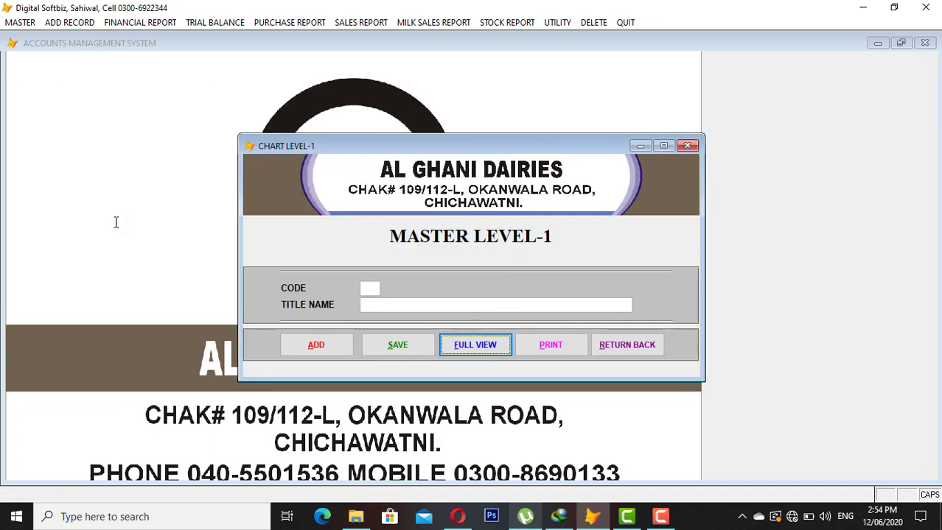
left_click(598, 346)
Start a milk collection entry dated 12/06/2020 for cow code 52-01-0001 with product code 1, loading the group's cow rows
left_click(77, 24)
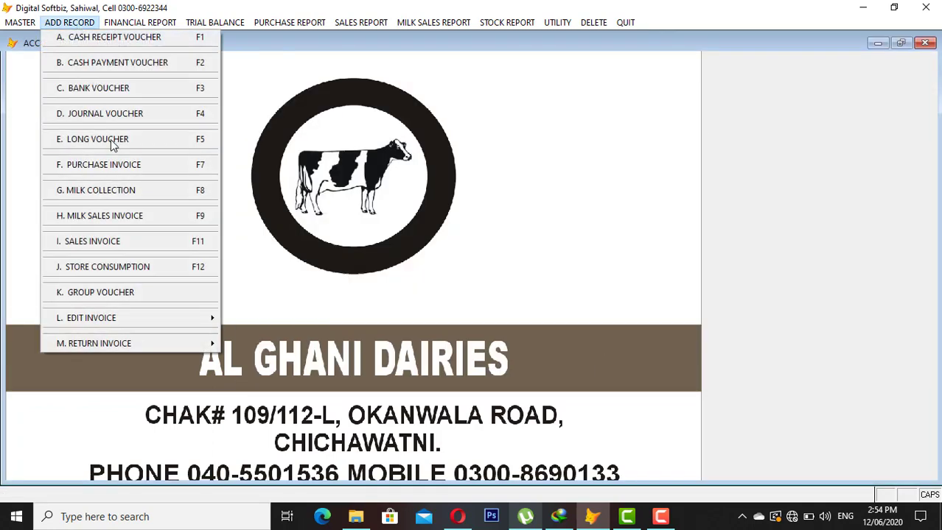
left_click(129, 190)
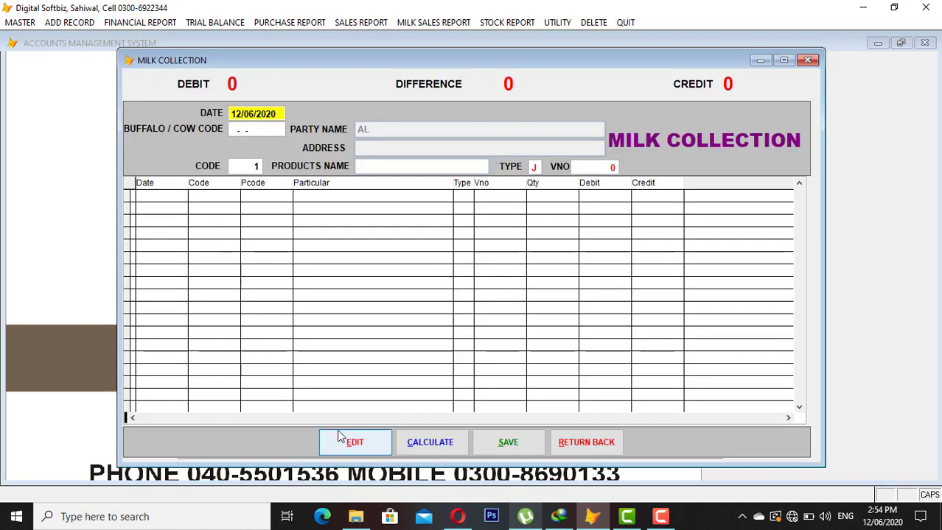
key("Return")
type("5")
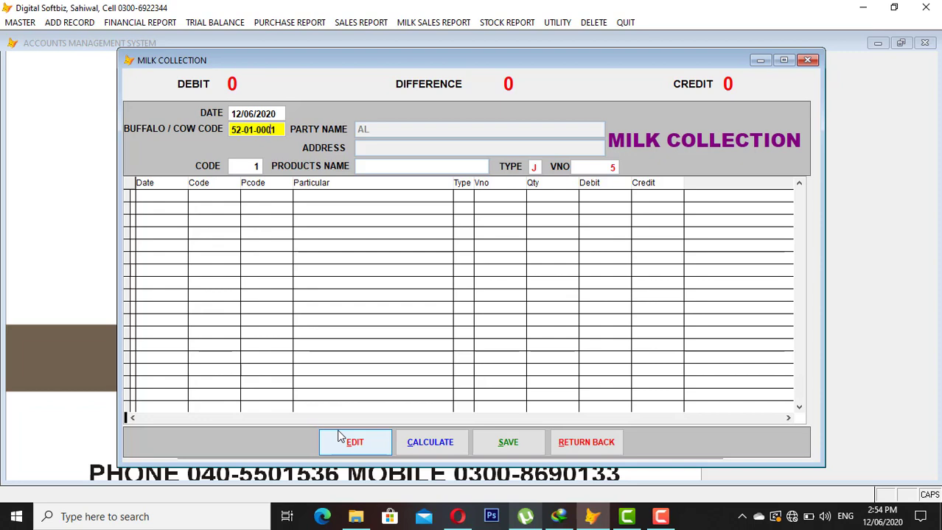
type("2-01-0001")
key("Return")
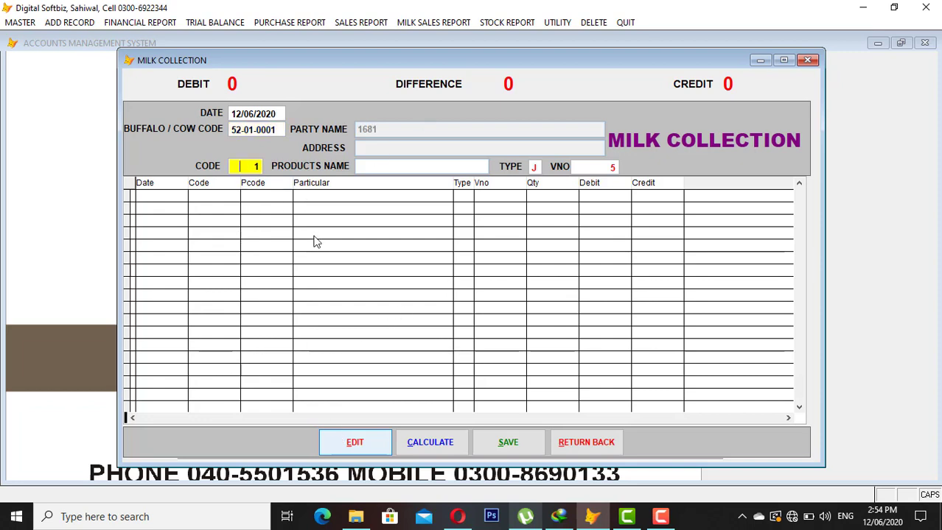
key("Return")
key("Return")
key("Return")
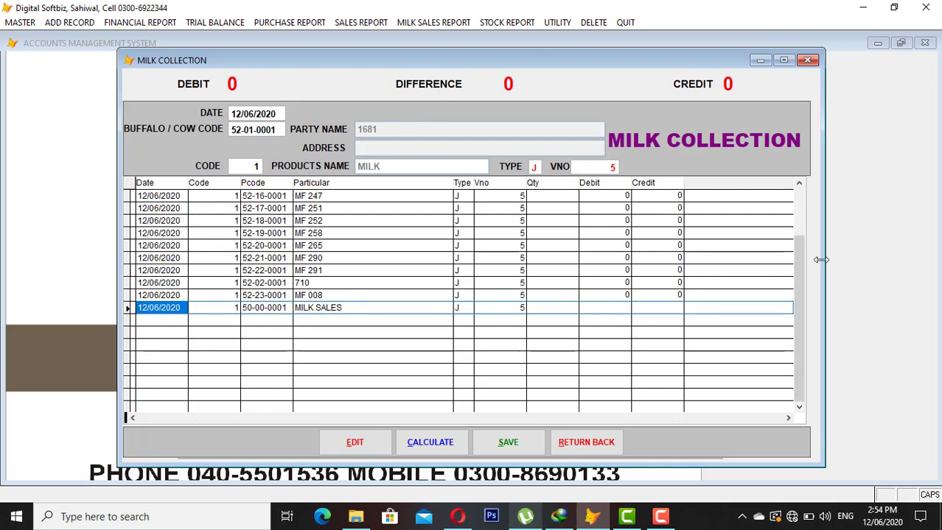
Enter the milk quantities 10 for cow 1681, 2 for MF001, 15 for MF023 and 20 for MF026
left_click_drag(801, 255, 801, 210)
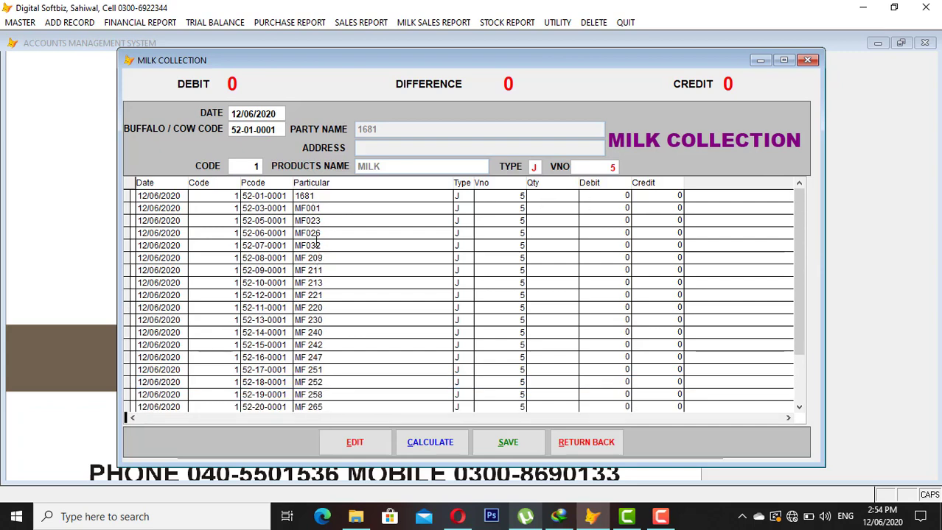
left_click(543, 195)
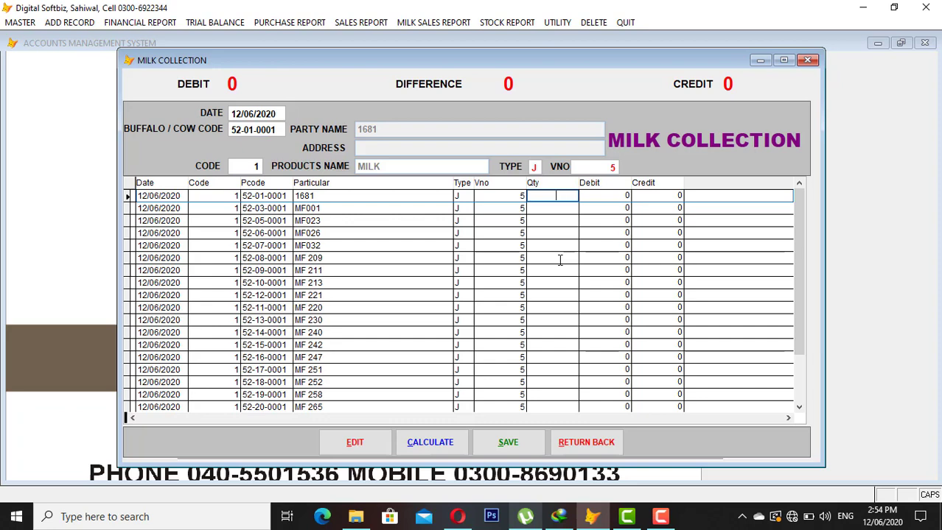
type("10")
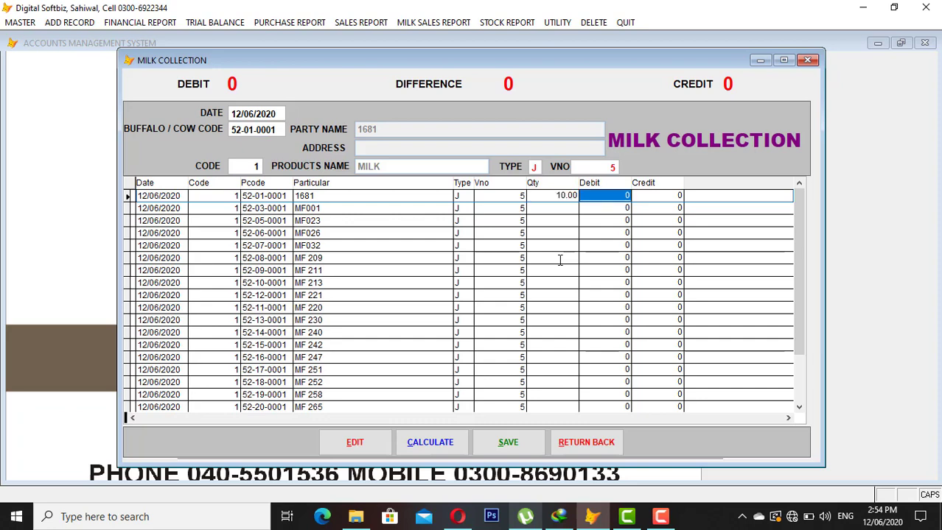
key("Return")
type("2 .")
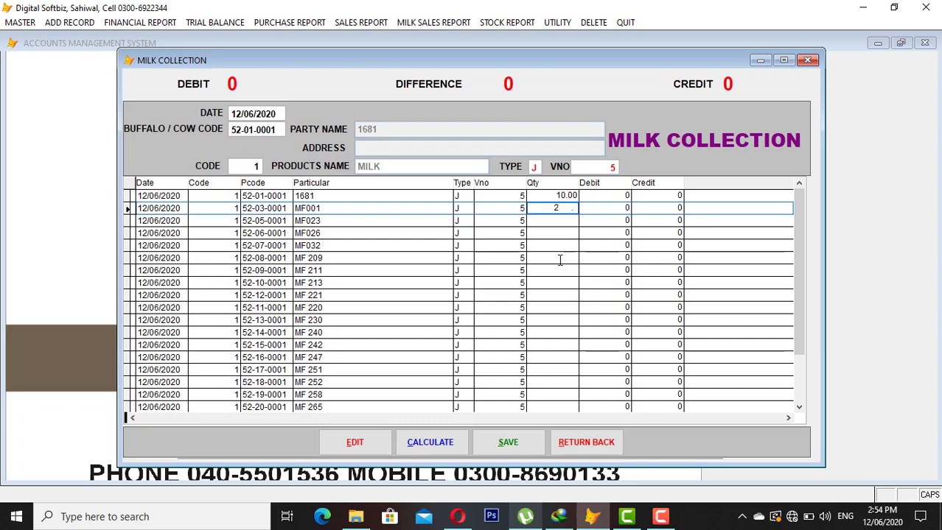
key("Return")
type("15")
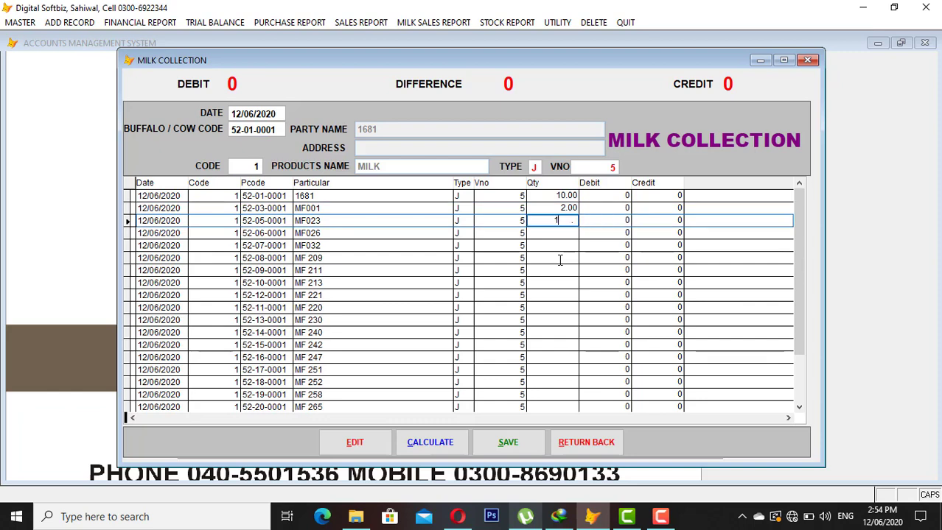
key("Return")
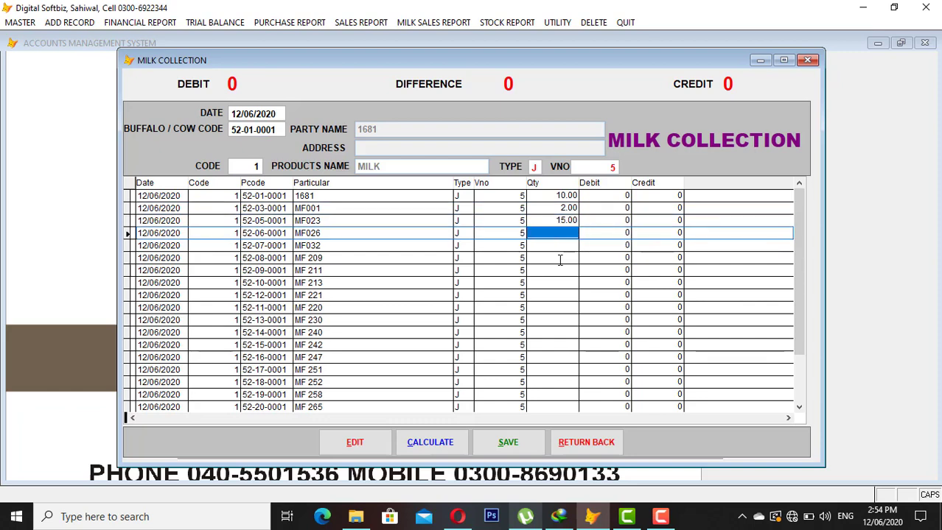
type("20")
key("Return")
key("Return")
Enter the milk quantities 10 for MF 211, 10 for MF 213, 30 for MF 221 and 40 for MF 220
left_click(560, 260)
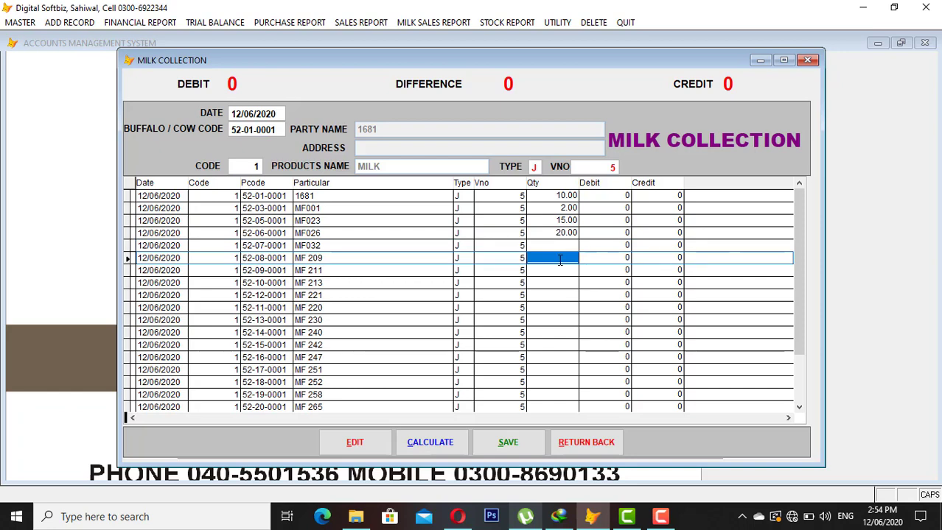
key("Return")
type("1")
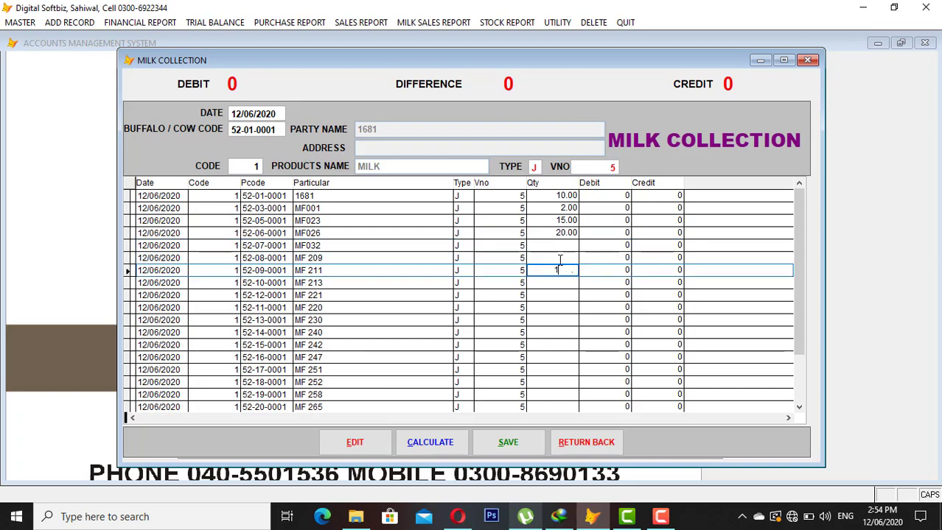
type("0")
key("Return")
key("Return")
type("10")
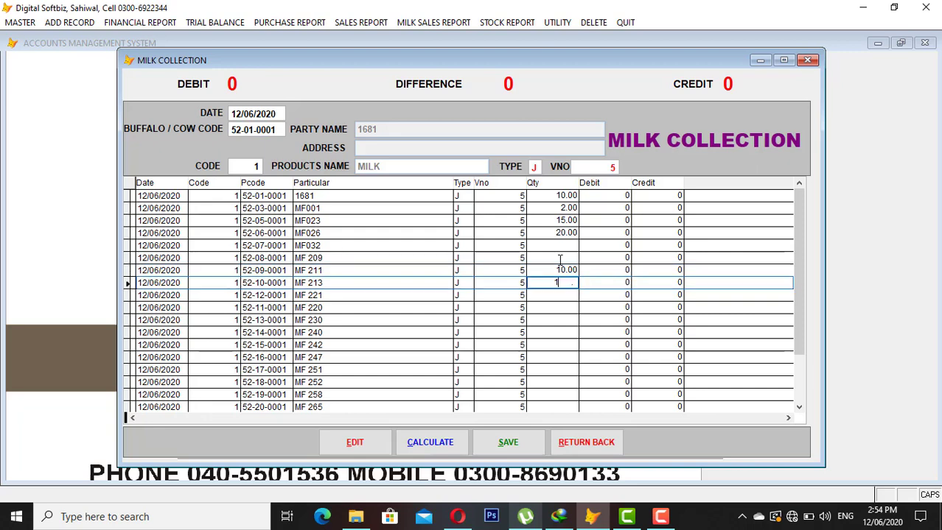
key("Return")
key("Return")
type("30")
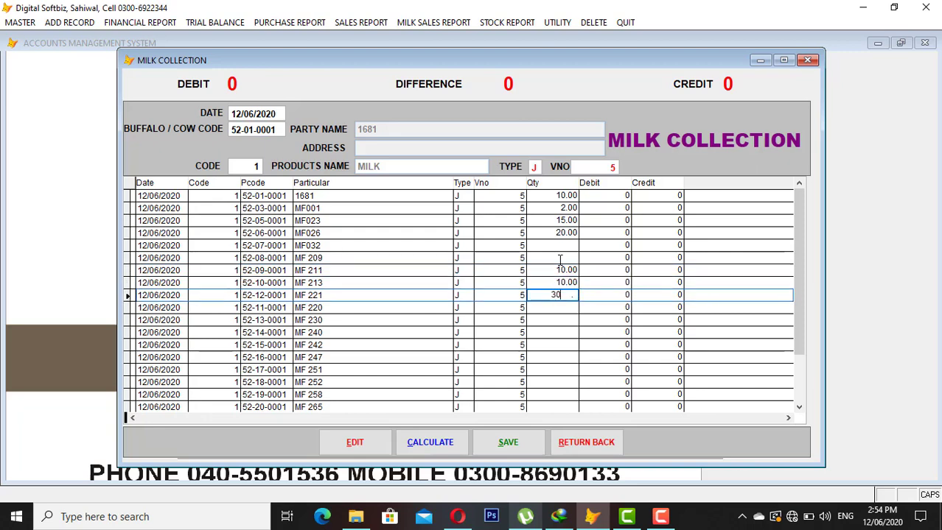
key("Return")
key("Return")
type("40")
key("Return")
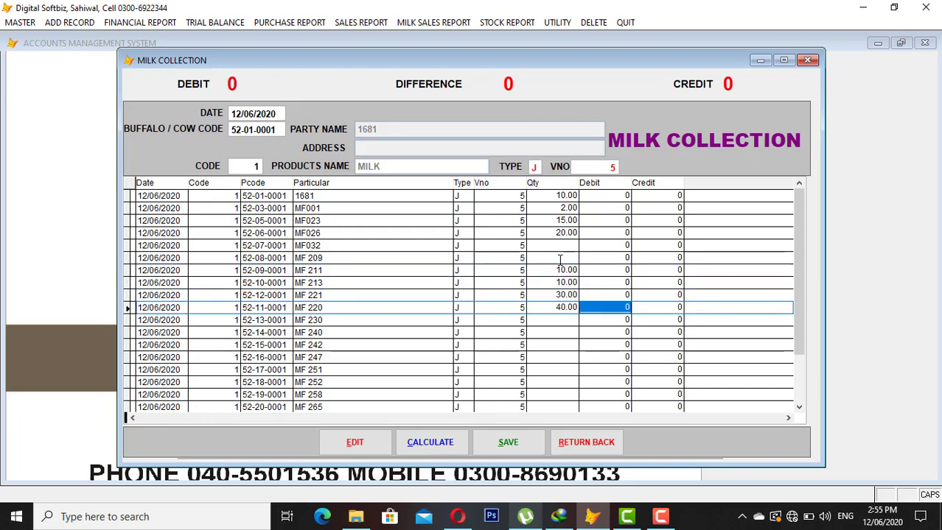
Calculate the milk collection totals, save and post the voucher, and close the milk collection form
left_click(434, 443)
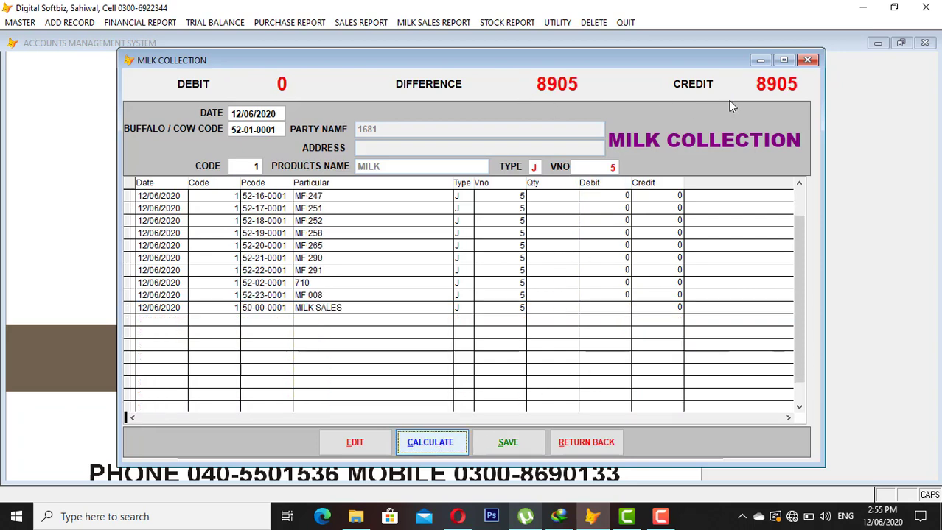
left_click(525, 435)
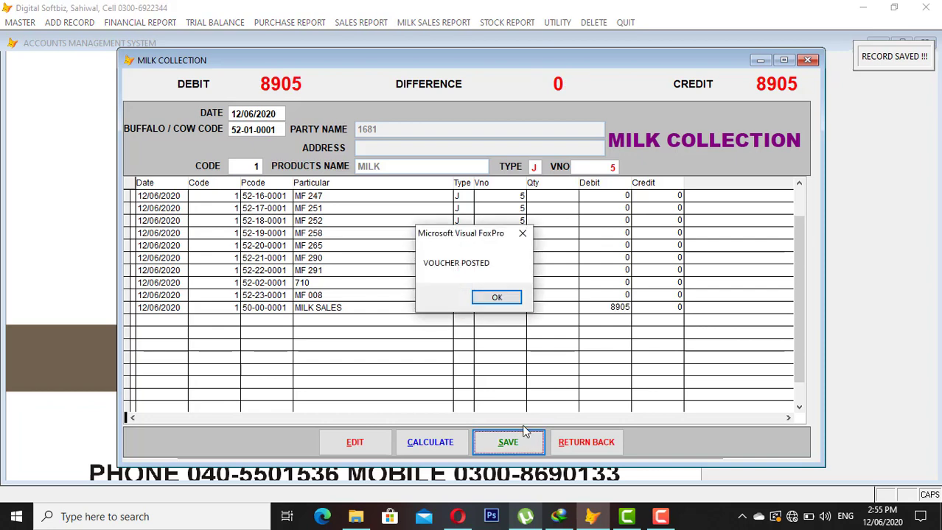
left_click(504, 297)
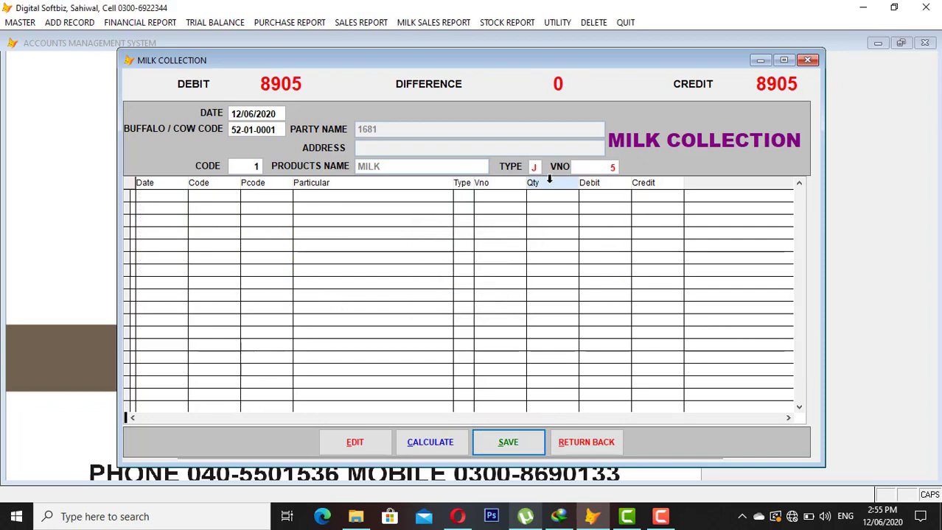
left_click(589, 446)
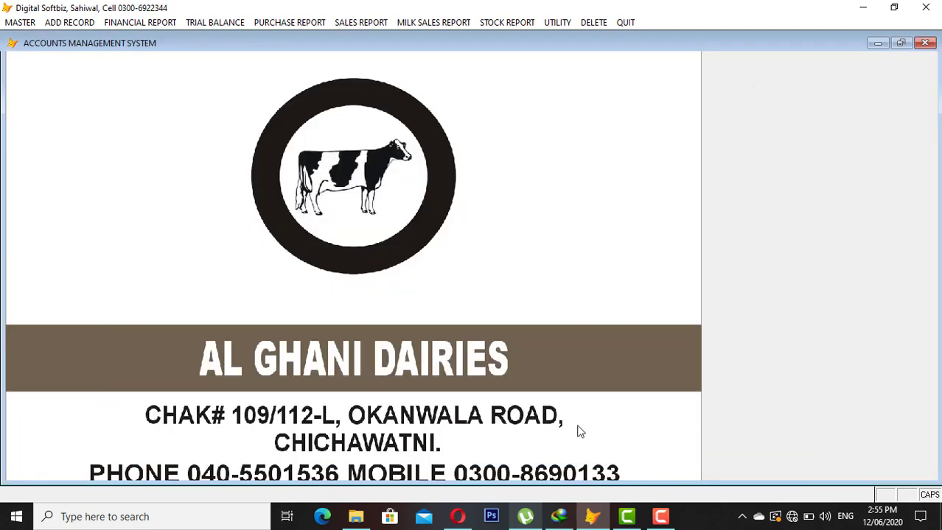
Preview the main store stock in hand as on 12/06/2020 for codes 1 to 93, examine the milk quantity, and close it
left_click(506, 22)
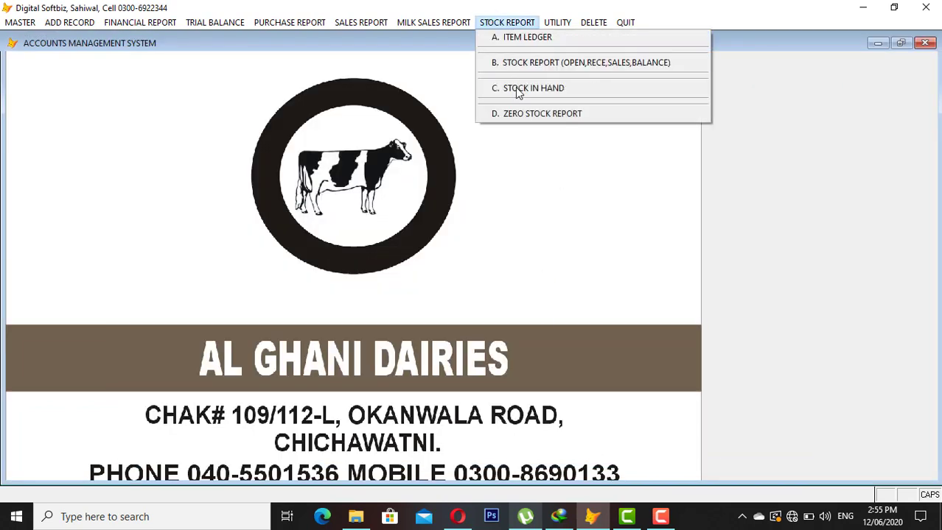
left_click(515, 88)
key("Return")
key("Return")
key("Return")
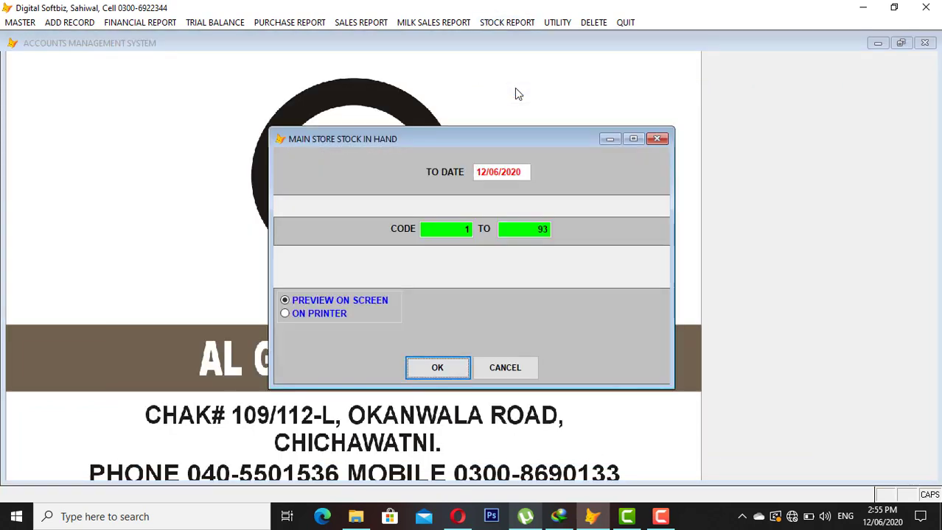
key("Return")
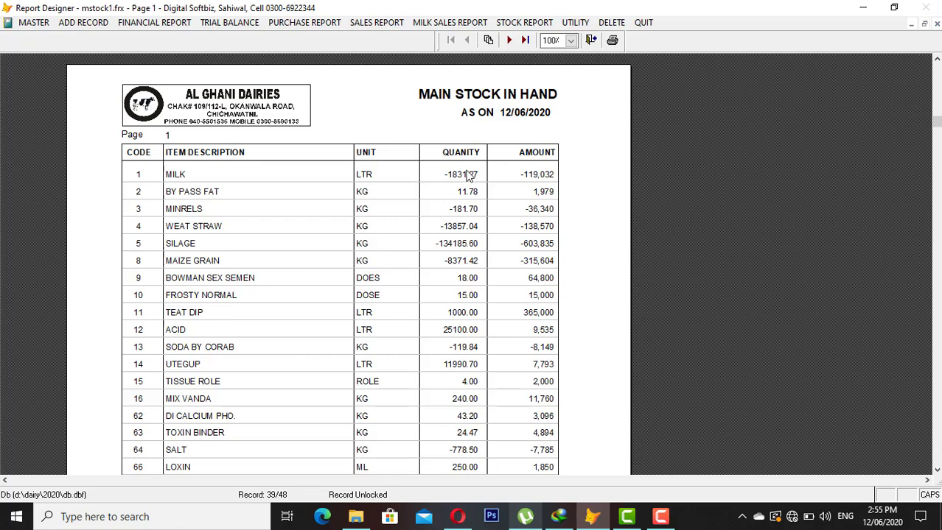
key("Escape")
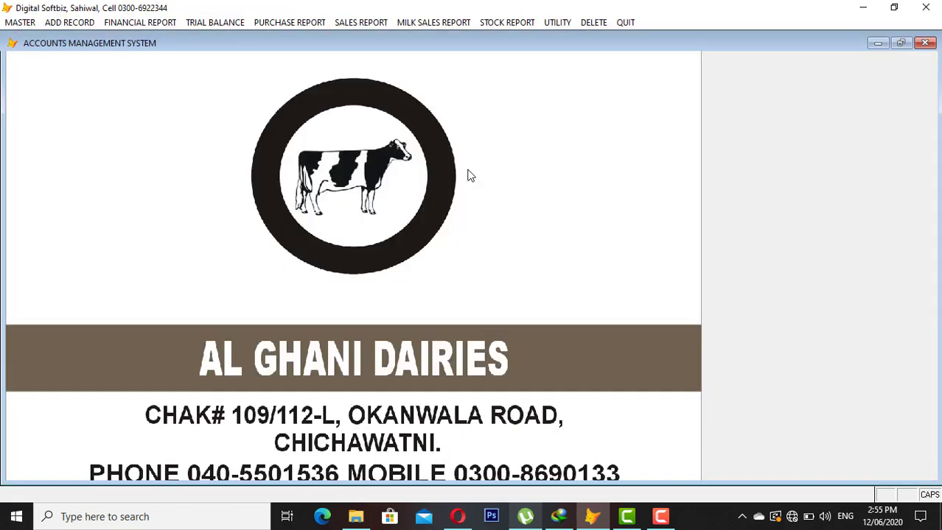
Start a milk sales invoice dated 12/06/2020 and choose the second customer in the ledger list as the debit party
left_click(70, 23)
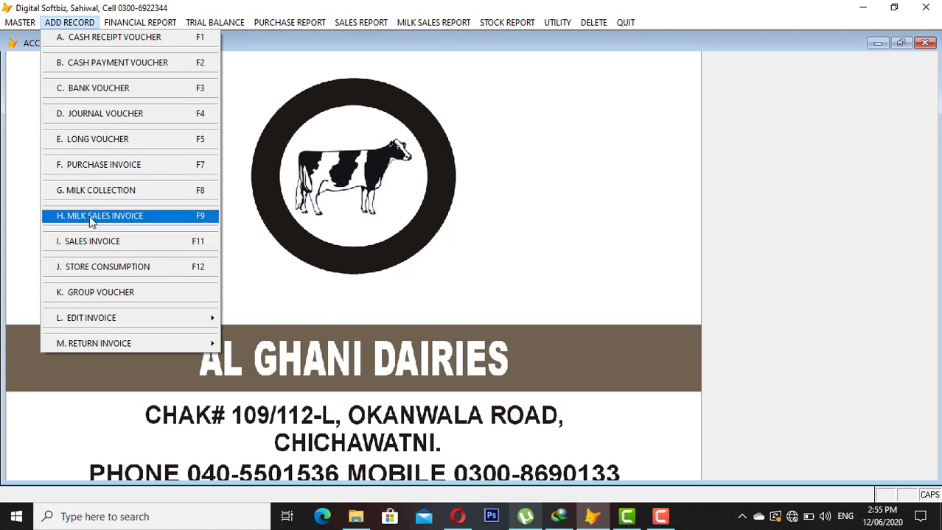
left_click(122, 216)
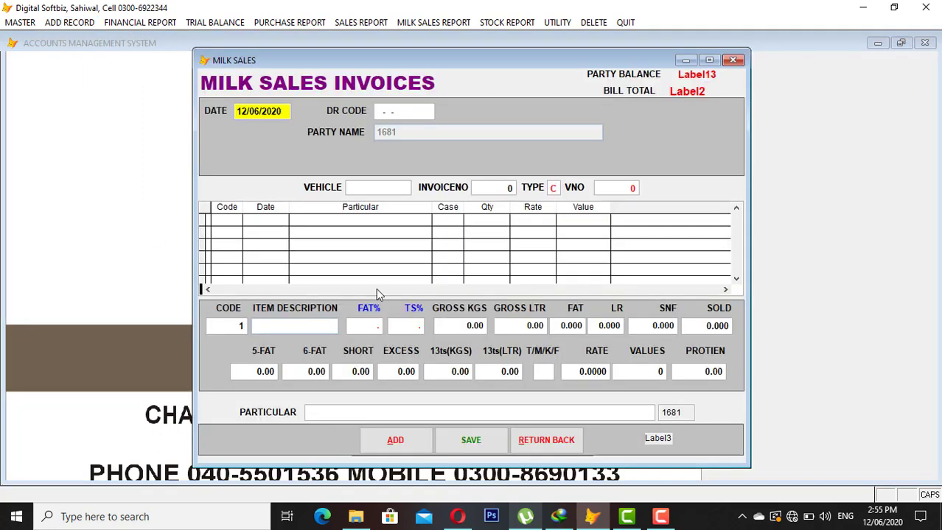
key("Return")
key("Return")
type("A")
key("Return")
key("Down")
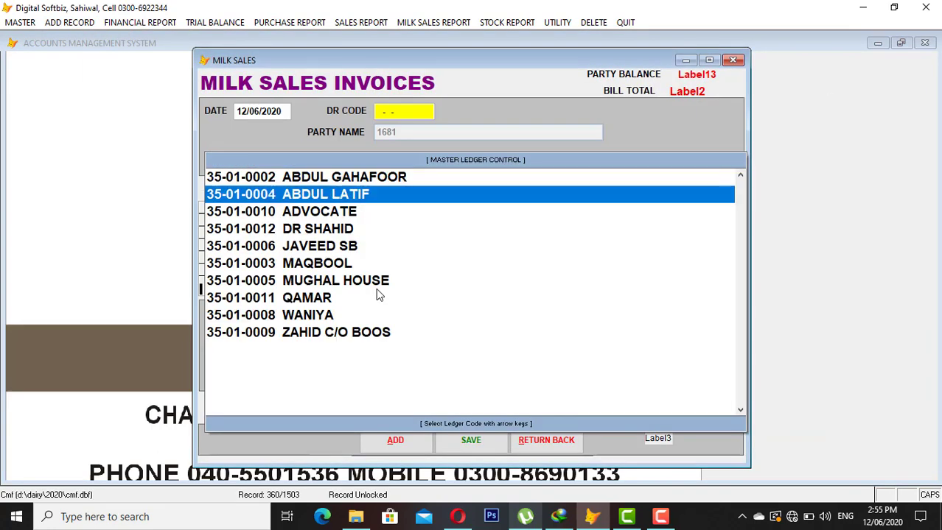
key("Return")
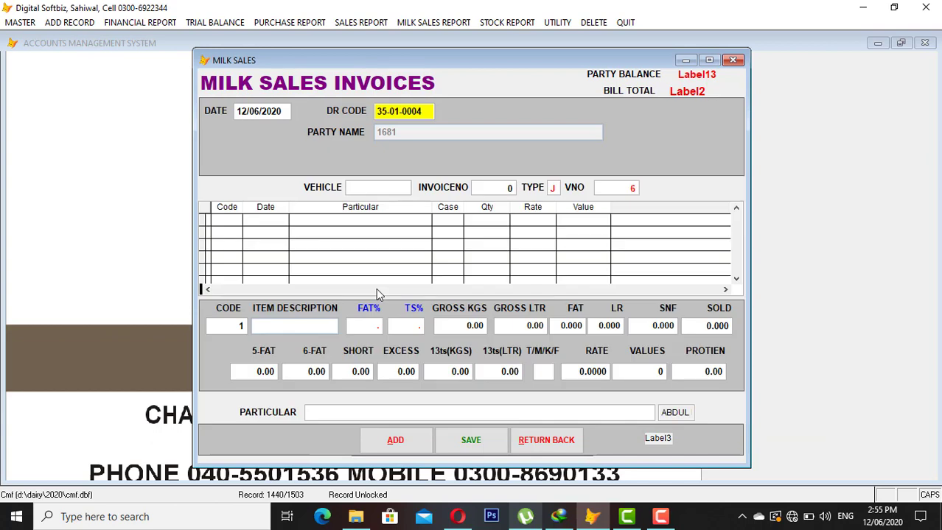
key("Return")
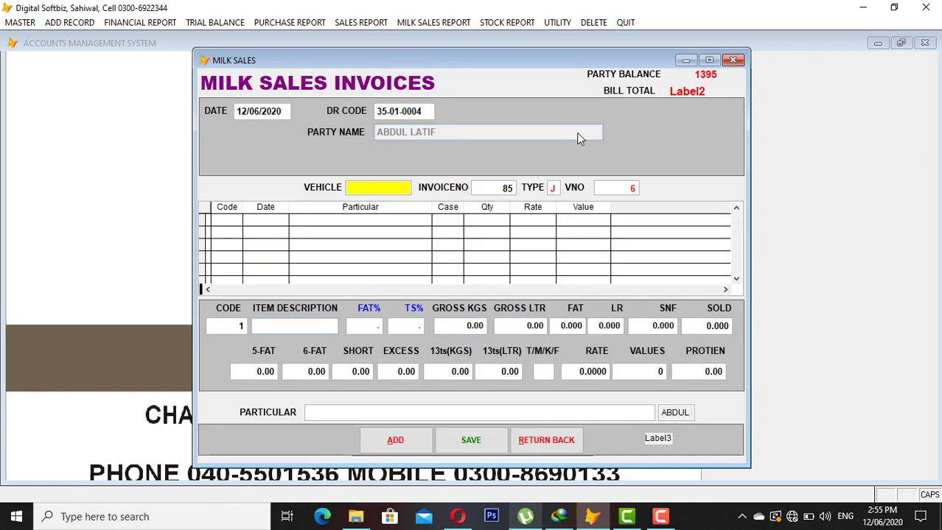
Enter vehicle 6546, keep the proposed invoice number, and select item code 1, milk, with its default FAT% and TS%
type("6546")
key("Return")
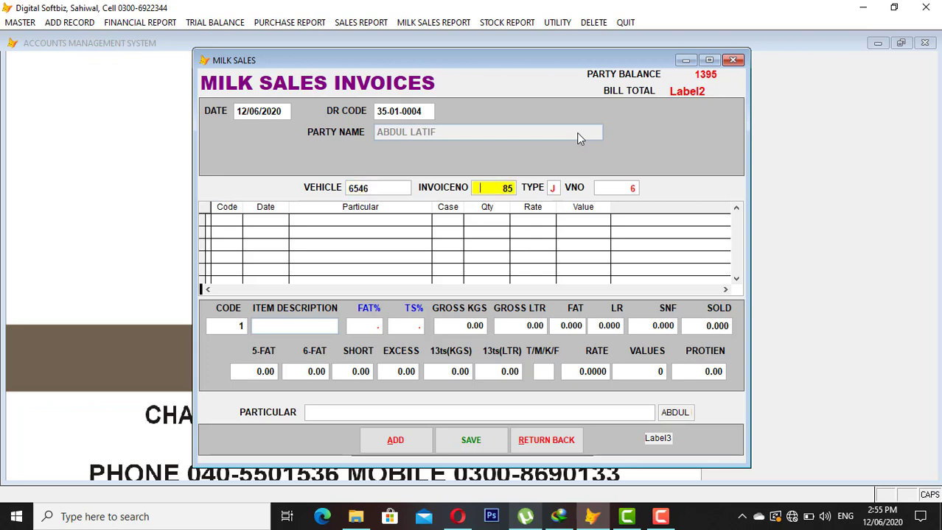
key("Return")
key("Return")
key("Return")
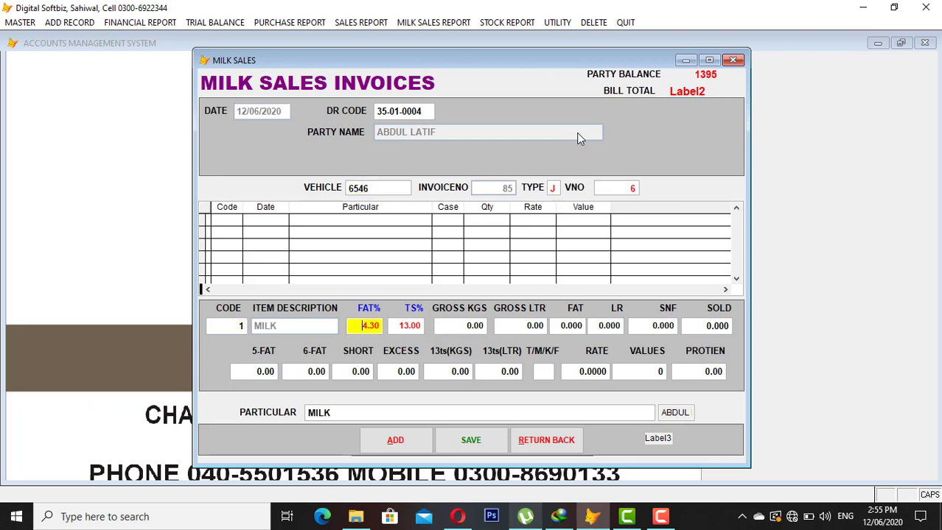
key("Return")
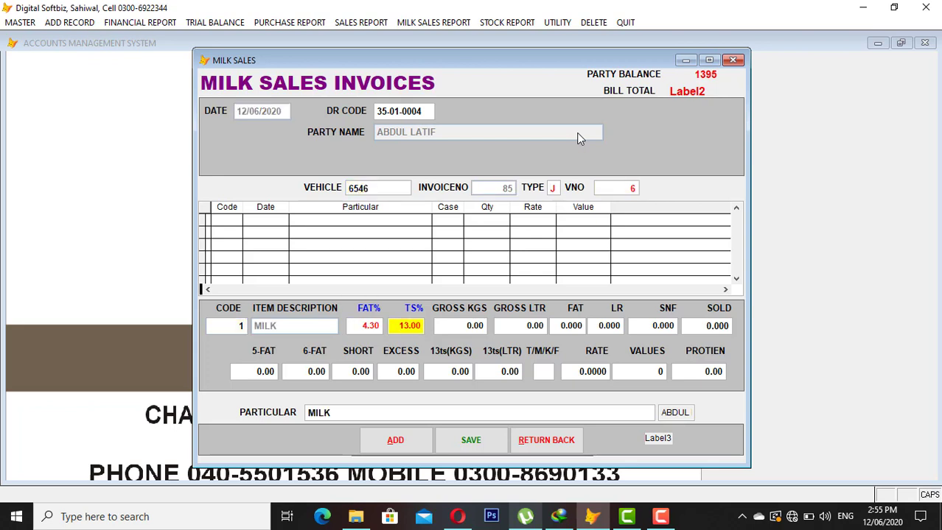
key("Return")
key("Return")
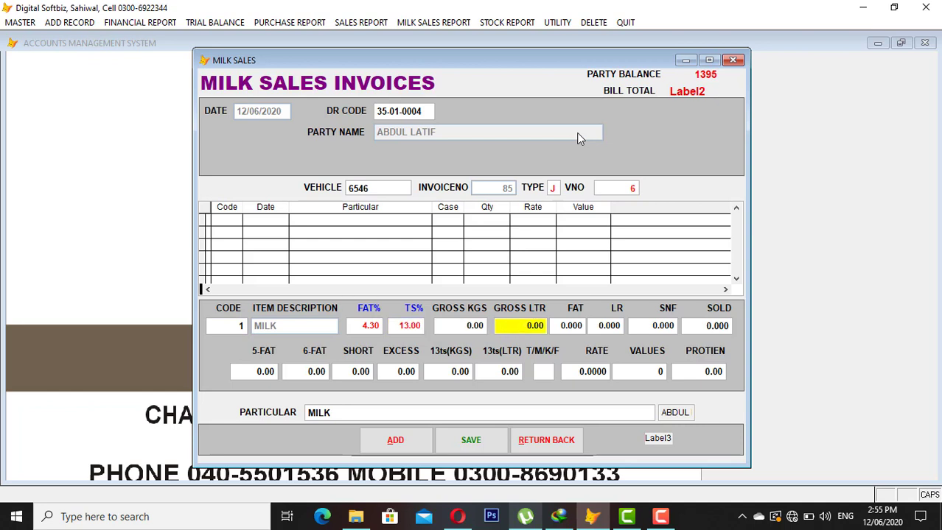
Enter 599 gross litres and a fat reading of 4.3 for the milk item
key("Up")
key("Return")
type("599")
key("Return")
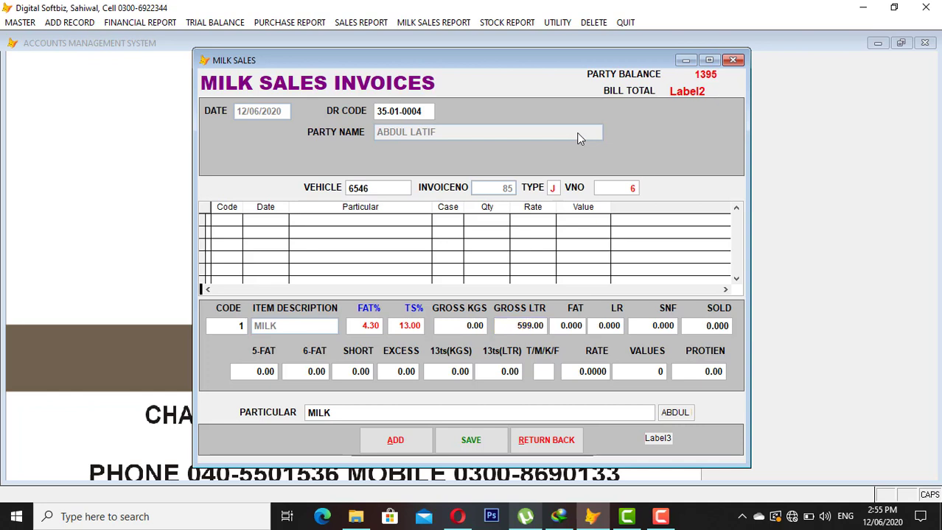
key("Return")
key("Up")
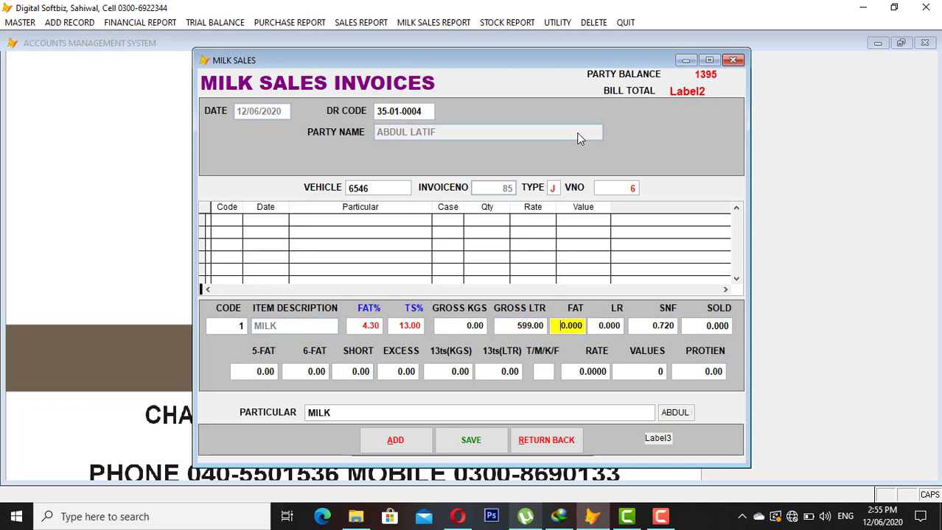
type("3")
key("Return")
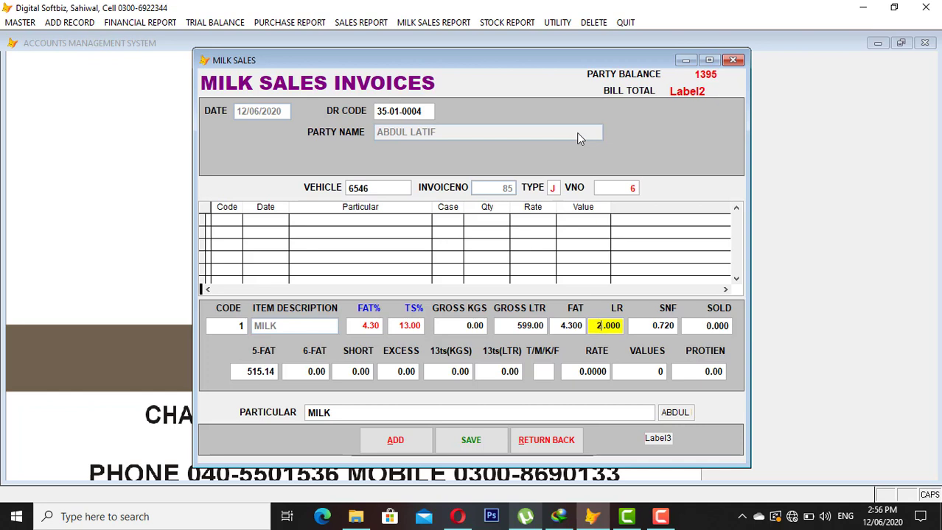
Set the milk's LR reading to 25 and accept the calculated SNF, fat and 13 TS quantities
type("25")
key("Return")
key("Return")
key("Return")
key("Return")
key("Return")
key("Return")
key("Return")
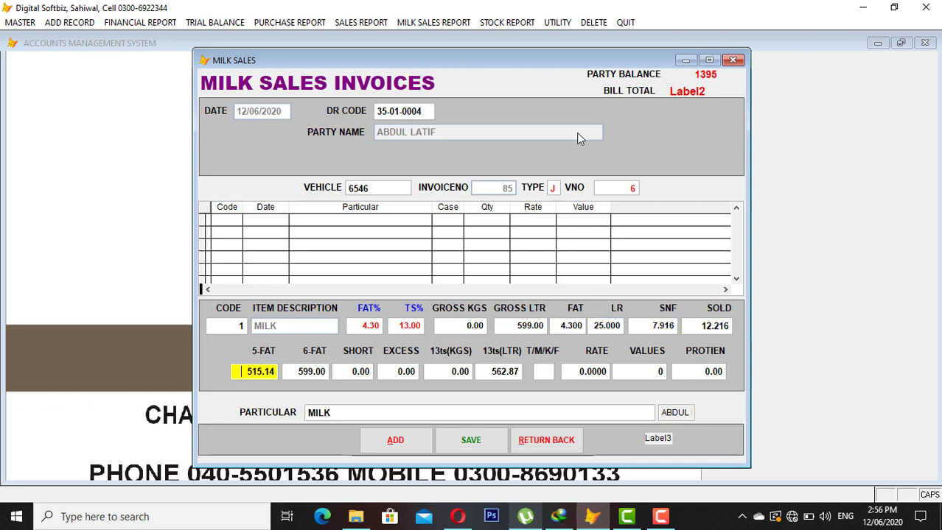
key("Return")
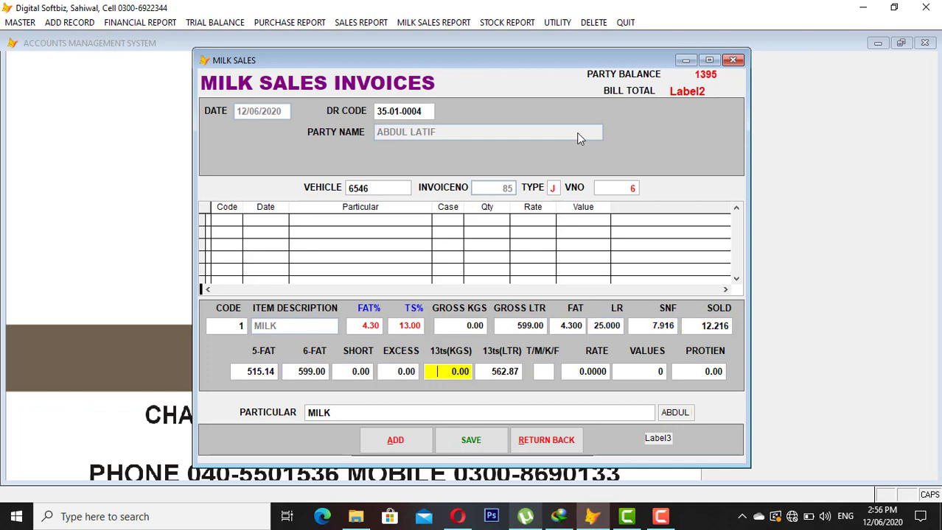
key("Return")
key("Return")
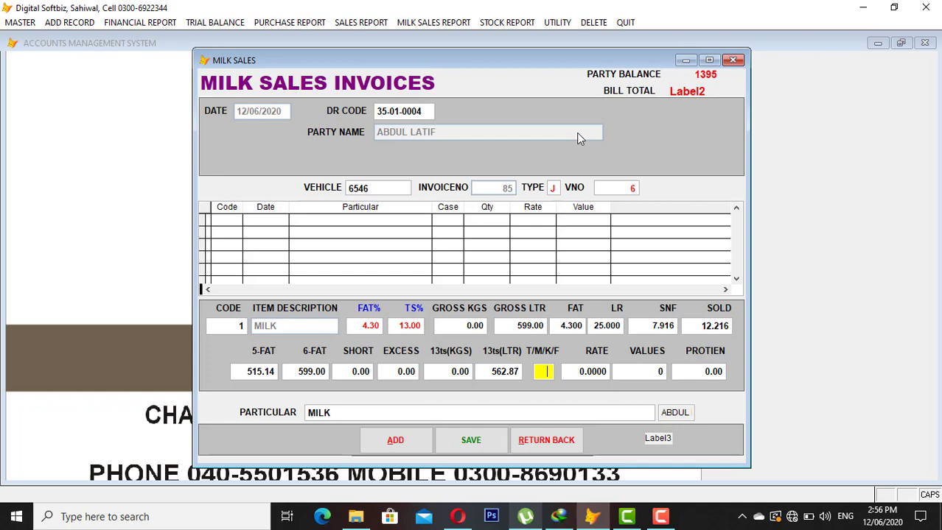
Price the milk on basis F at a rate of 50, save the milk sales invoice and close its form
type("F")
key("Return")
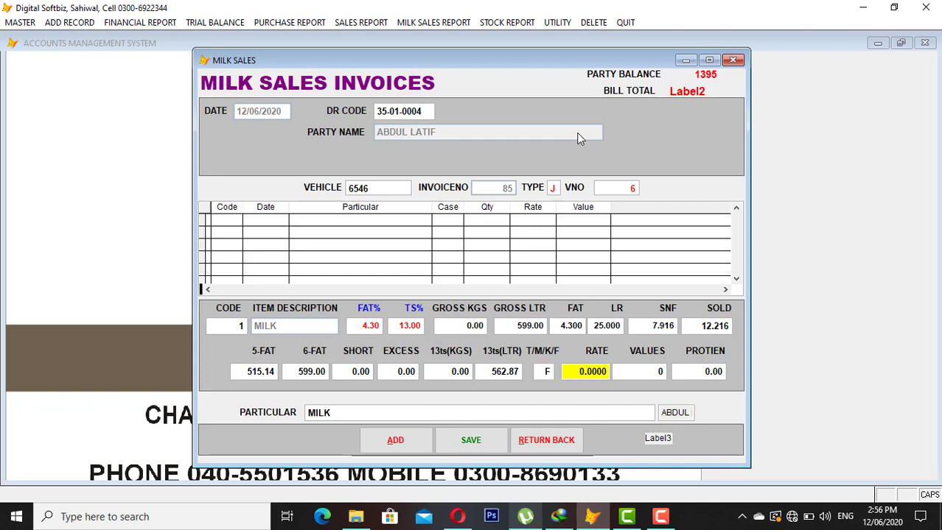
type("50")
key("Return")
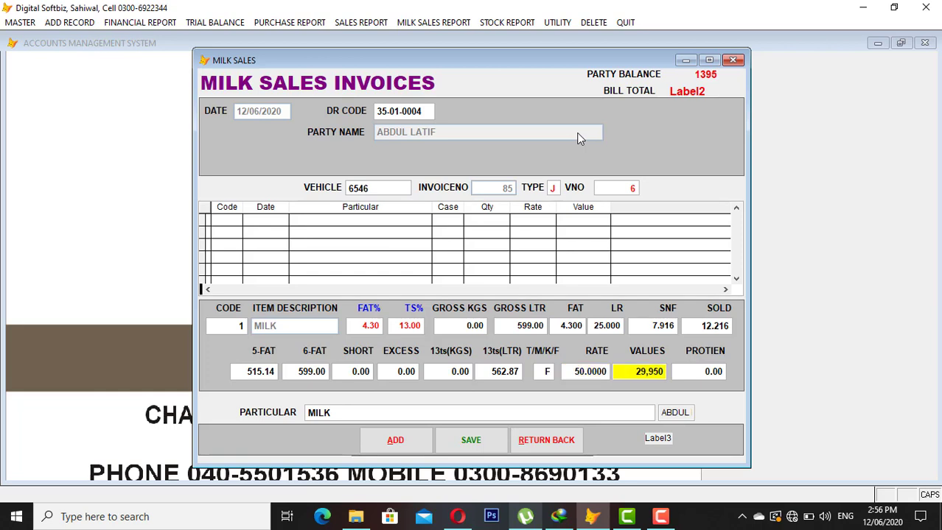
key("Return")
key("Return")
key("Return")
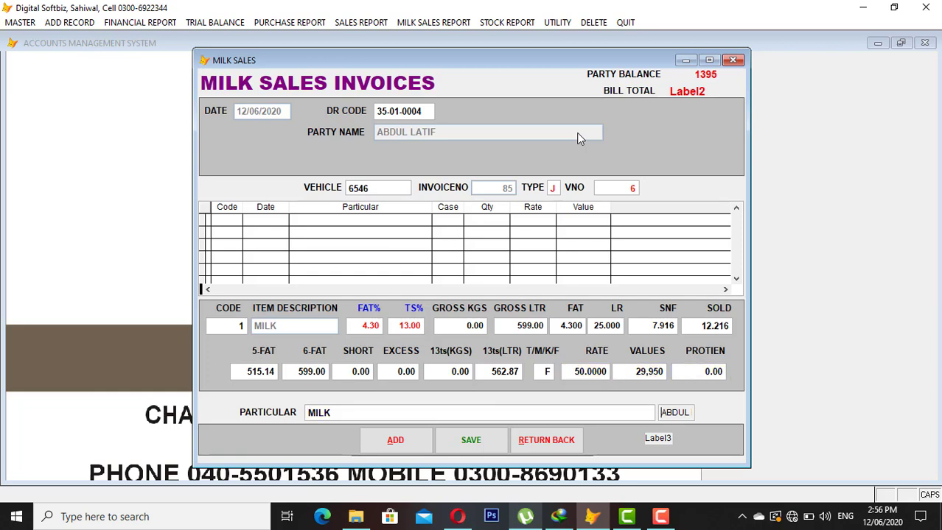
key("Return")
key("Return")
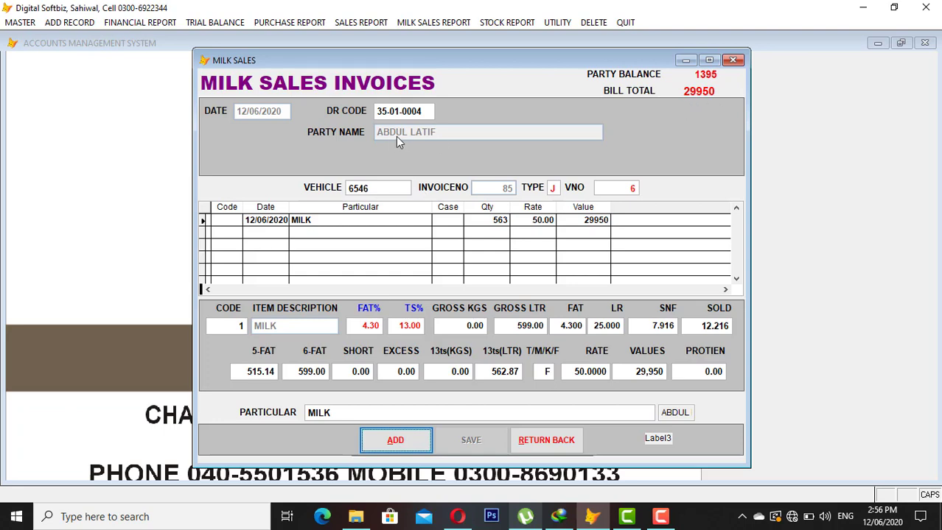
left_click(558, 442)
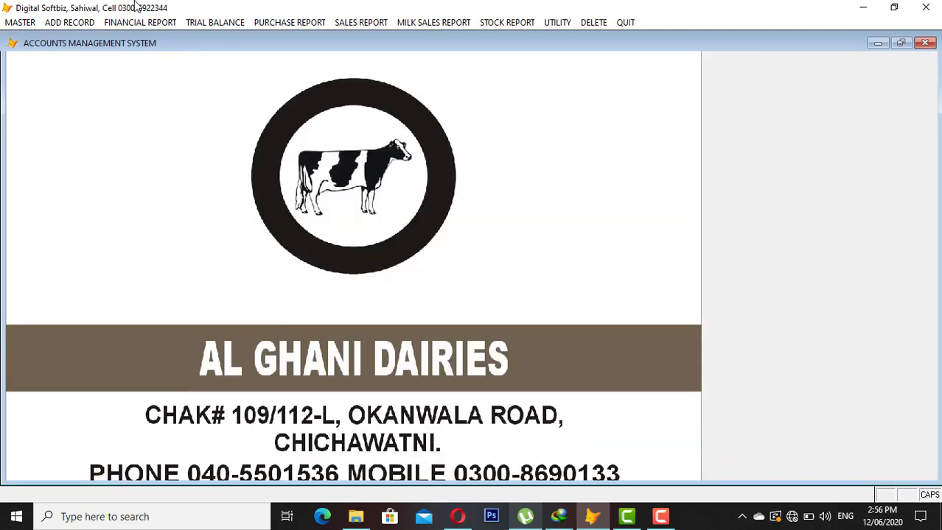
Preview the invoiced customer's ledger from 31/12/2018 to 12/06/2020, examine the latest entries and balance, and close it
left_click(138, 22)
left_click(141, 38)
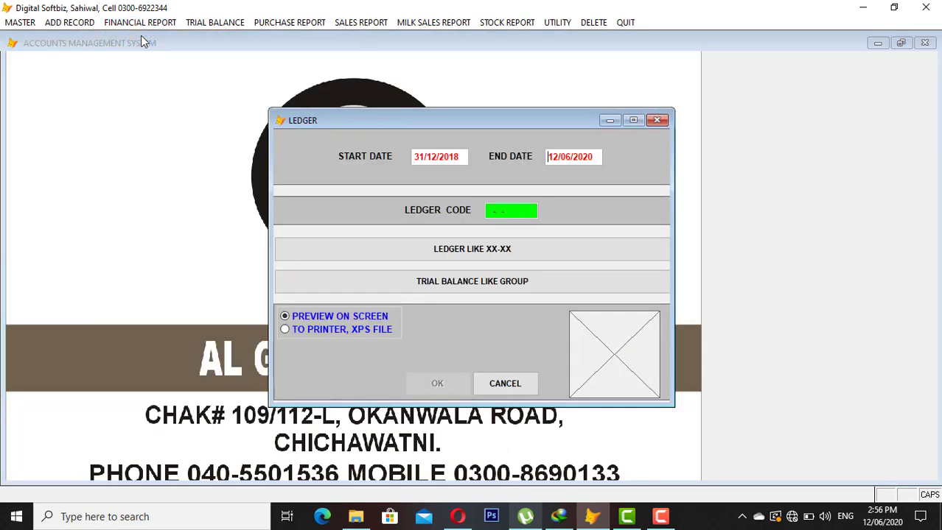
type("ABDU")
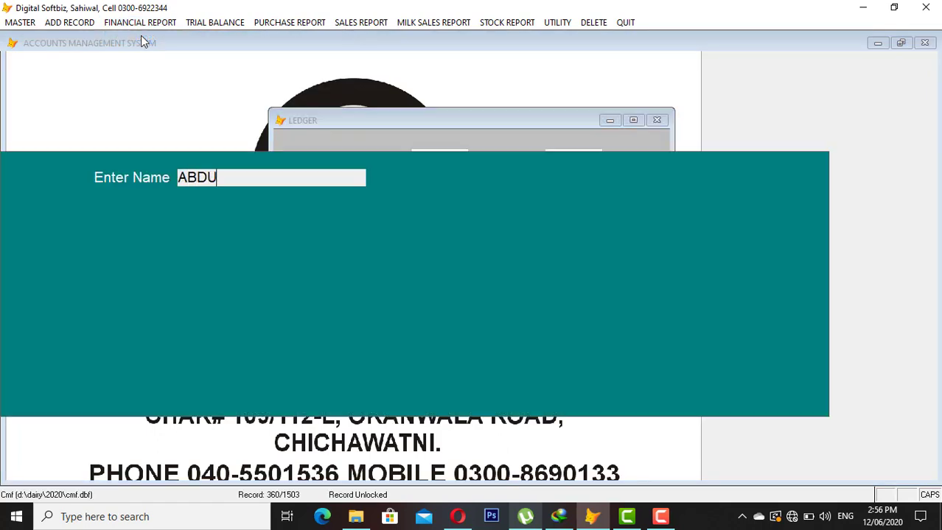
key("Return")
key("Down")
key("Return")
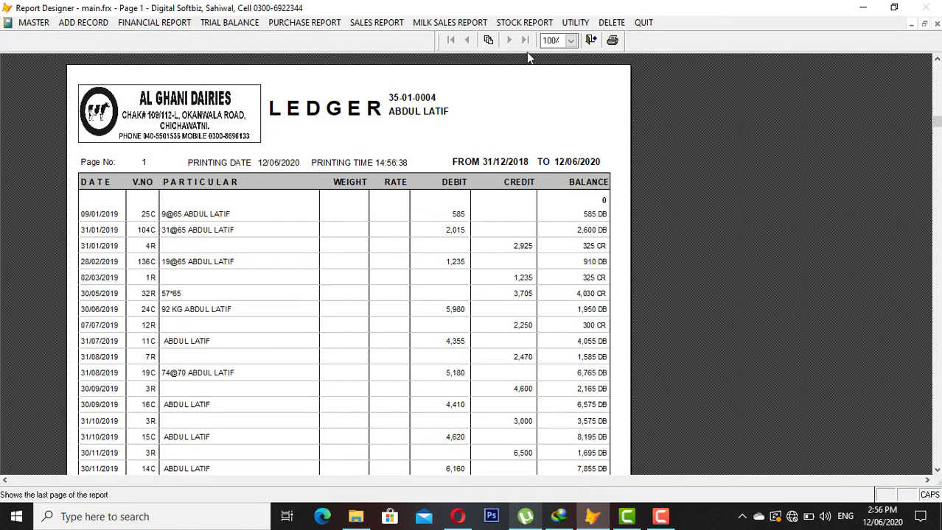
left_click(525, 41)
left_click(551, 356)
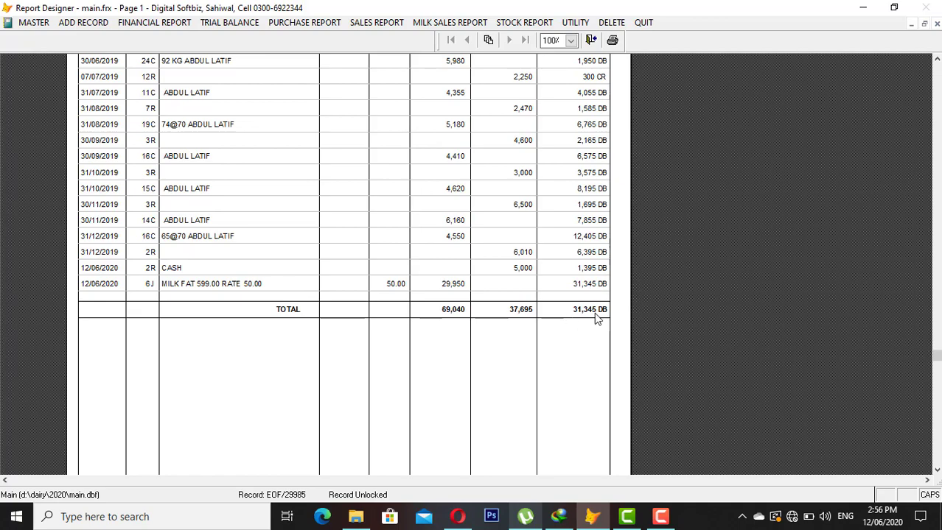
key("Escape")
key("Escape")
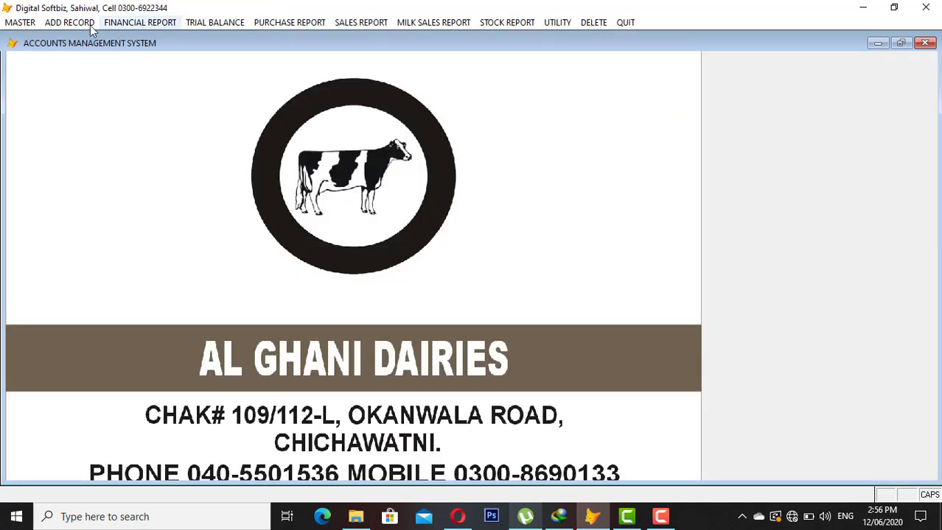
Preview the daily milk sales report for 12/06/2020 across all ledgers, examine the day's invoices, and close it
left_click(89, 24)
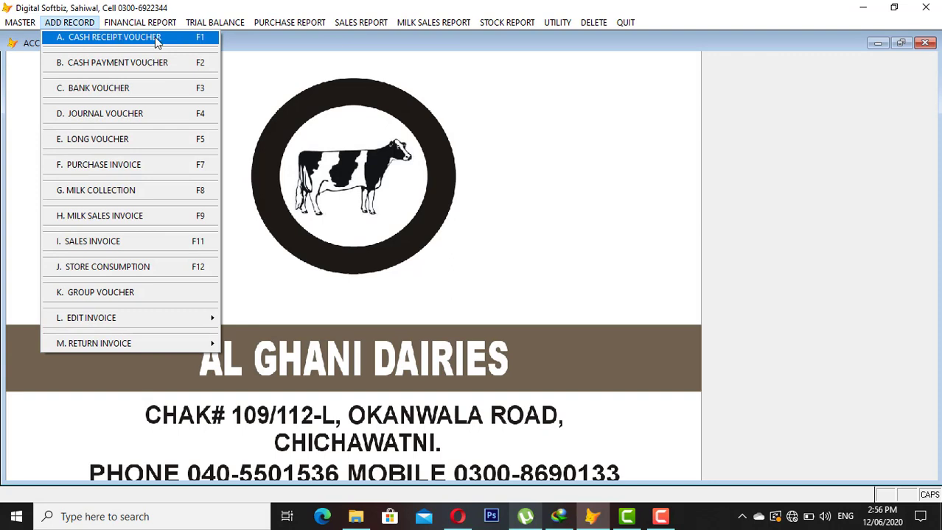
mouse_move(366, 30)
mouse_move(423, 24)
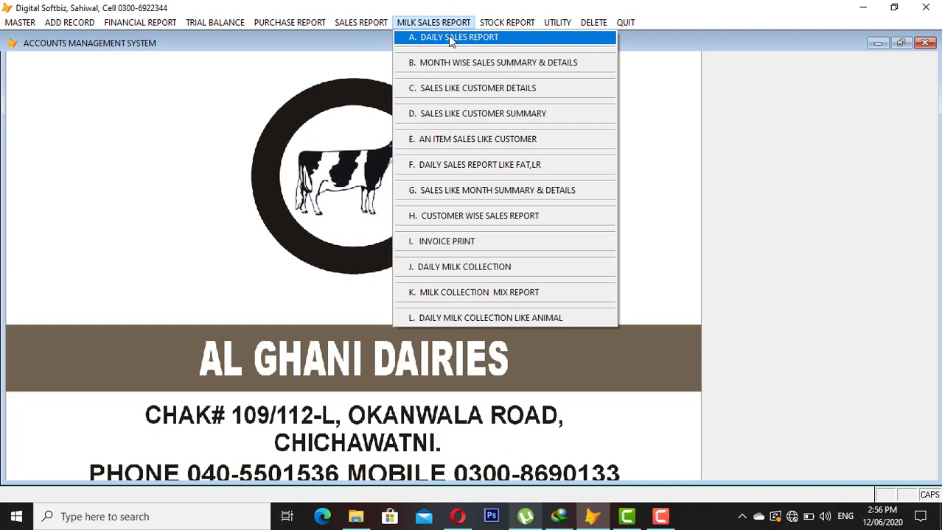
left_click(447, 42)
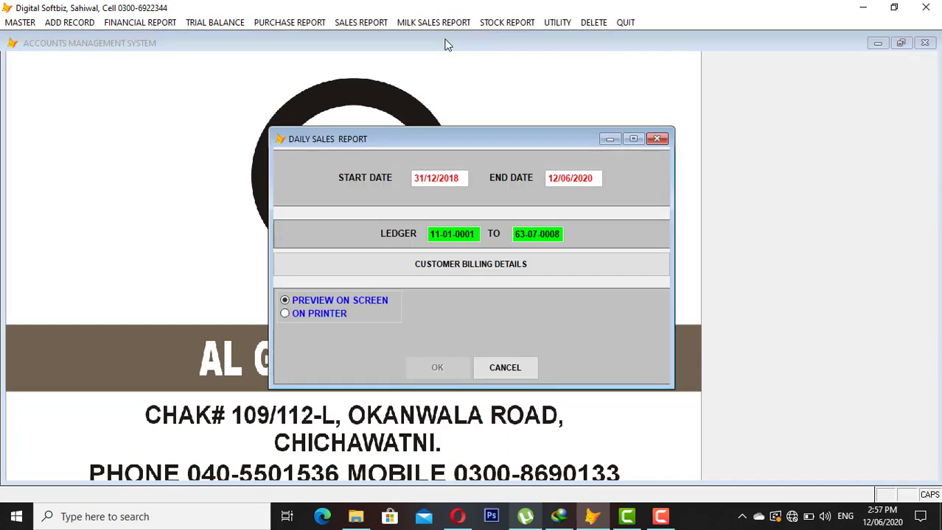
type("12062020")
key("Return")
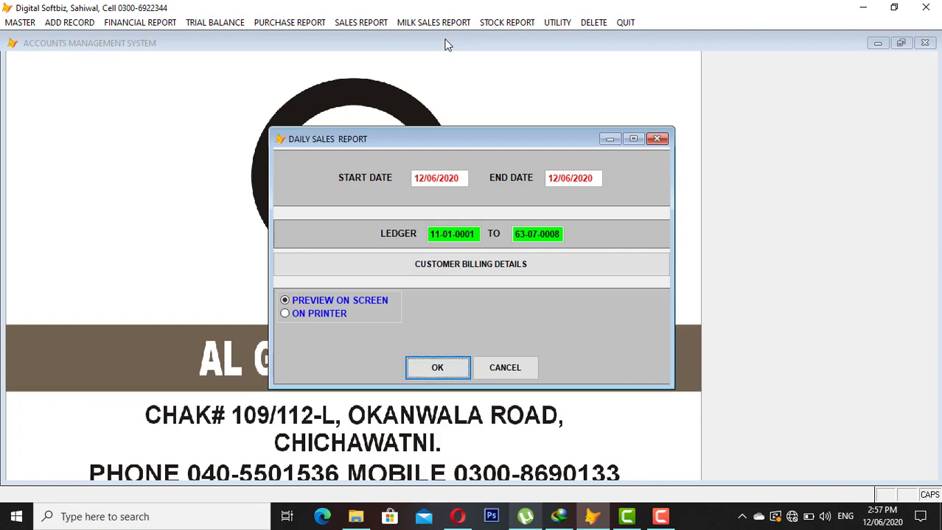
key("Return")
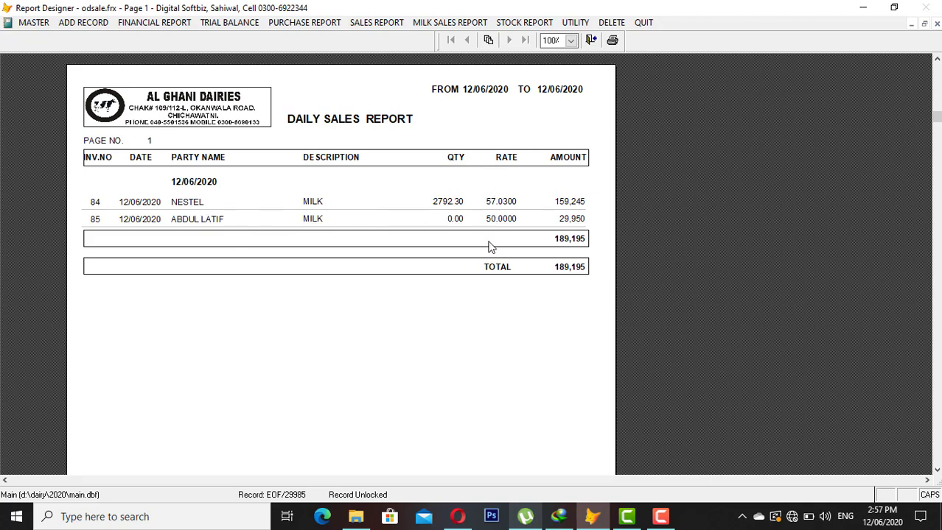
key("Escape")
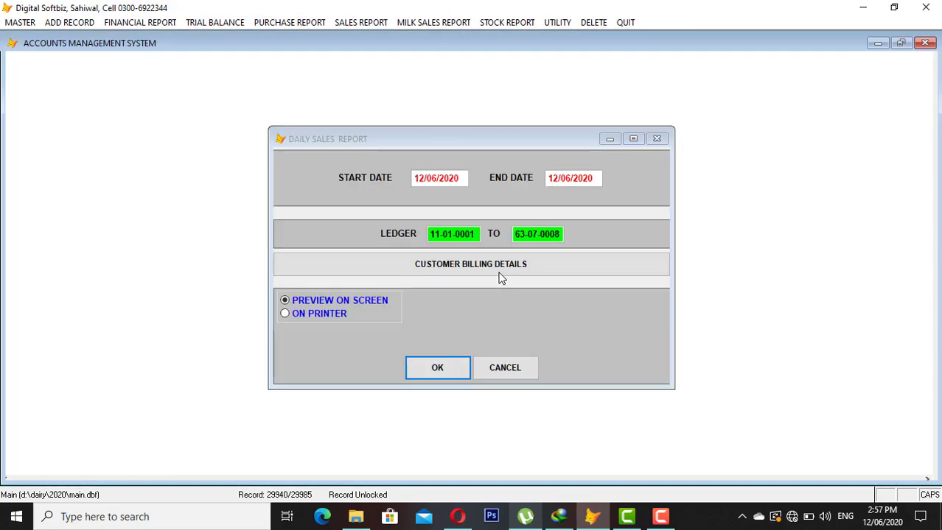
key("Escape")
Start a store consumption entry dated 12/06/2020 with buffalo/cow code 52-01-0002
left_click(69, 22)
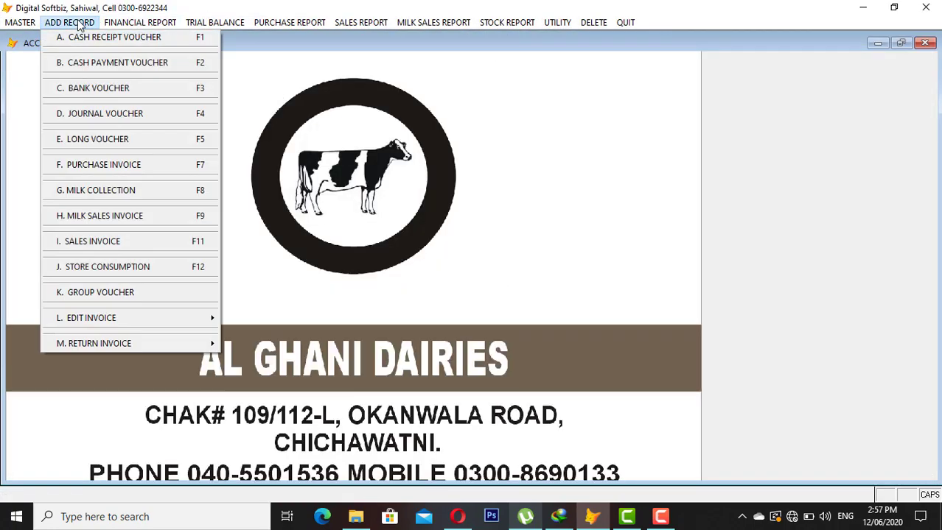
left_click(128, 270)
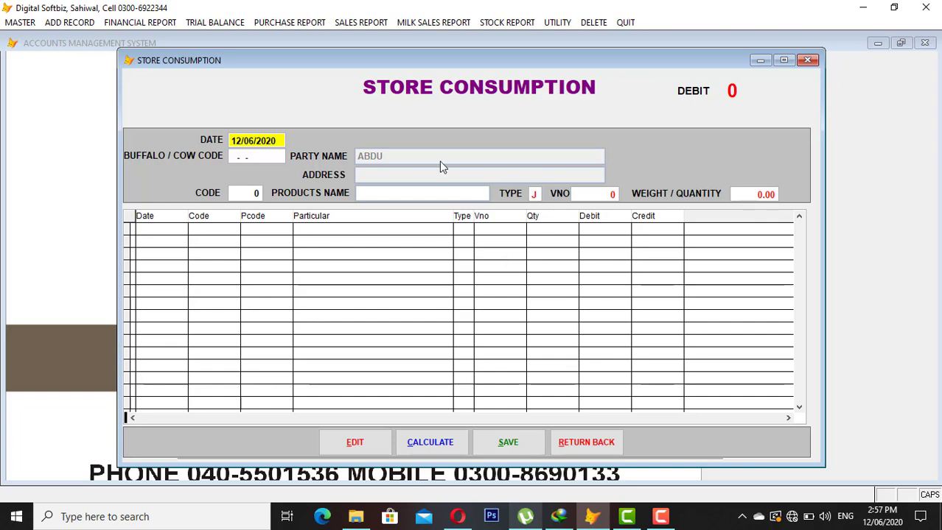
key("Return")
type("52")
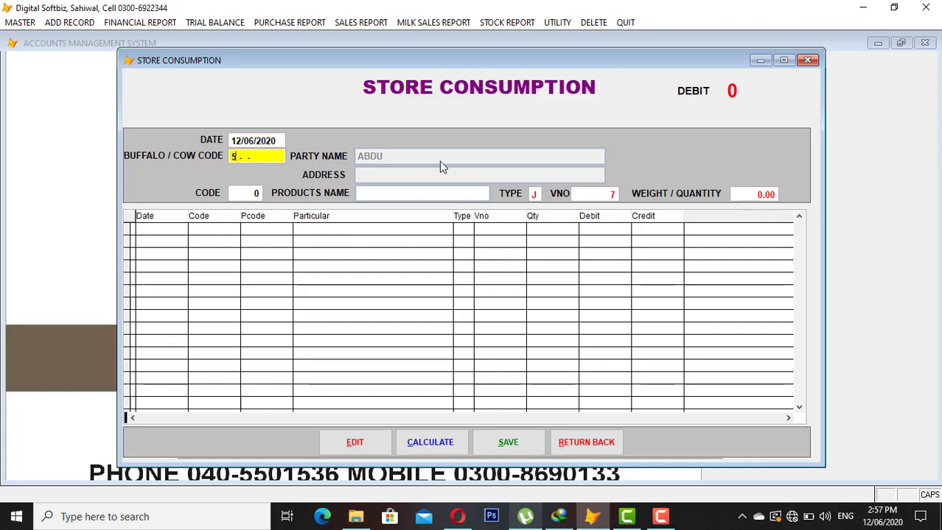
type("02")
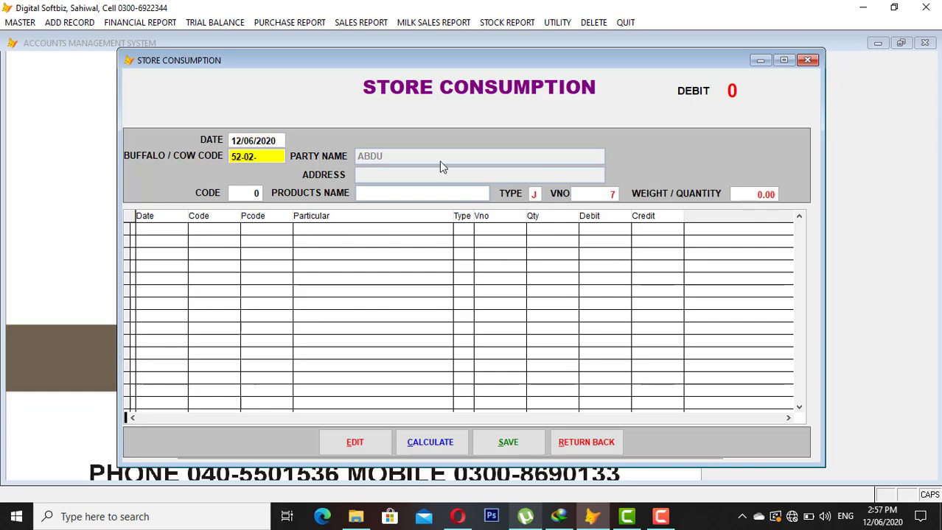
key("BackSpace")
key("BackSpace")
type("01-0002")
key("Return")
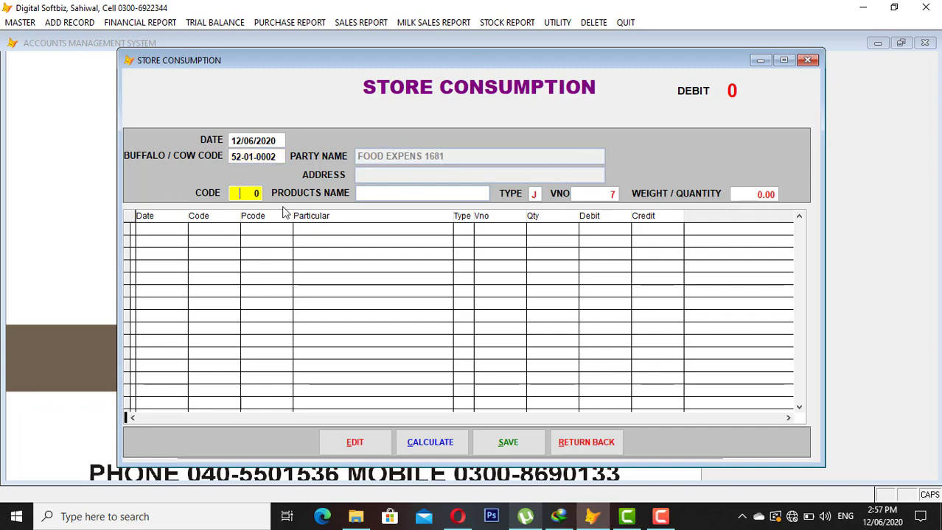
Look up items beginning with S and select SILAGE as the consumed product
key("Return")
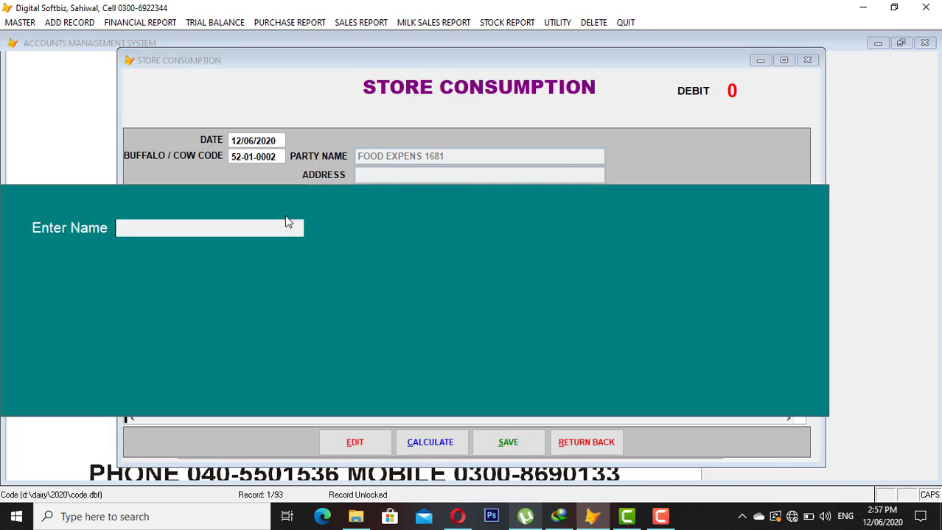
type("S")
key("Return")
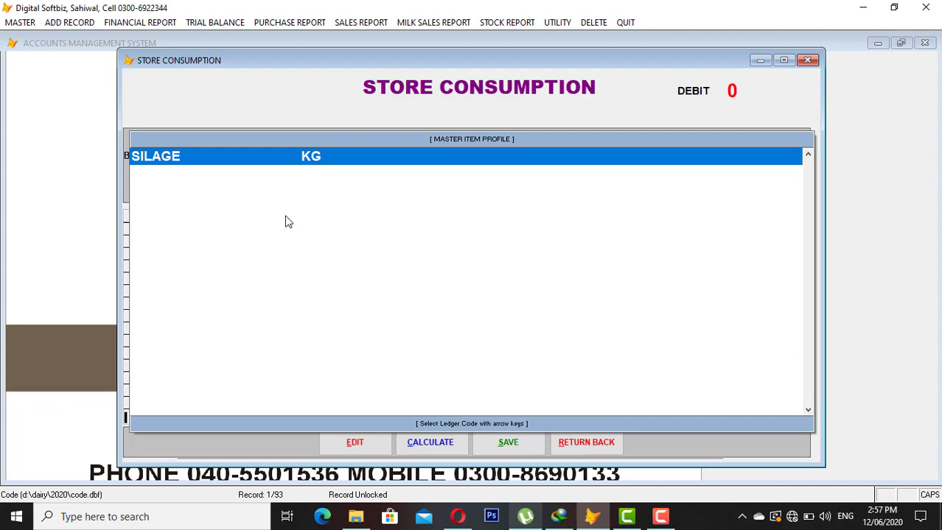
key("Return")
key("Return")
key("Return")
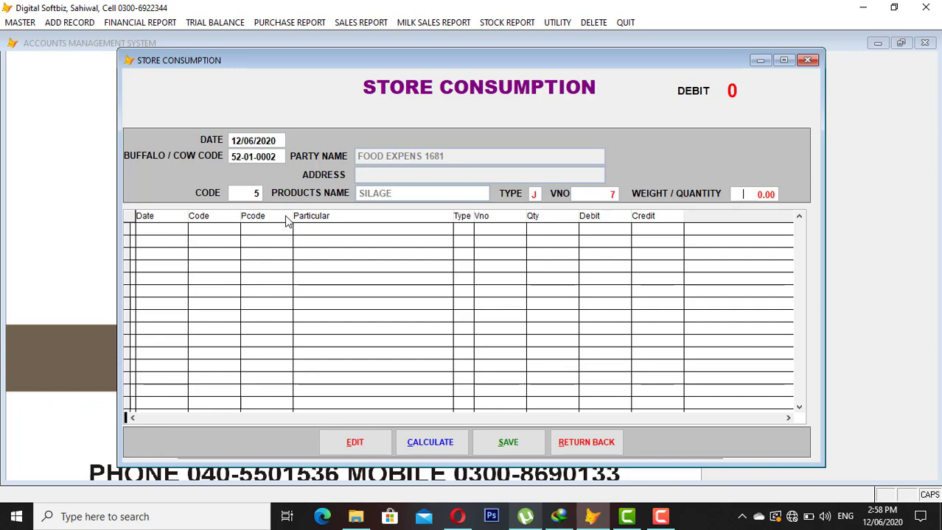
Set the silage weight/quantity to 1200 and review the consumption lines generated for the animals
type("100")
key("BackSpace")
key("BackSpace")
type("1200")
key("Return")
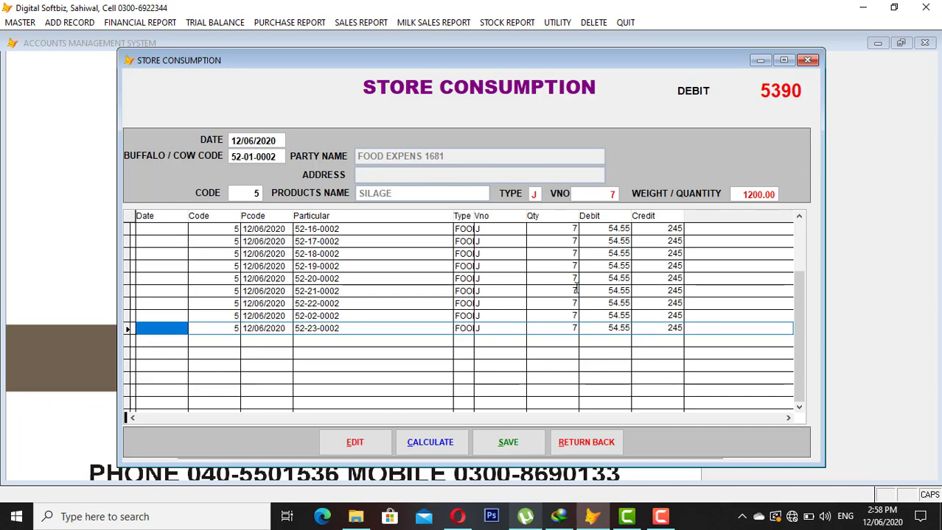
left_click_drag(796, 293, 799, 240)
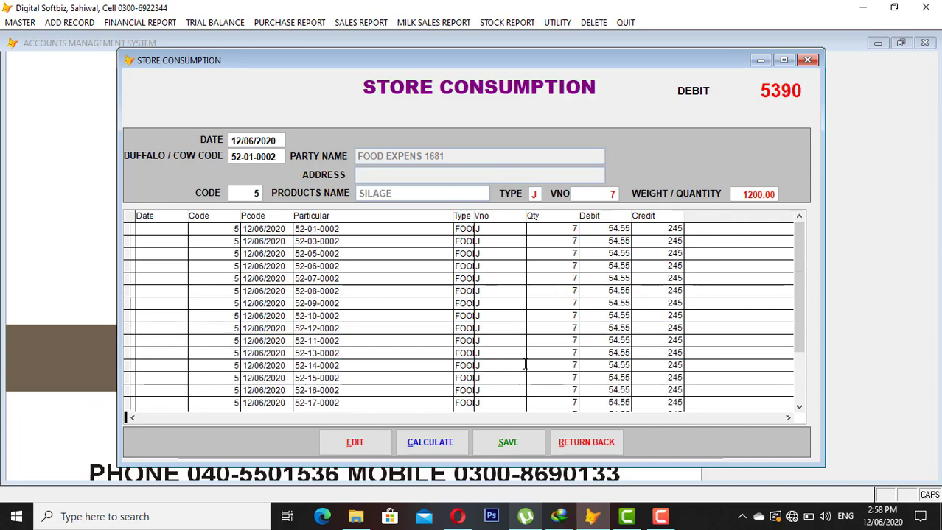
Calculate and save the silage consumption voucher, acknowledge its posting and close the form
left_click(456, 446)
left_click(510, 447)
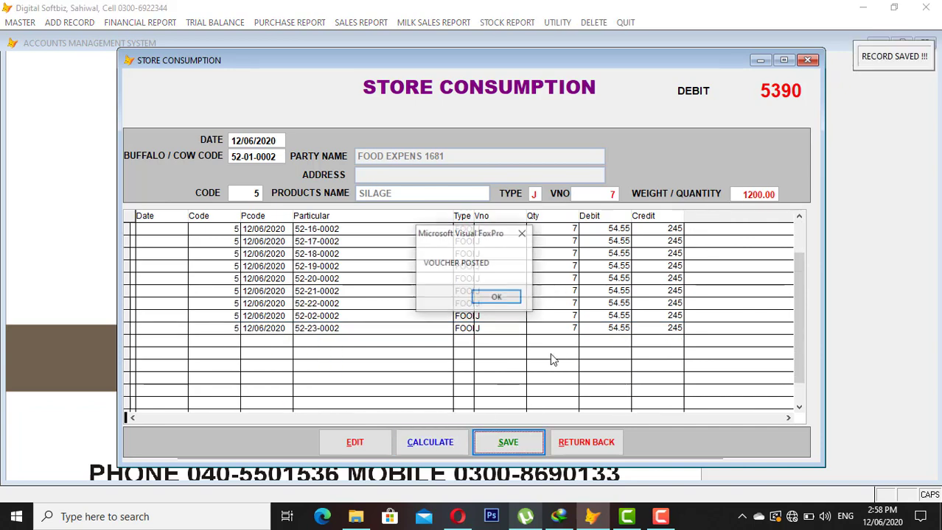
left_click(498, 299)
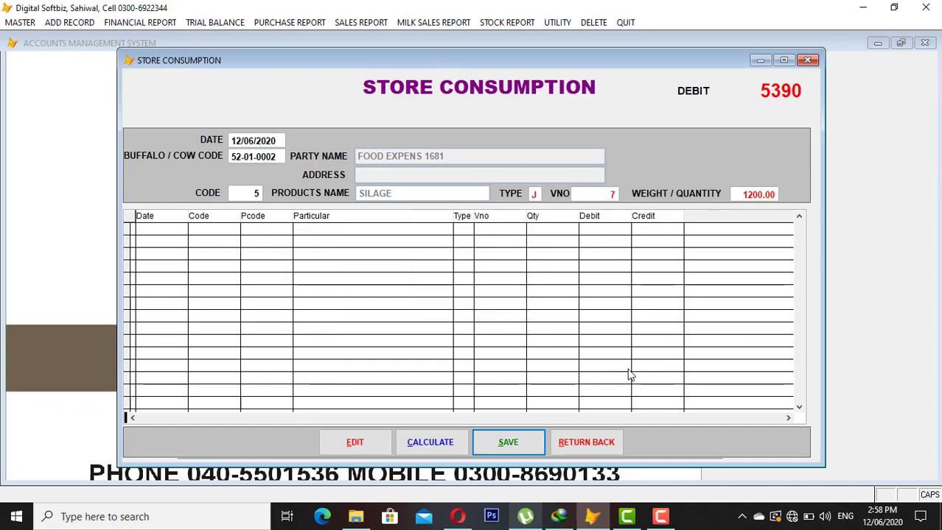
left_click(606, 442)
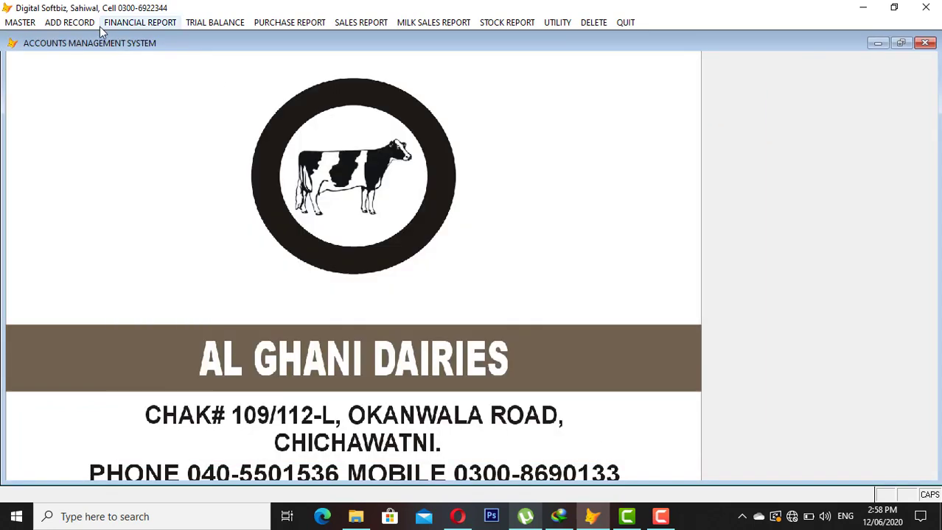
Open the group voucher form, examine its fields and close it without adding an entry
left_click(69, 22)
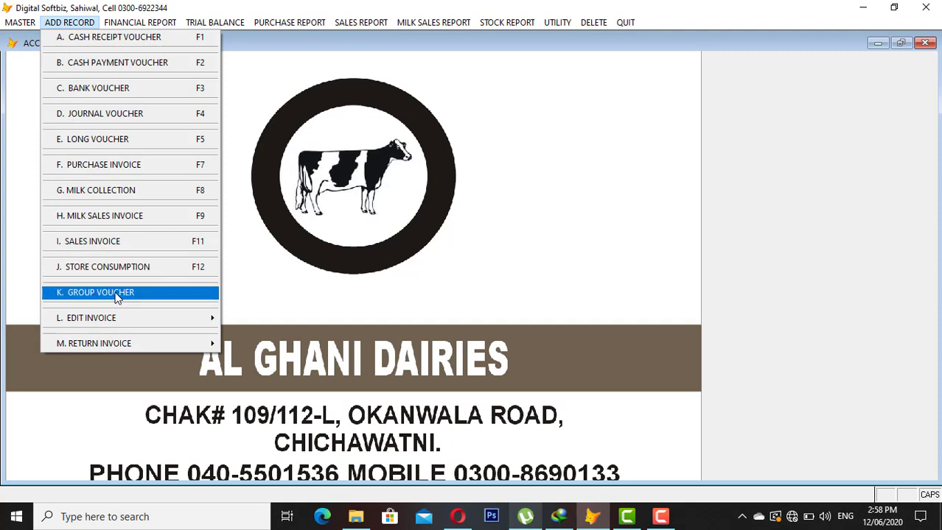
left_click(145, 293)
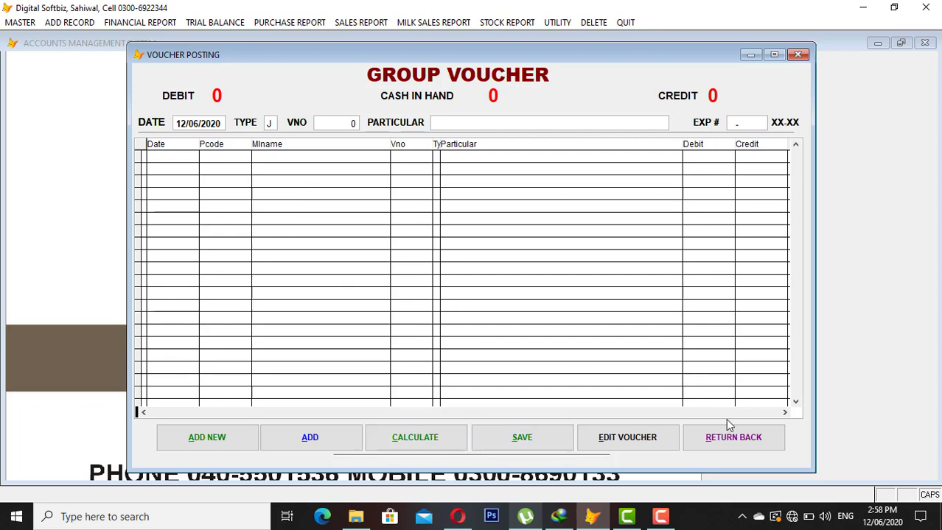
left_click(774, 443)
left_click(65, 22)
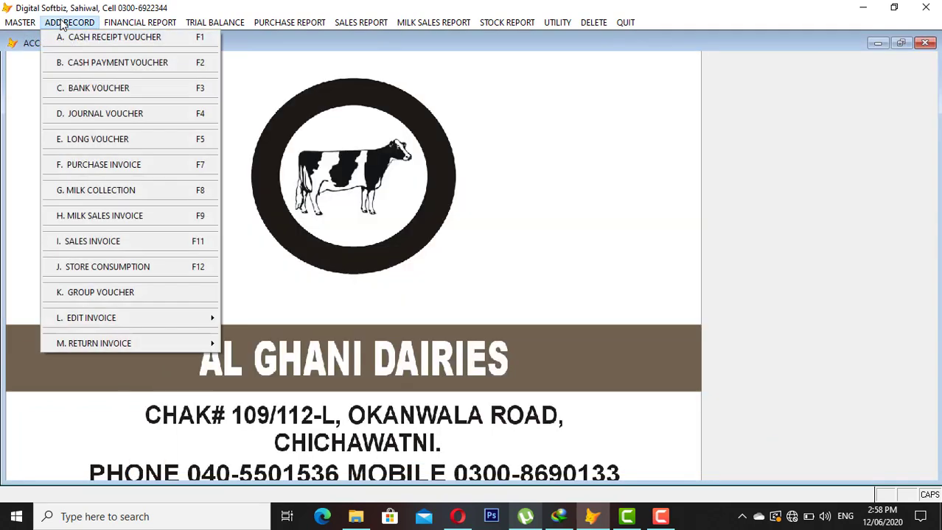
mouse_move(163, 321)
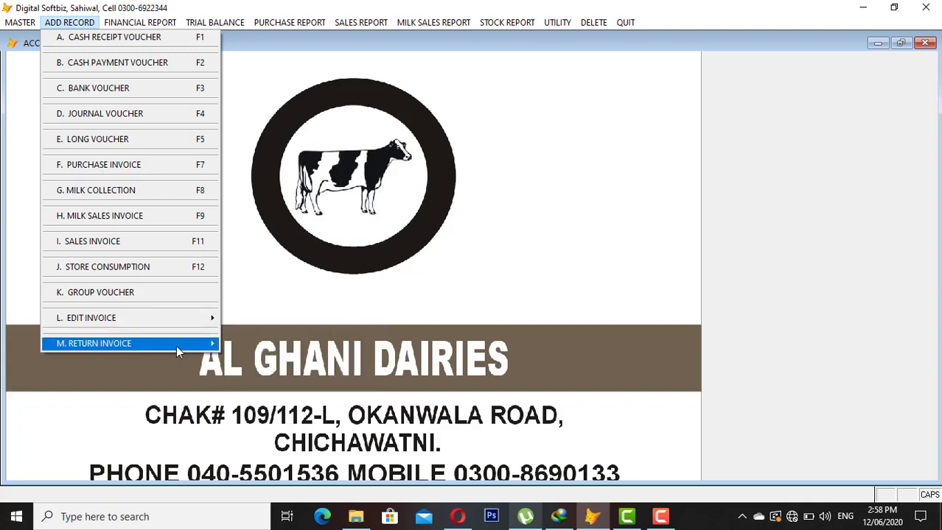
mouse_move(176, 350)
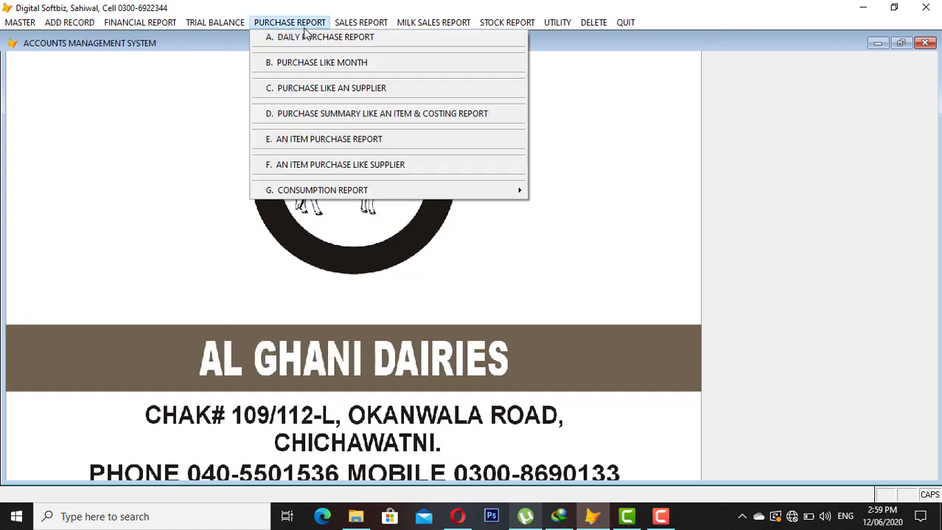
mouse_move(557, 24)
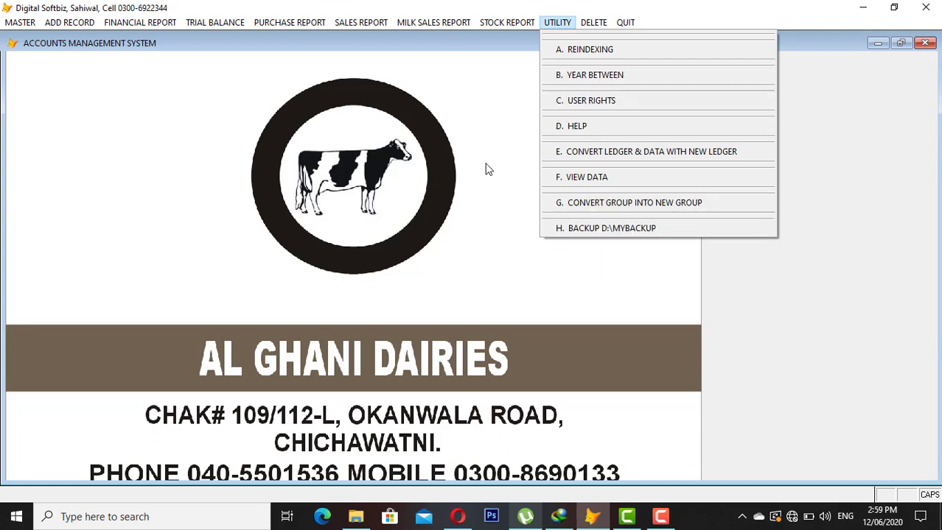
left_click(460, 99)
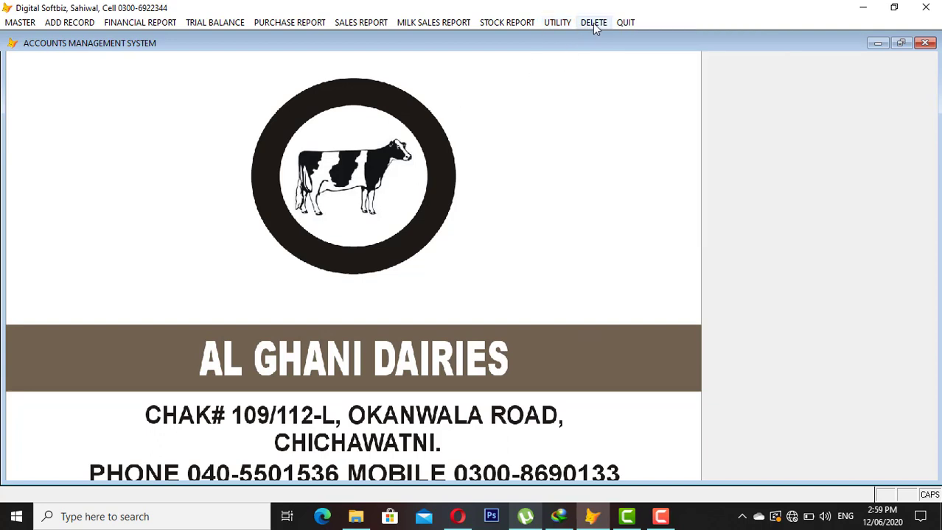